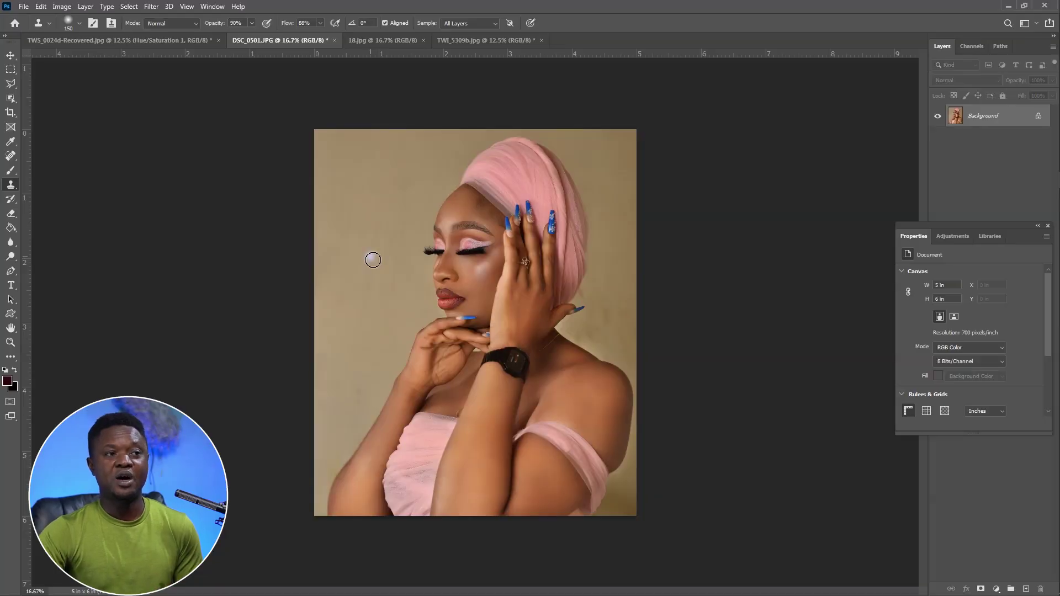
Step: Duplicate the Background layer and open the Lighting Effects render filter on the copy
alt+click(418, 282)
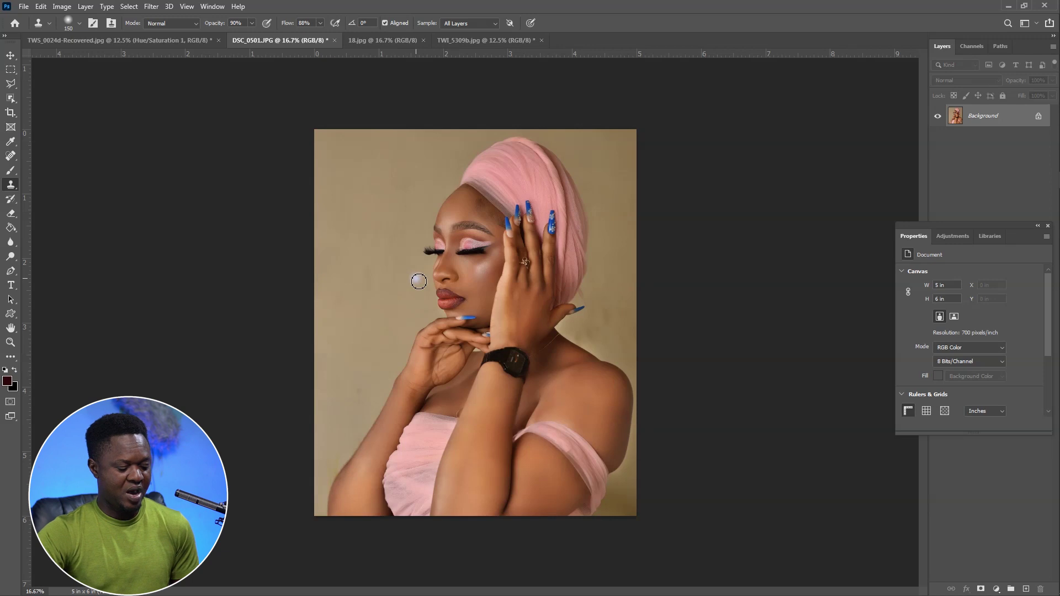
key(ctrl+j)
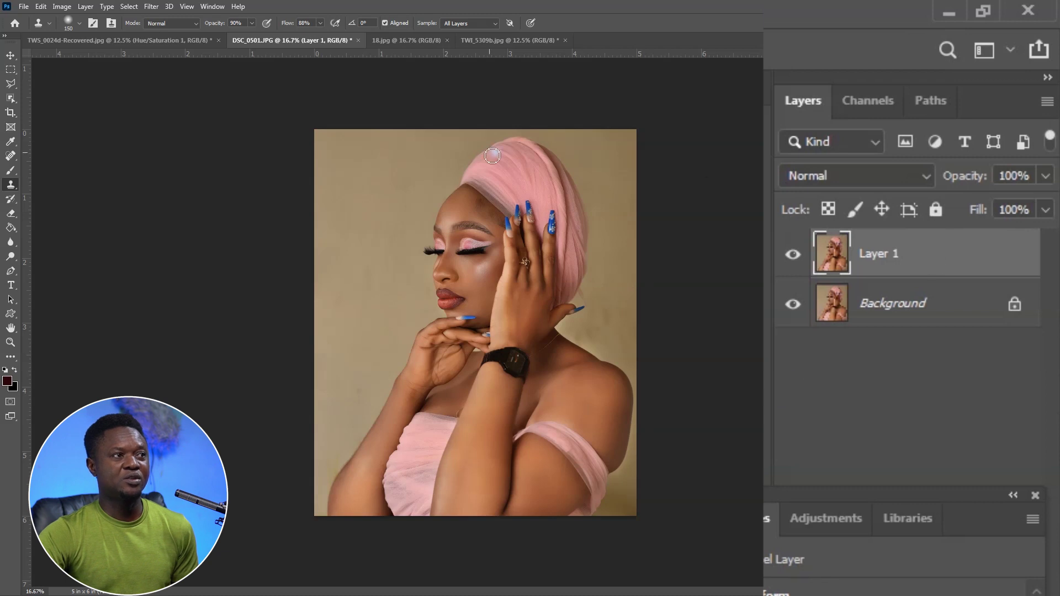
click(151, 7)
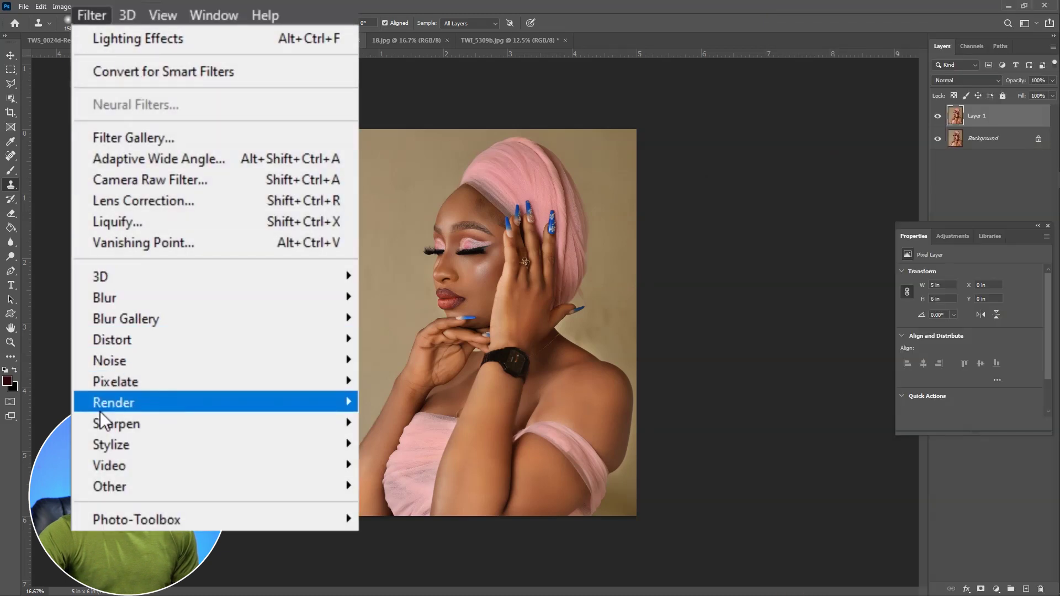
mouse_move(100, 407)
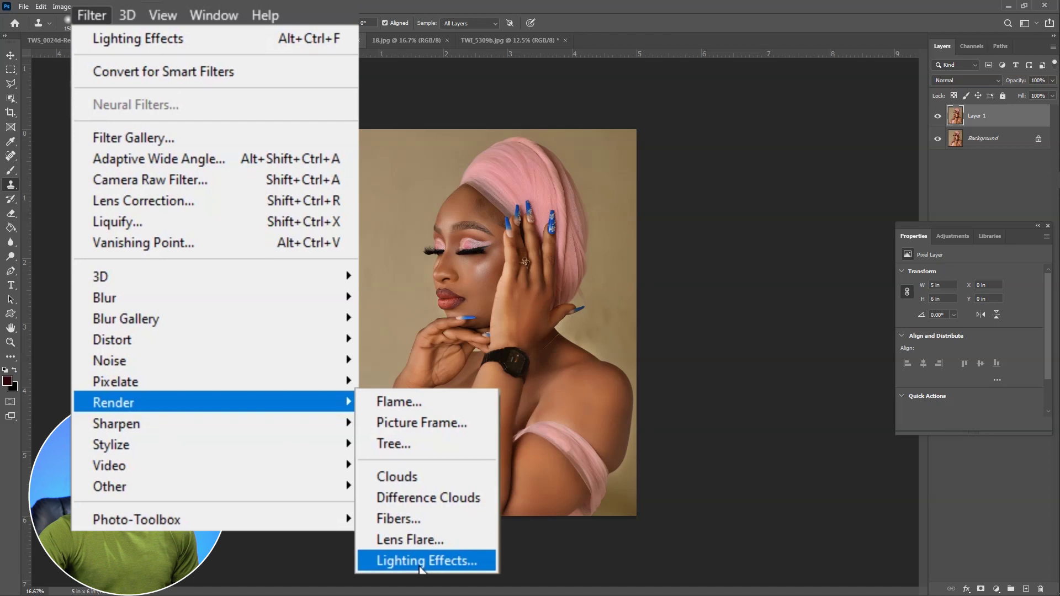
click(421, 562)
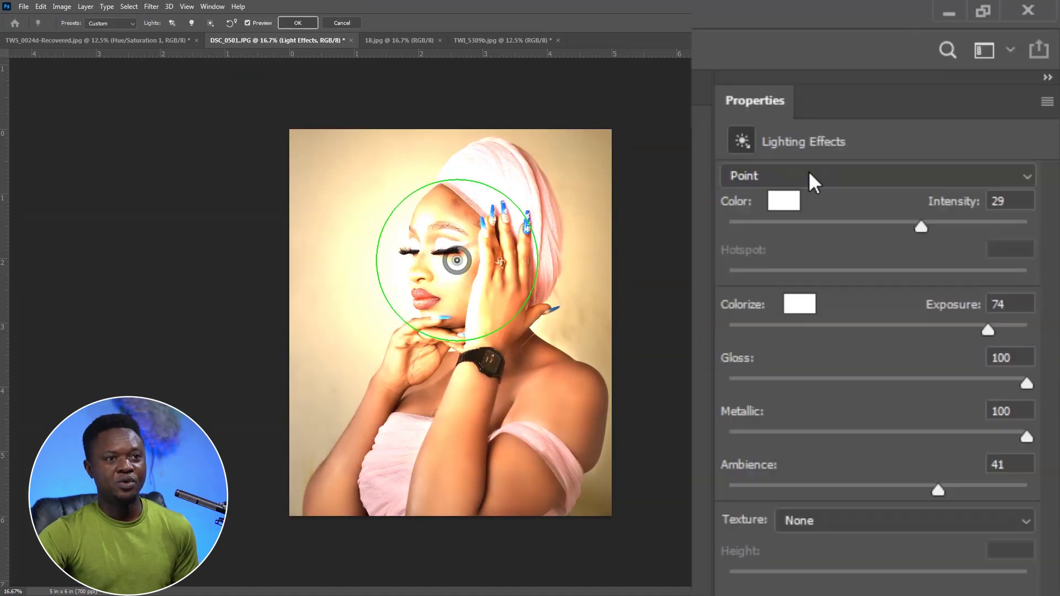
Step: Centre a Point light over the woman's cheek and set its intensity to 11
click(945, 79)
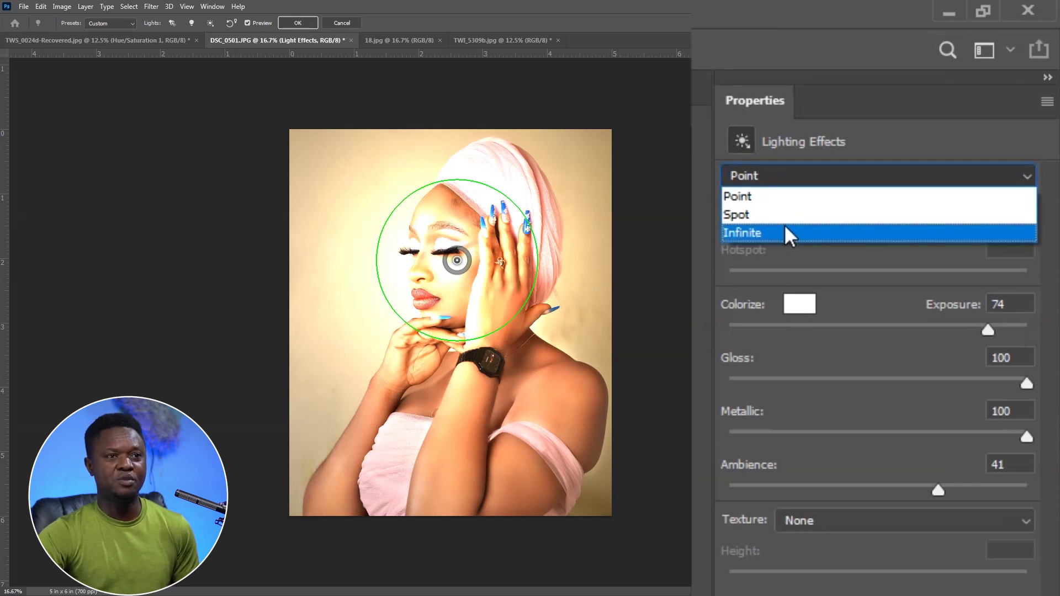
click(787, 200)
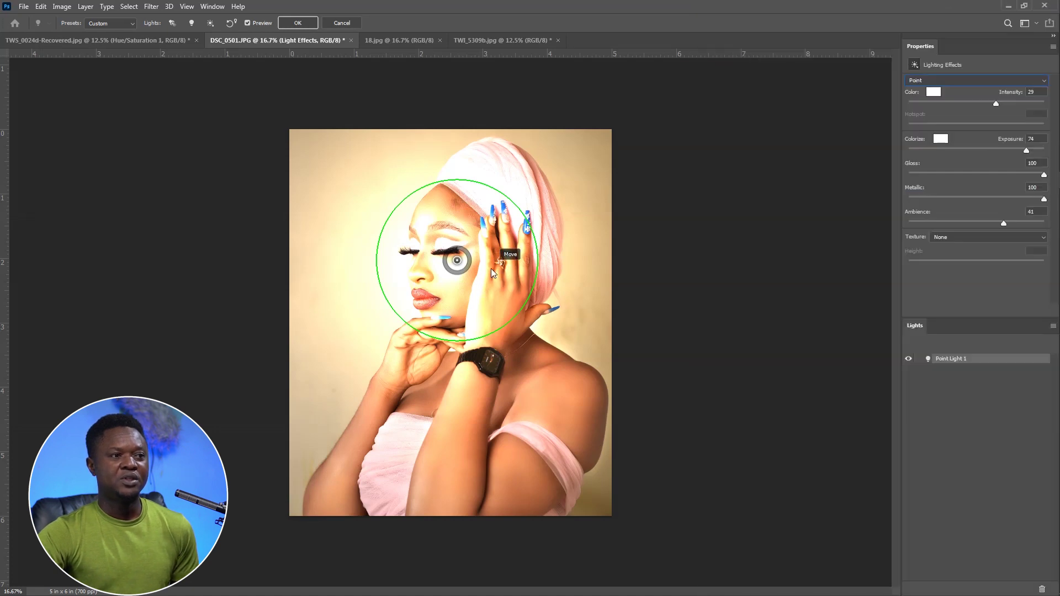
drag(489, 258, 390, 191)
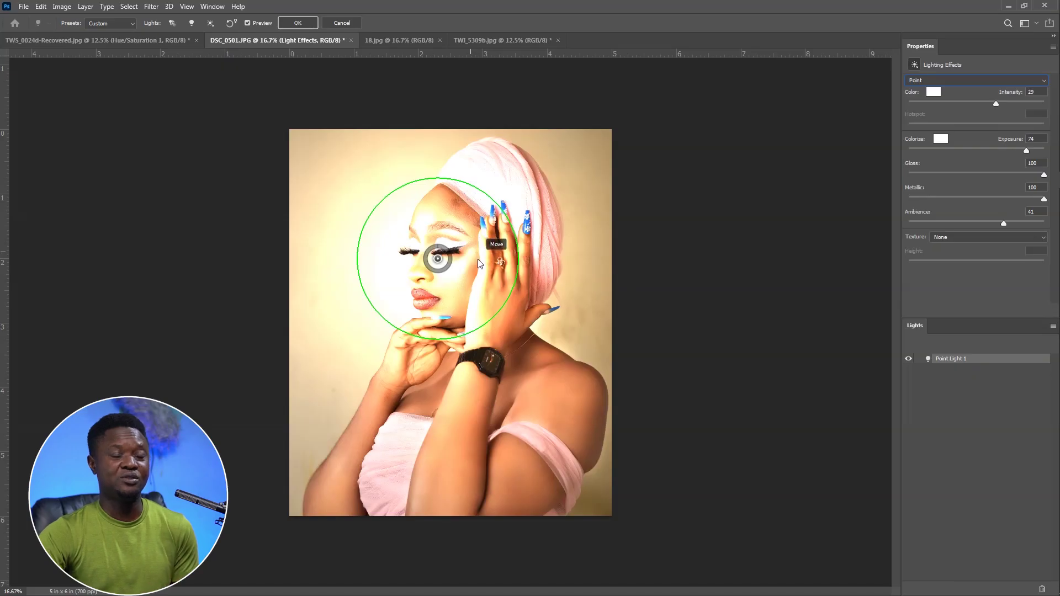
mouse_move(476, 302)
mouse_down()
mouse_move(483, 315)
mouse_move(469, 287)
mouse_move(535, 393)
mouse_move(480, 371)
mouse_move(499, 273)
mouse_move(483, 289)
mouse_up()
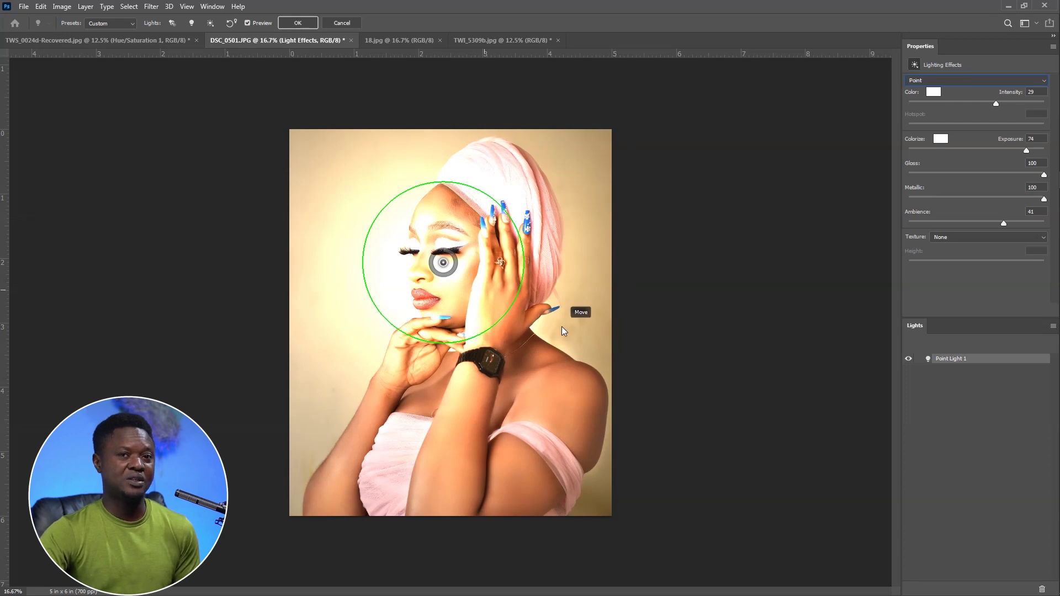
mouse_move(486, 278)
mouse_down()
mouse_move(472, 283)
mouse_move(496, 277)
mouse_move(488, 286)
mouse_up()
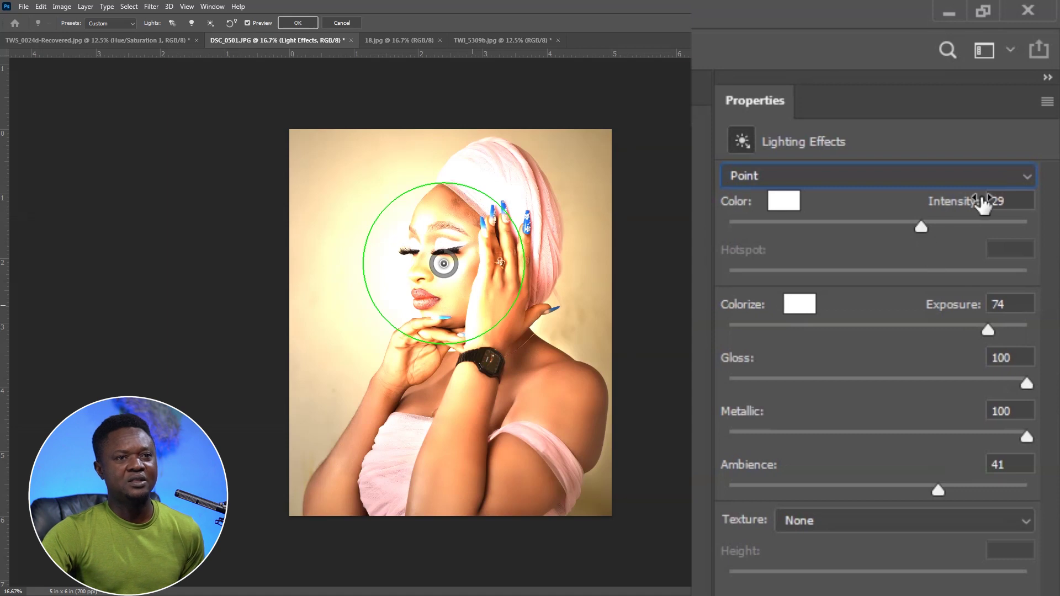
drag(922, 228, 895, 233)
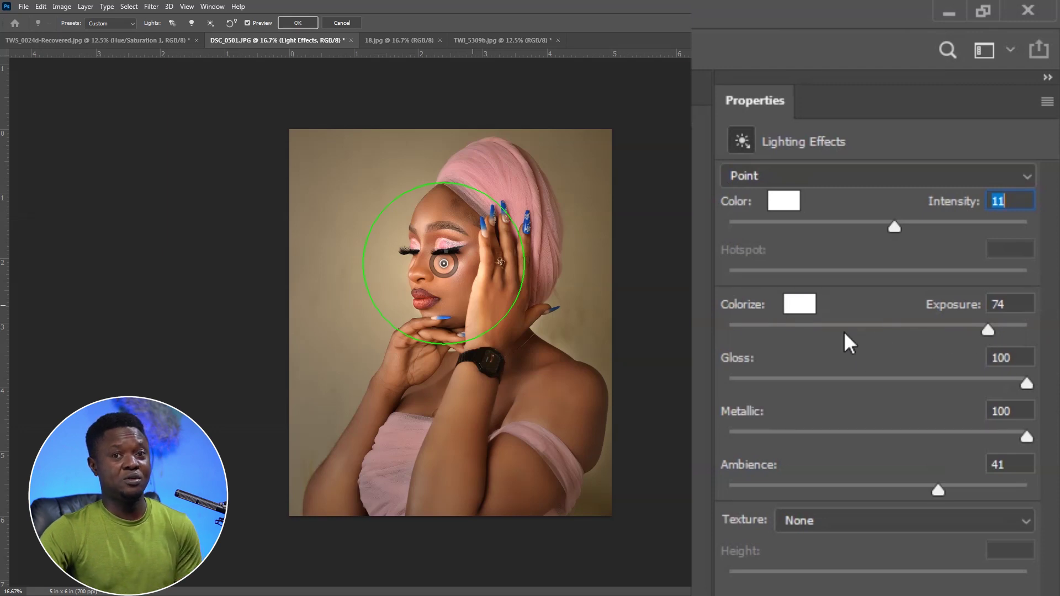
Step: Try a red Colorize colour (RGB 229, 11, 11) on the light with the exposure at 69
click(798, 307)
click(882, 438)
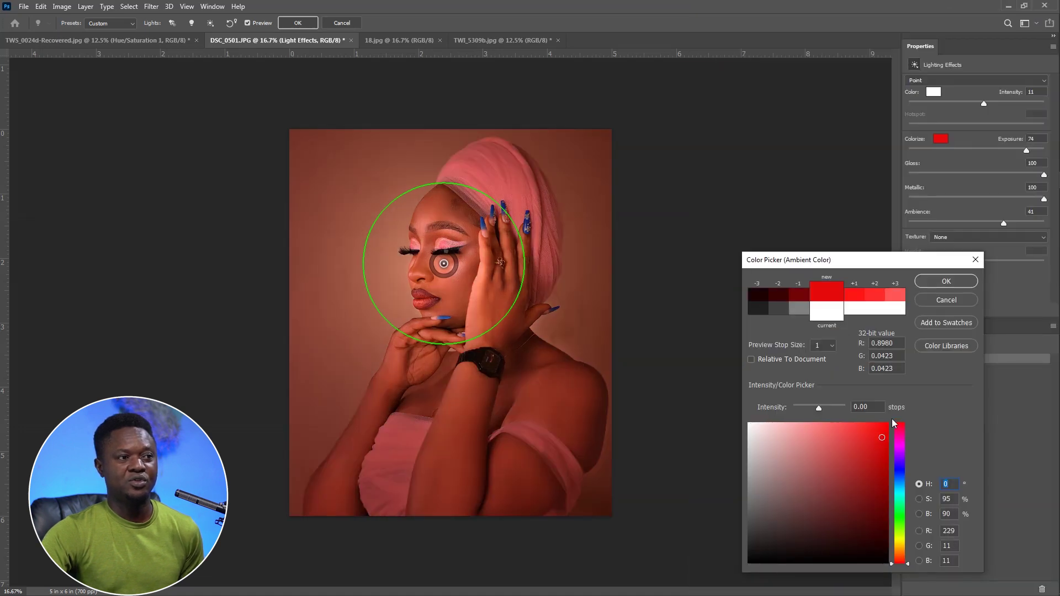
click(946, 281)
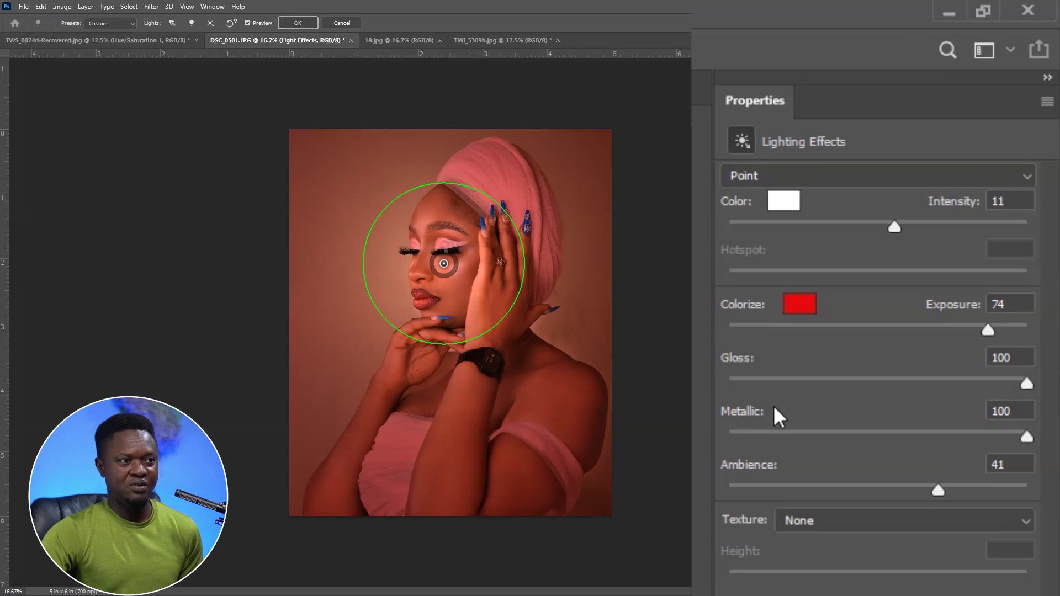
mouse_move(983, 325)
mouse_down()
mouse_move(959, 329)
mouse_move(982, 334)
mouse_up()
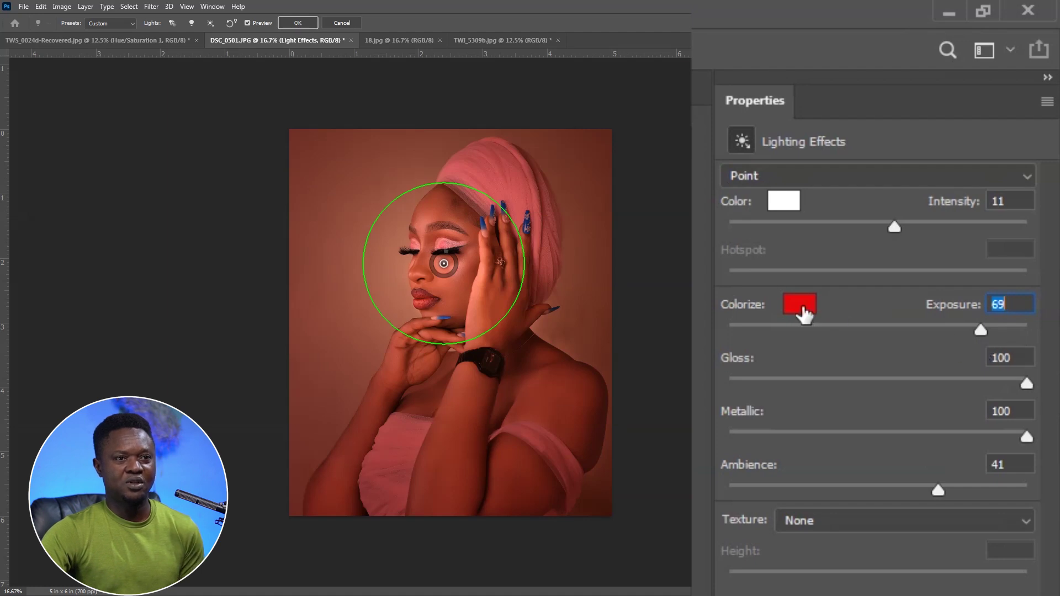
Step: Change the Colorize colour of the lighting effect back to white
click(801, 305)
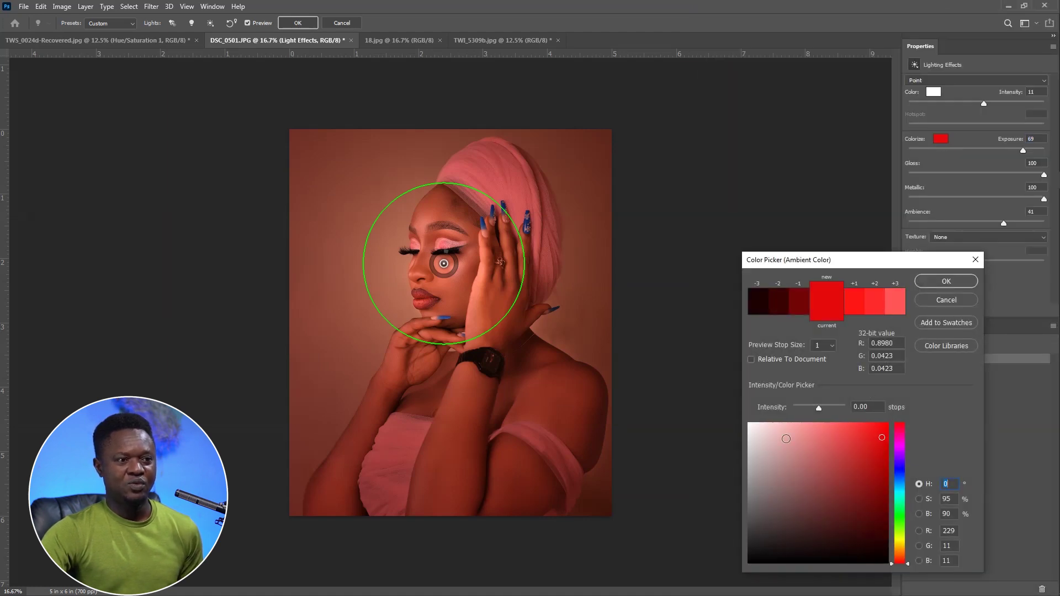
drag(786, 439, 712, 418)
click(946, 281)
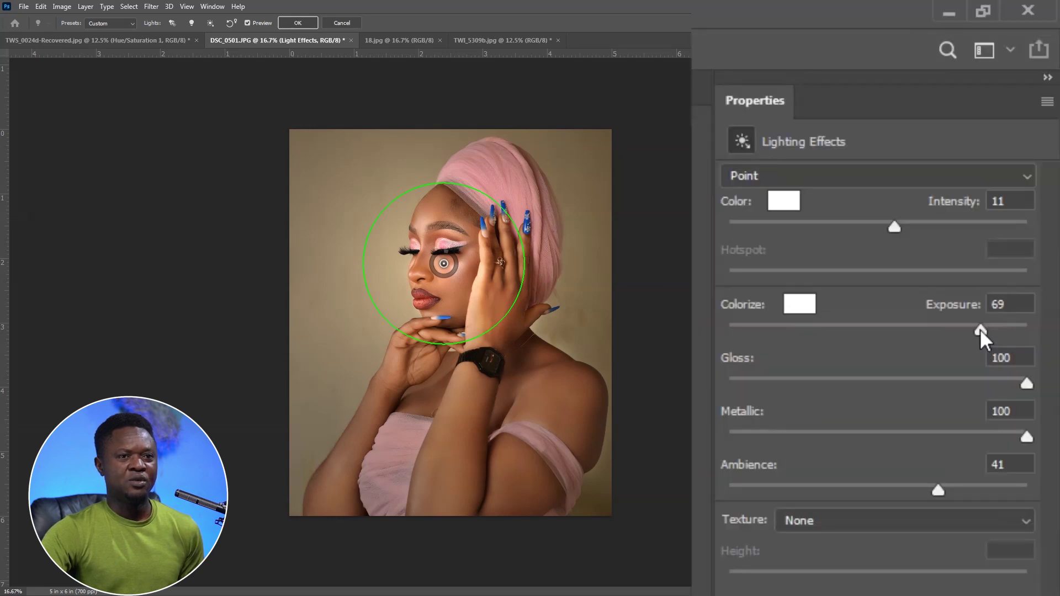
Step: Try lower exposure values, including 46, check the effect on the face, and set the exposure to 63
drag(979, 329, 705, 351)
drag(777, 364, 960, 368)
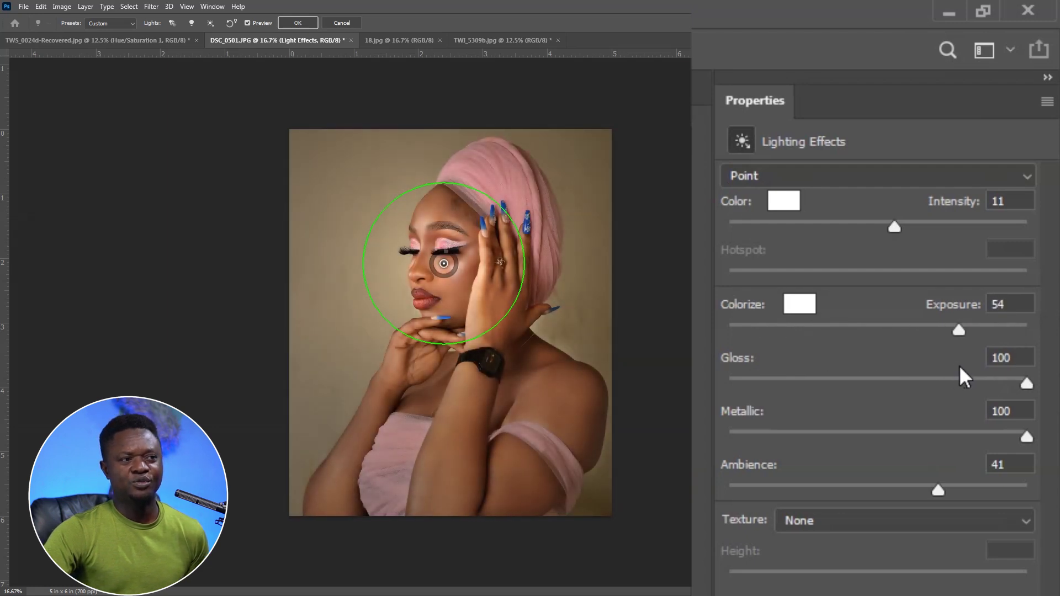
mouse_move(959, 365)
mouse_down()
mouse_move(1005, 357)
mouse_move(933, 352)
mouse_move(946, 353)
mouse_up()
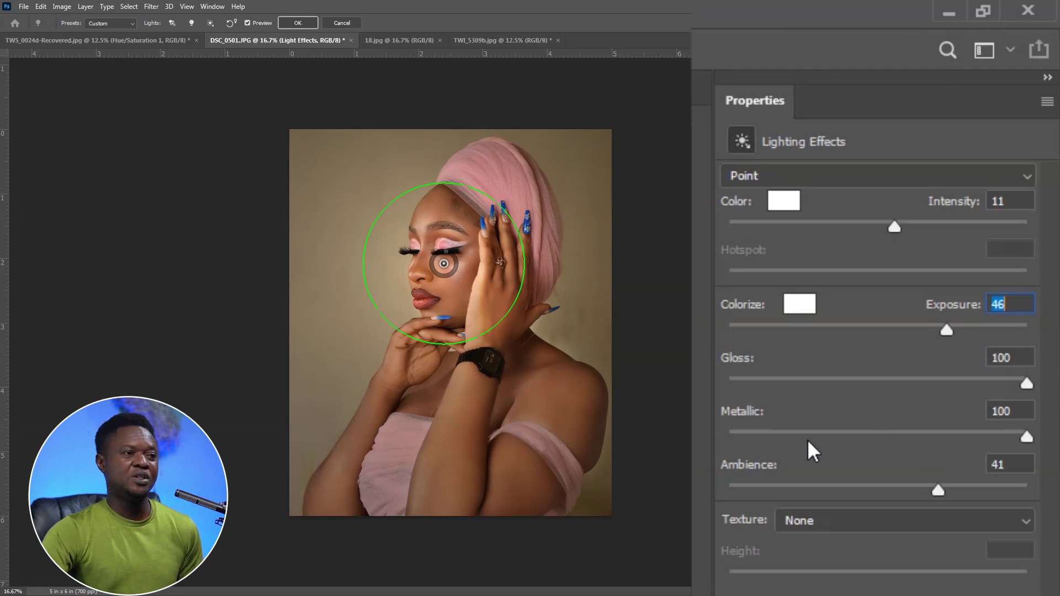
scroll(575, 276, up, 2)
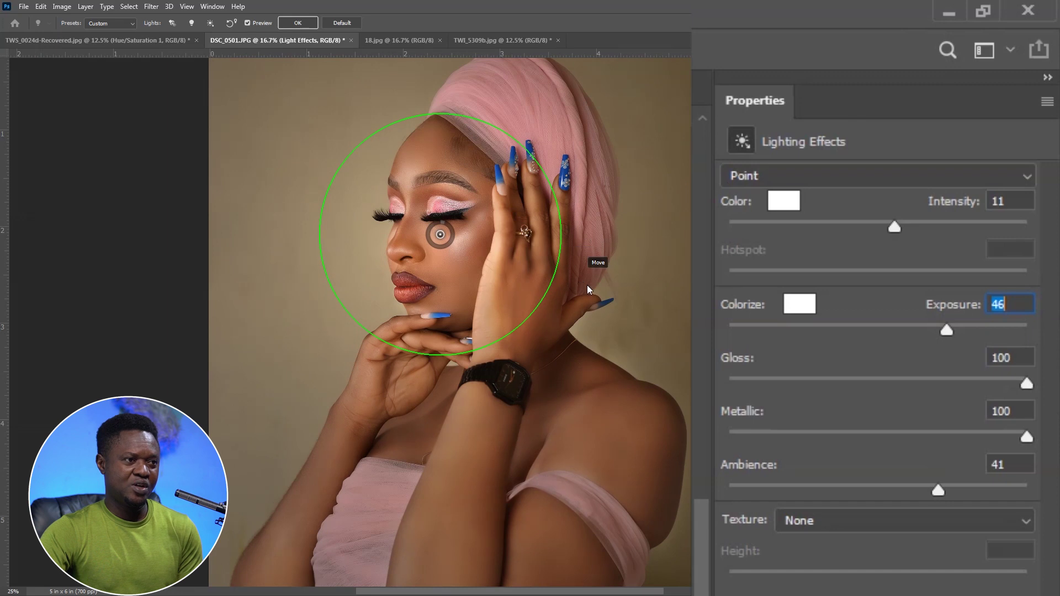
scroll(611, 284, up, 3)
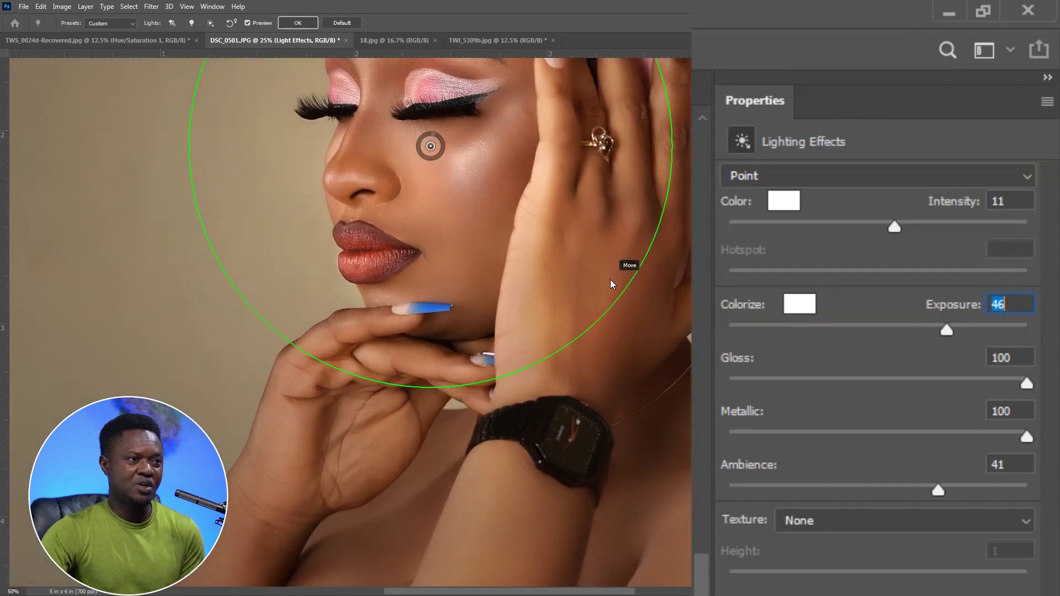
scroll(611, 284, down, 2)
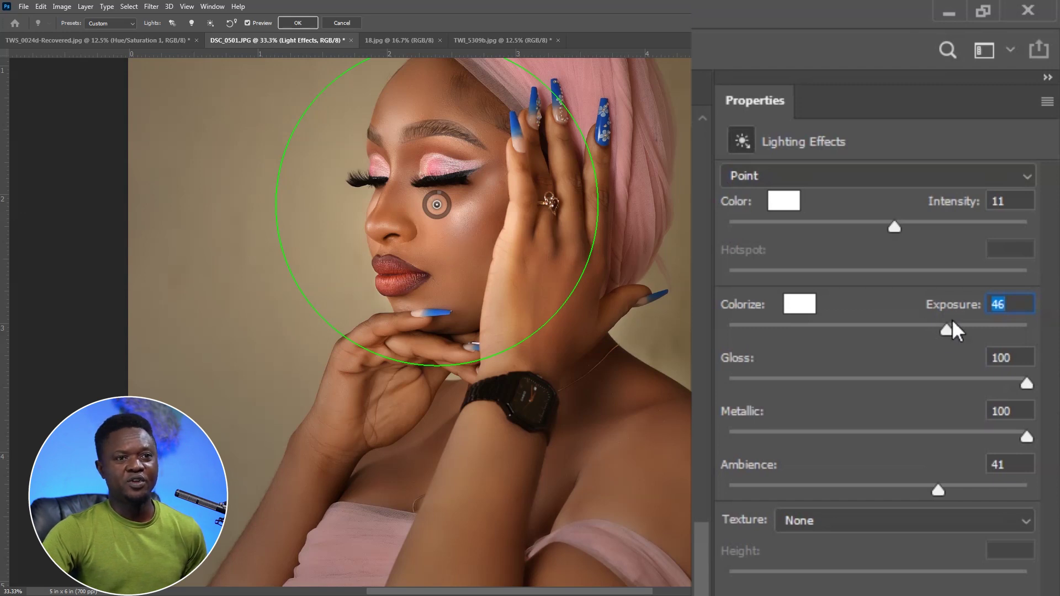
drag(946, 326, 964, 327)
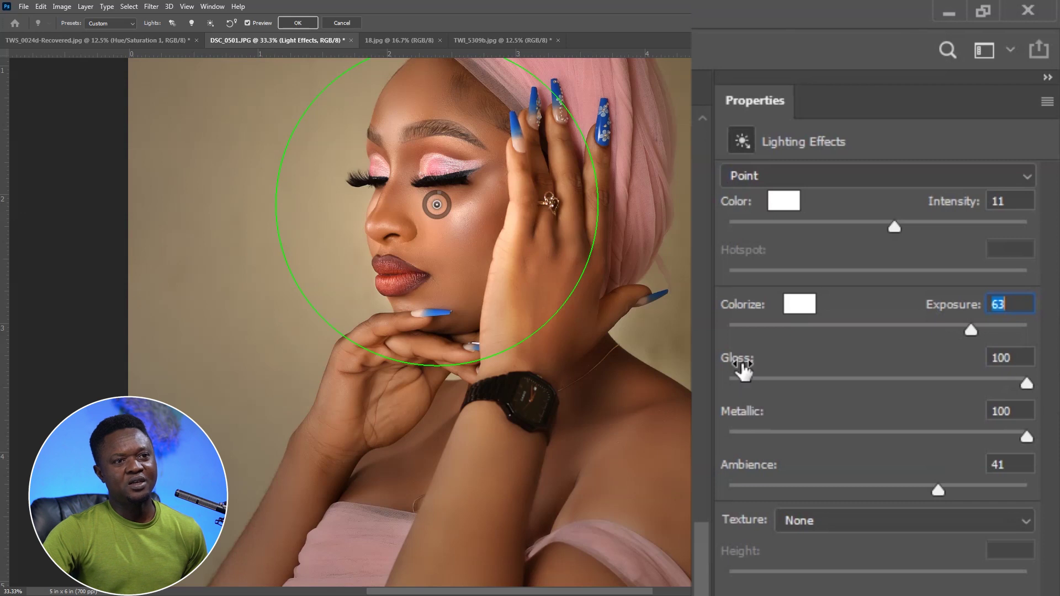
Step: Test Gloss and Metallic at -100 one after the other, returning each to 100
drag(1025, 385, 727, 388)
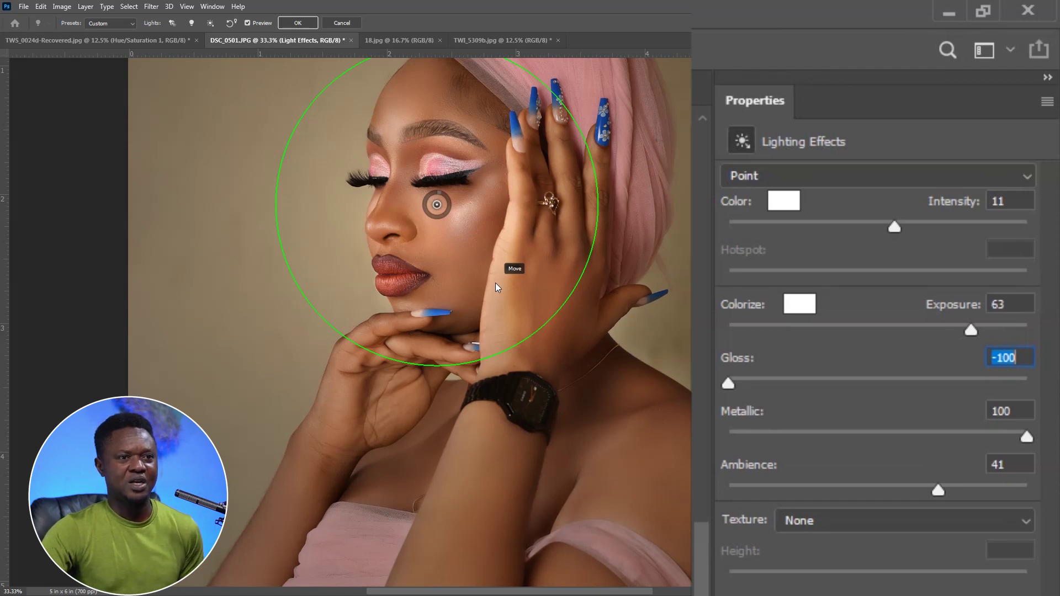
drag(727, 380, 1041, 429)
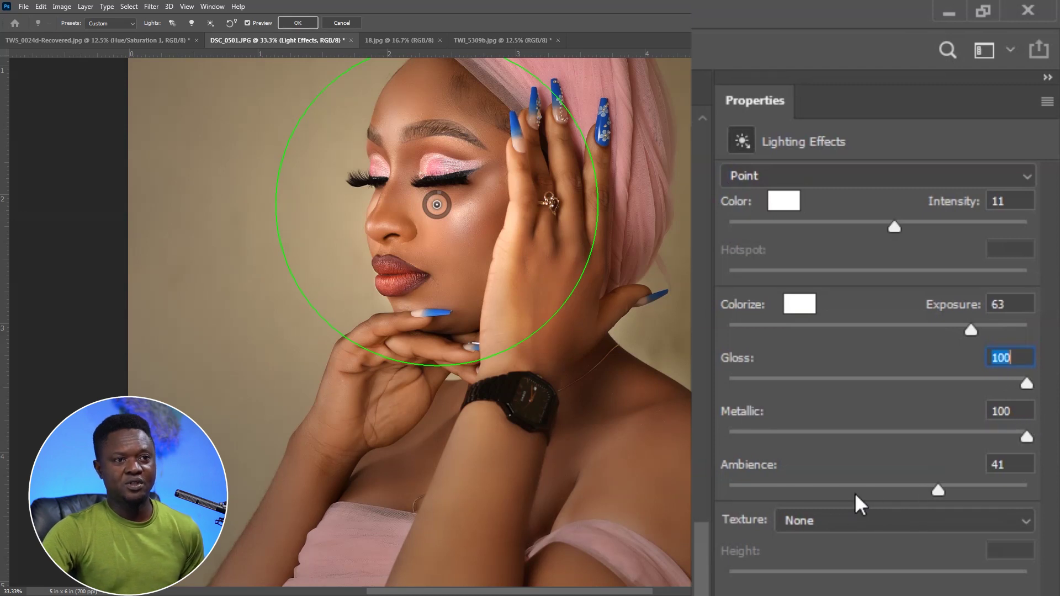
drag(1022, 437, 789, 454)
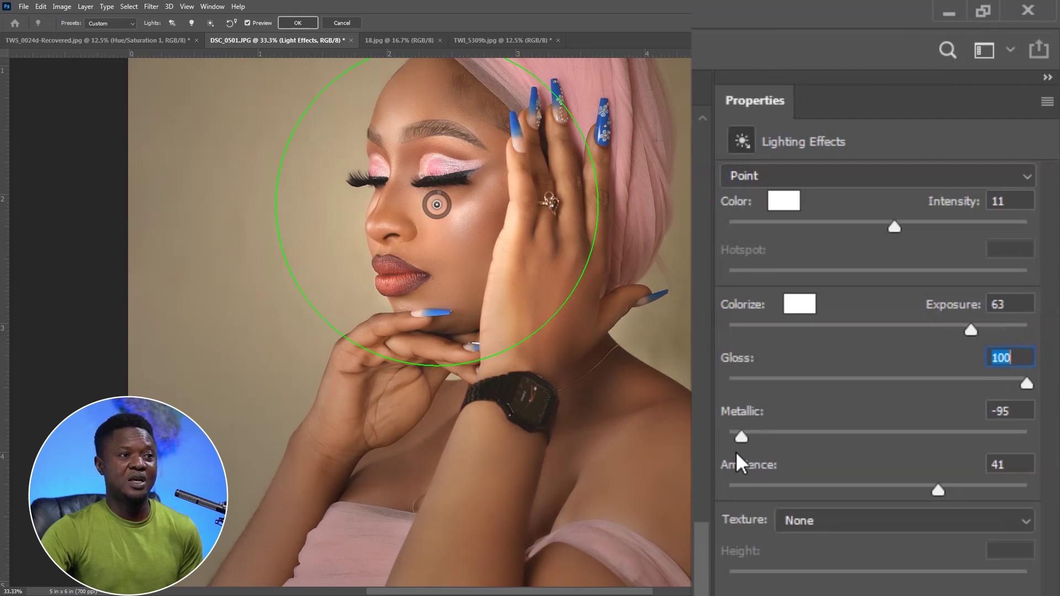
key(Tab)
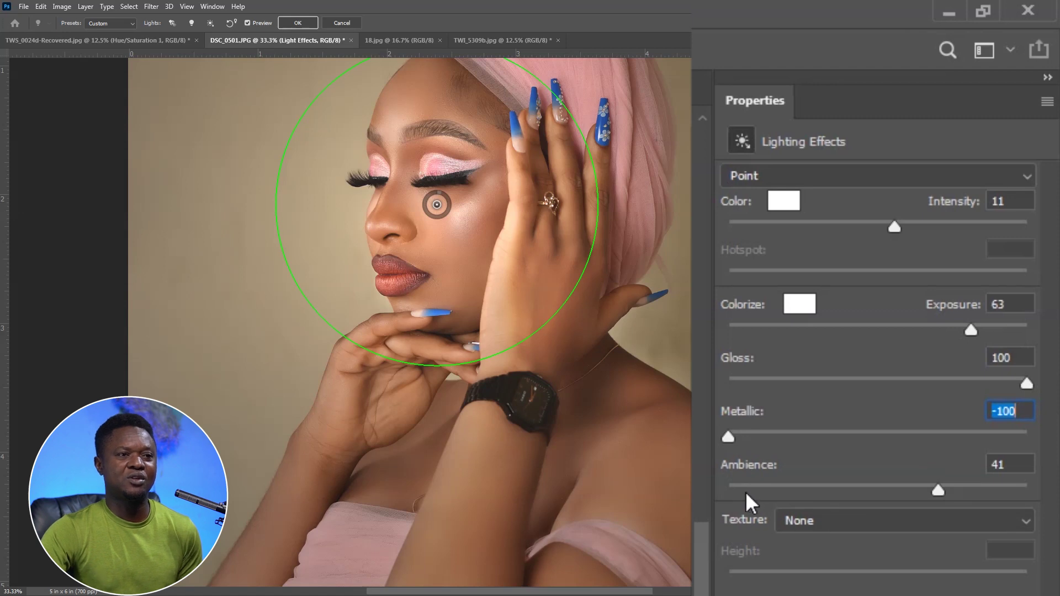
drag(729, 441, 865, 445)
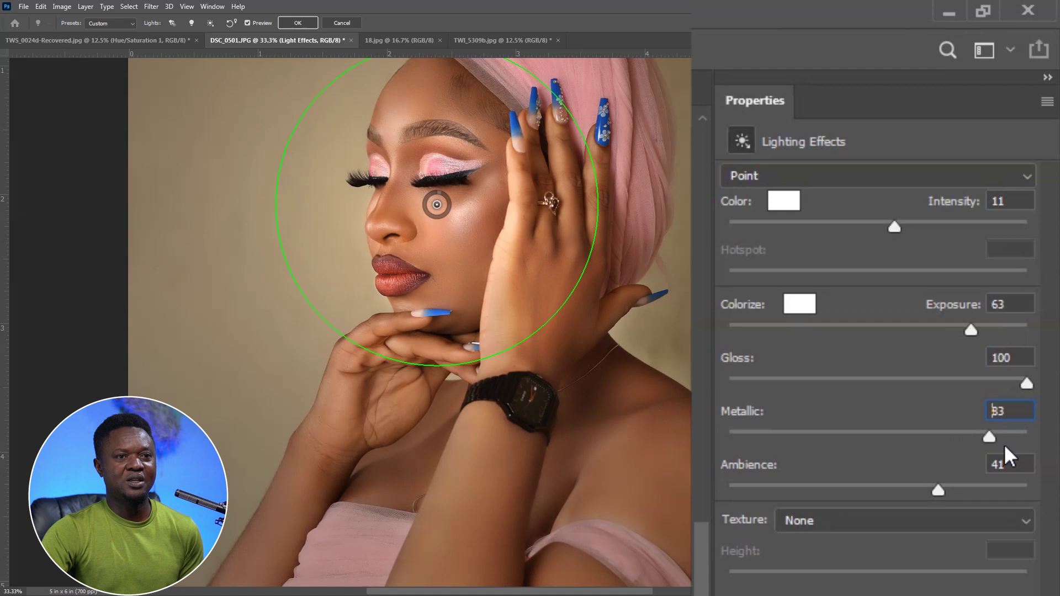
drag(1024, 443, 1032, 444)
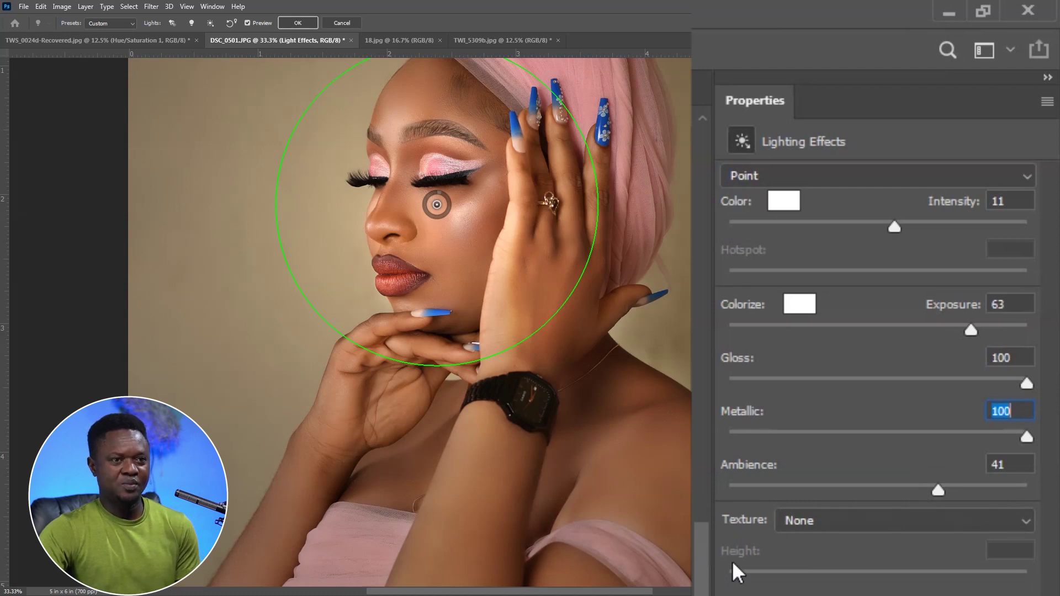
Step: Lower the lighting effect's Ambience to -20 to darken the surroundings of the light
key(ctrl+minus)
key(ctrl+minus)
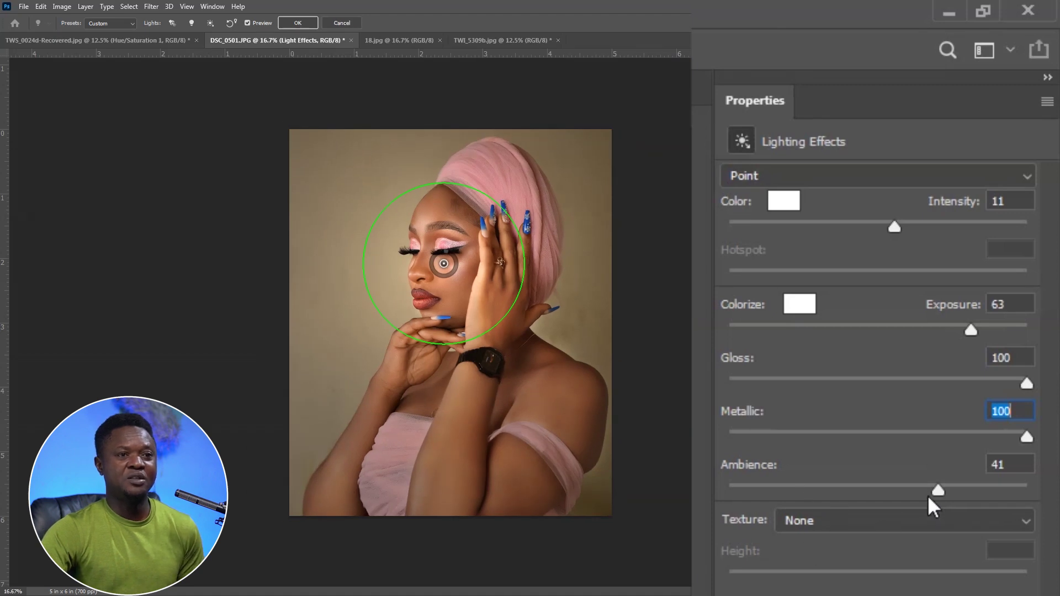
drag(936, 491, 881, 492)
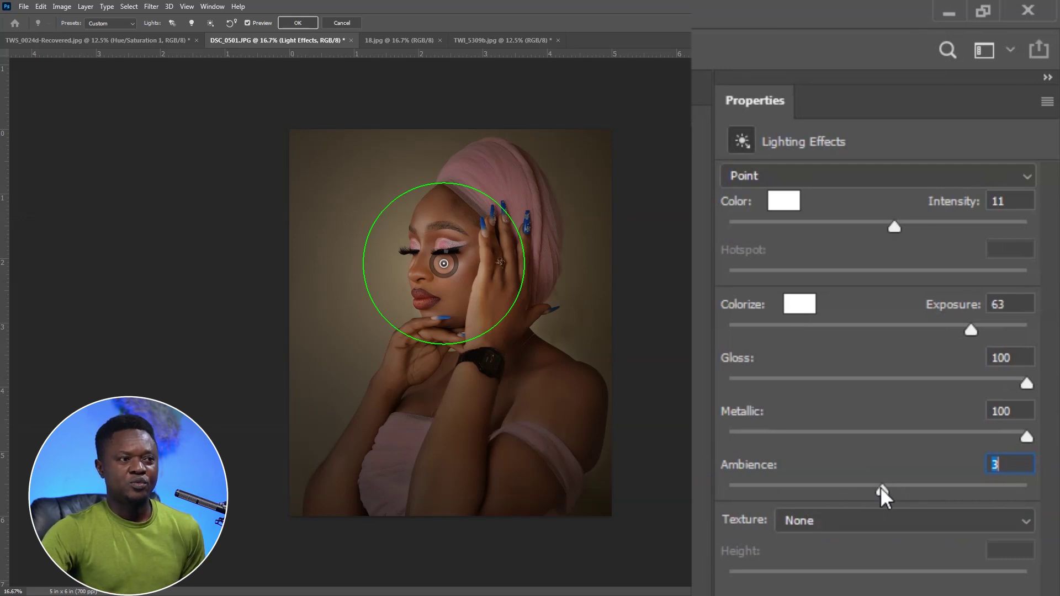
drag(881, 488, 847, 494)
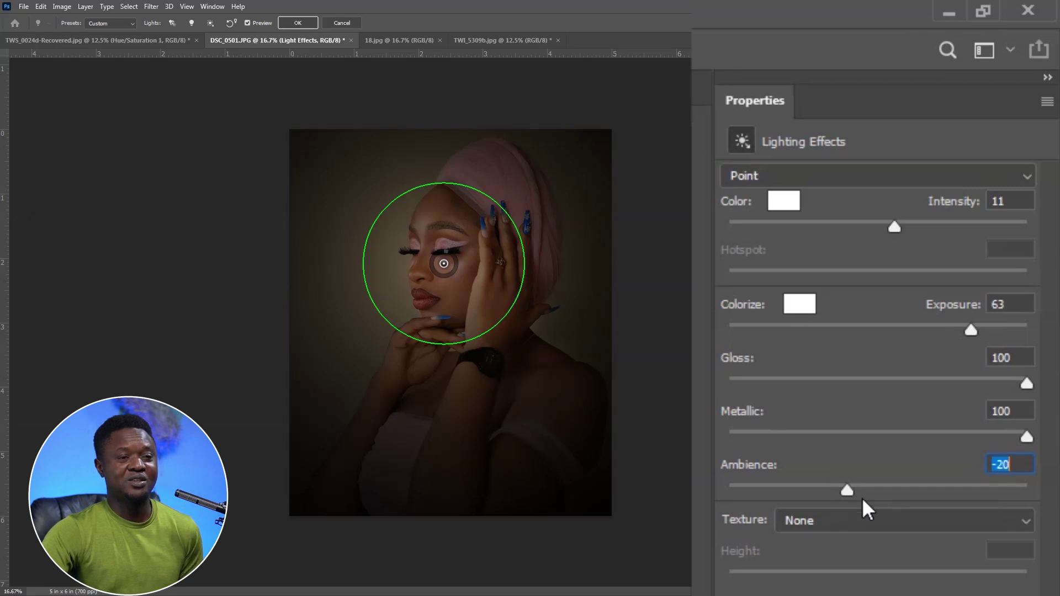
key(ctrl+plus)
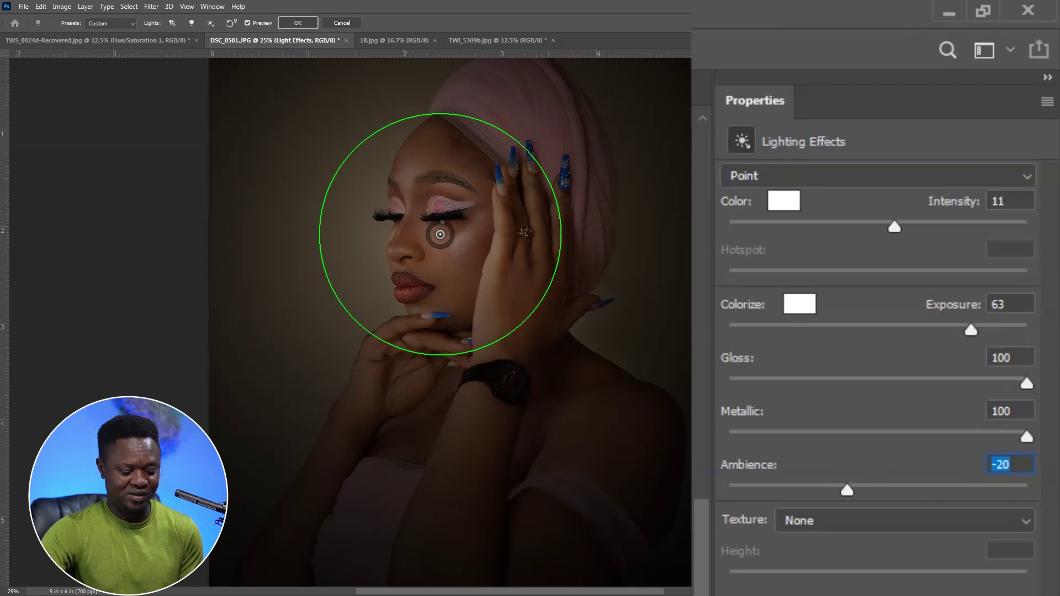
key(ctrl+minus)
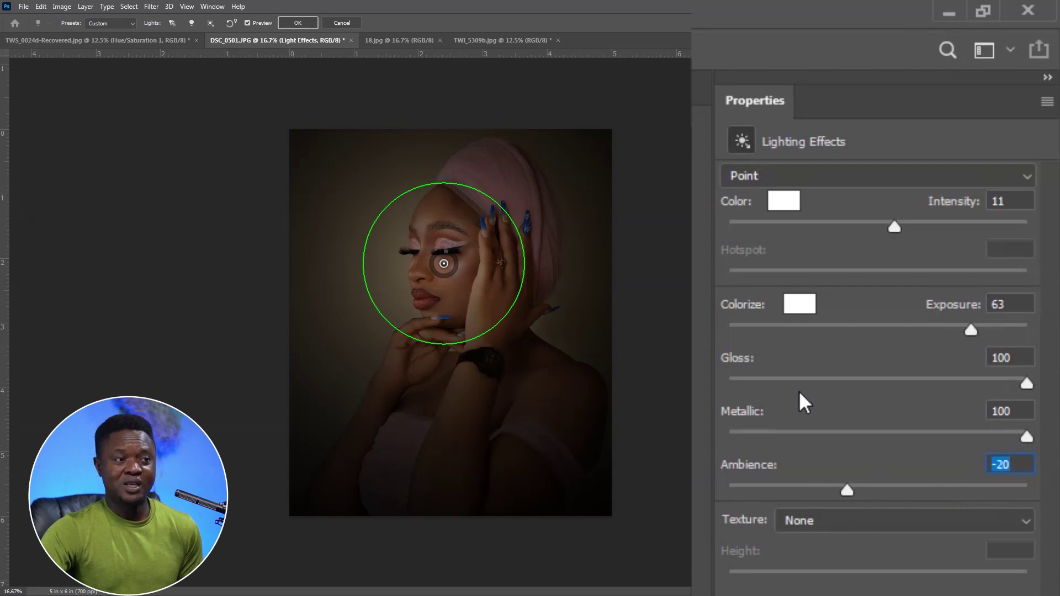
Step: Set the lighting effect's exposure to 74 and raise the light's intensity to 18
mouse_move(970, 330)
mouse_down()
mouse_move(937, 331)
mouse_move(988, 332)
mouse_up()
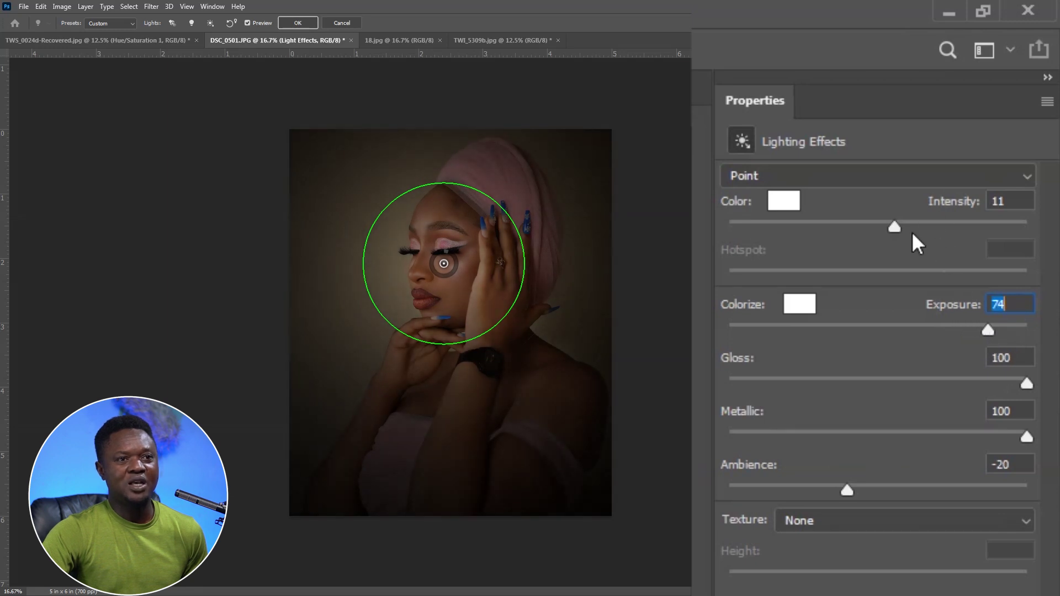
mouse_move(896, 227)
mouse_down()
mouse_move(913, 230)
mouse_move(904, 230)
mouse_up()
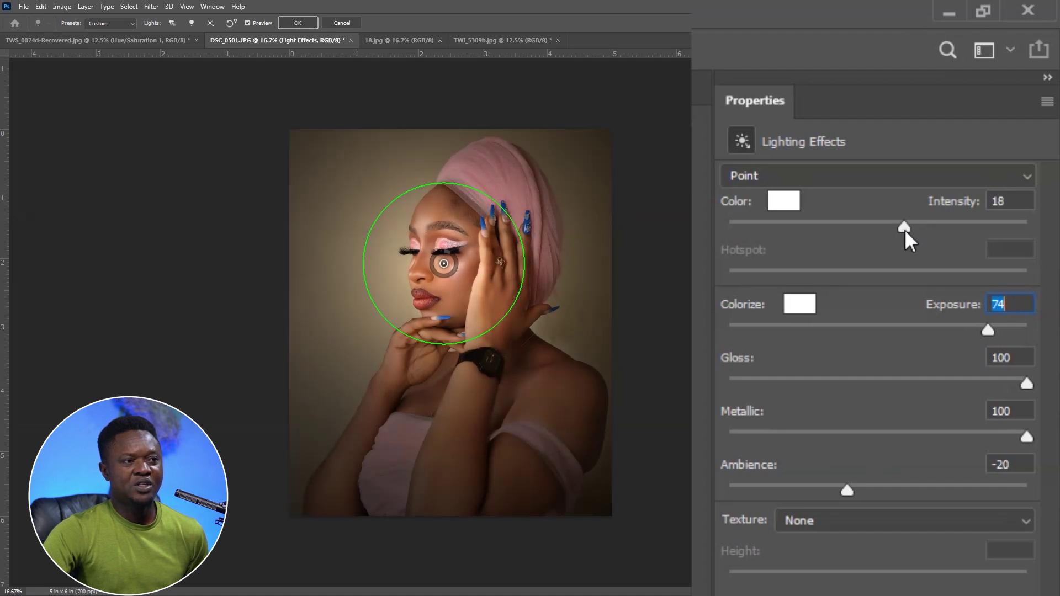
Step: Lower the lighting effect's Ambience to -46 and set the point light's intensity to 19
drag(838, 489, 825, 485)
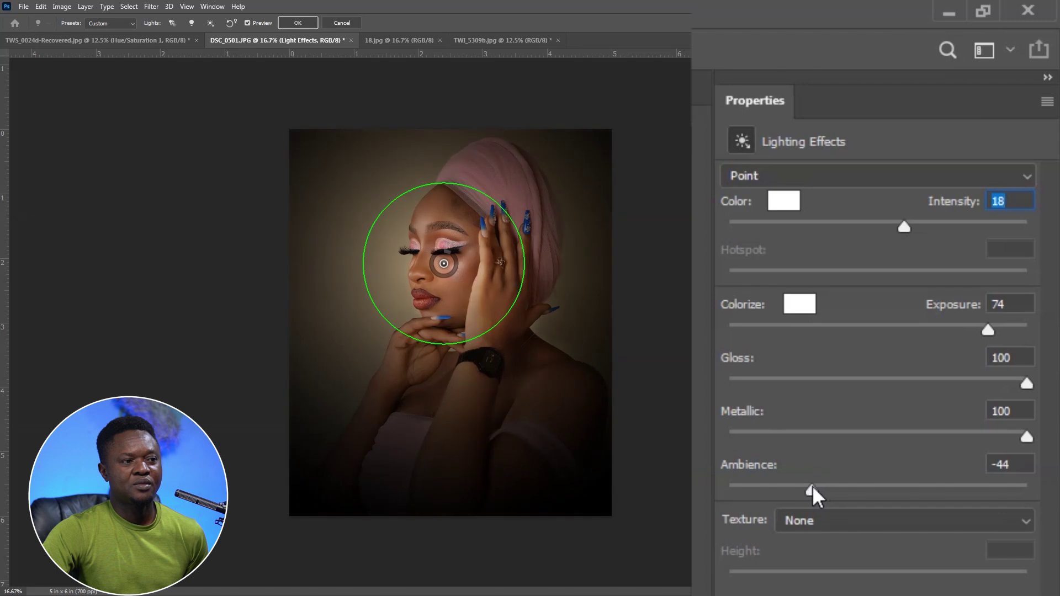
drag(810, 485, 809, 486)
drag(905, 227, 905, 226)
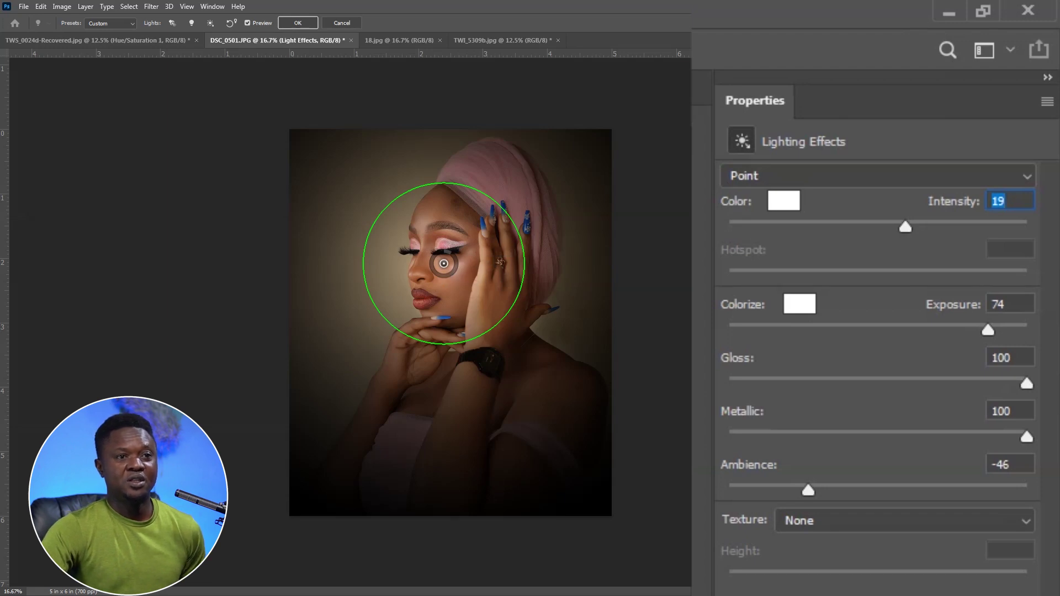
Step: Raise the point light's intensity to 20 and set the lighting effect's exposure to 80
mouse_move(449, 256)
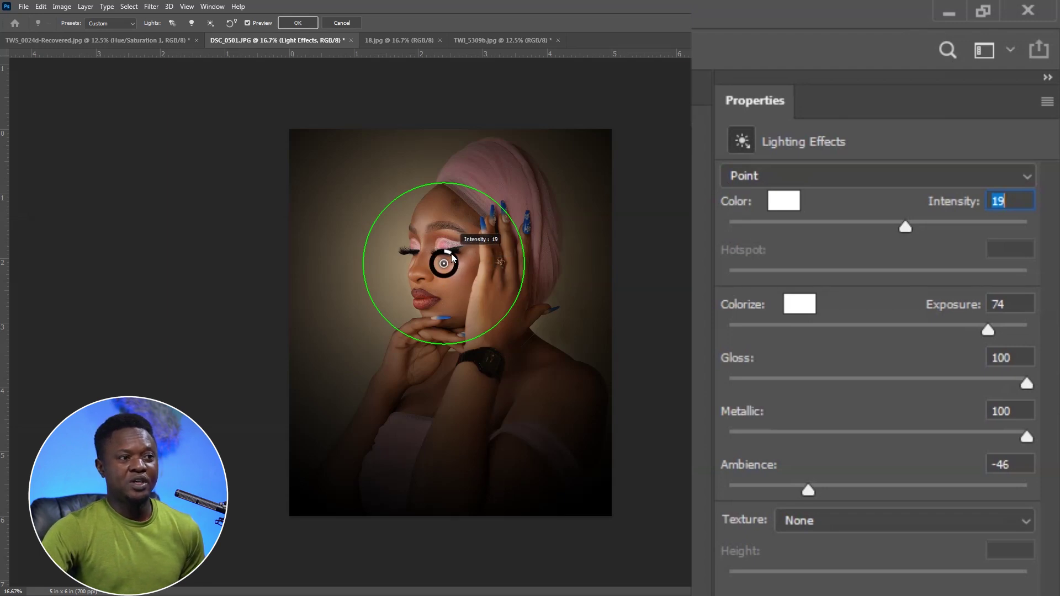
mouse_move(452, 257)
mouse_down()
mouse_move(456, 281)
mouse_move(452, 257)
mouse_up()
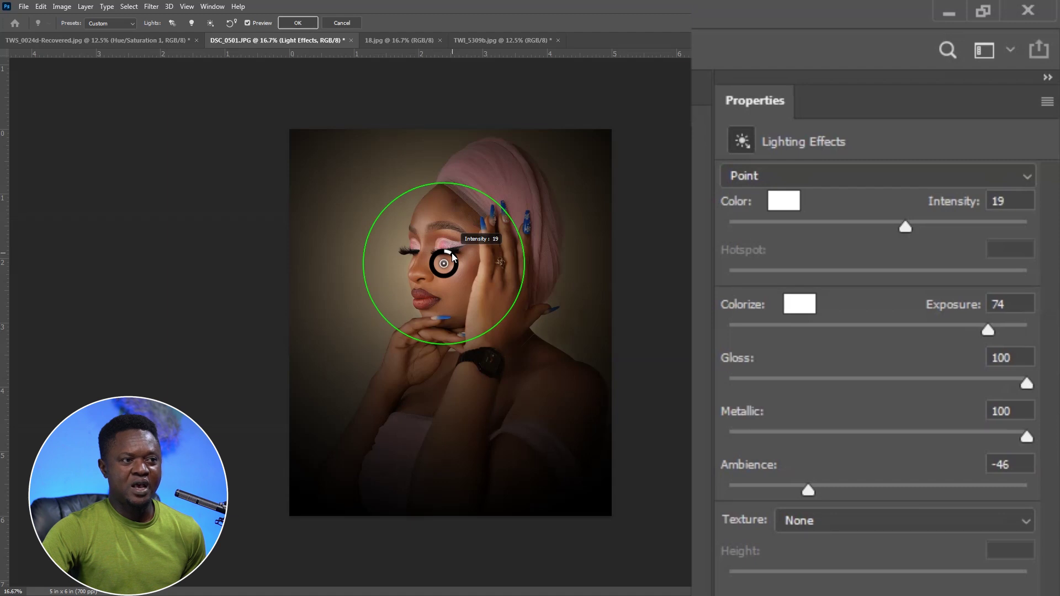
drag(453, 256, 452, 256)
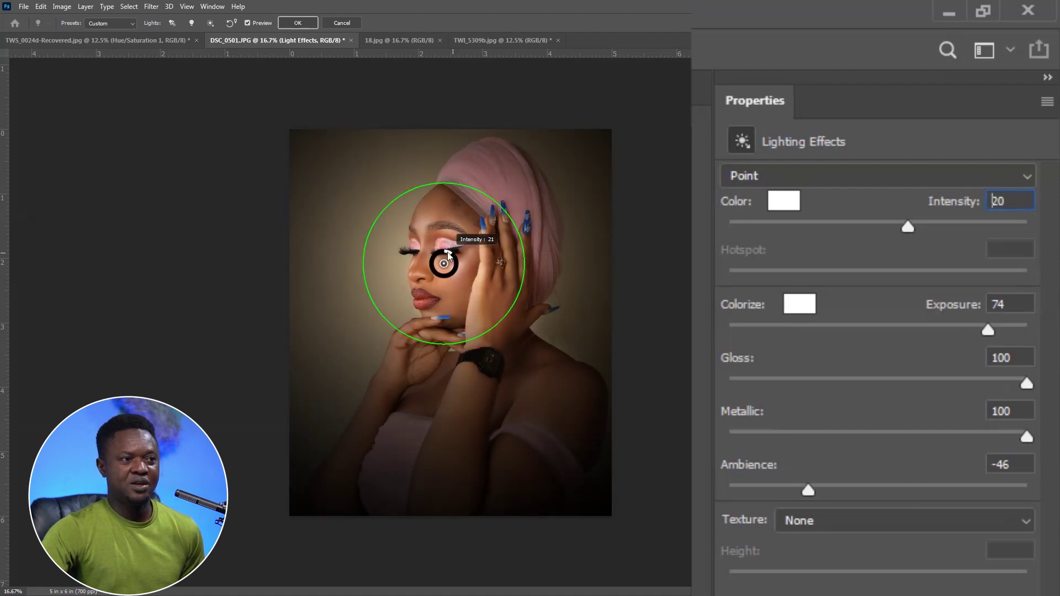
key(Tab)
text(80)
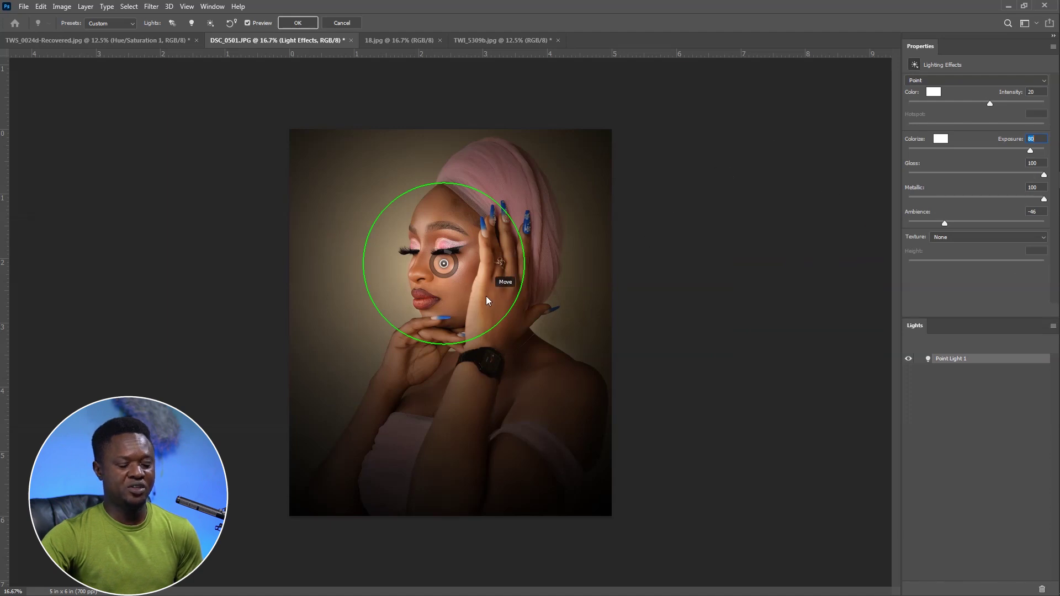
Step: Inspect the lit face up close and apply the Lighting Effects filter to the duplicated layer
scroll(488, 292, up, 1)
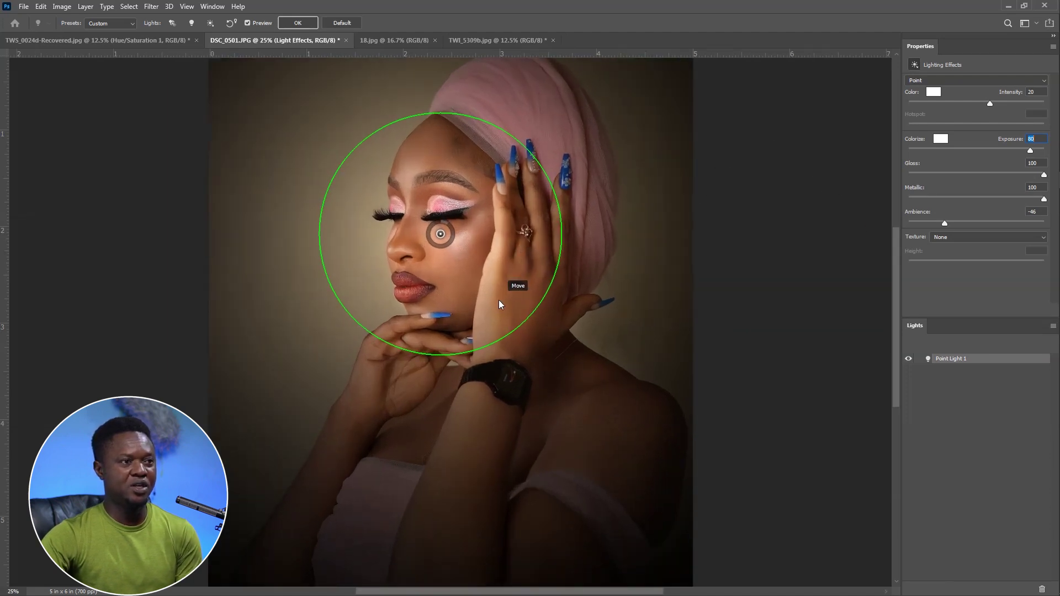
scroll(498, 300, up, 2)
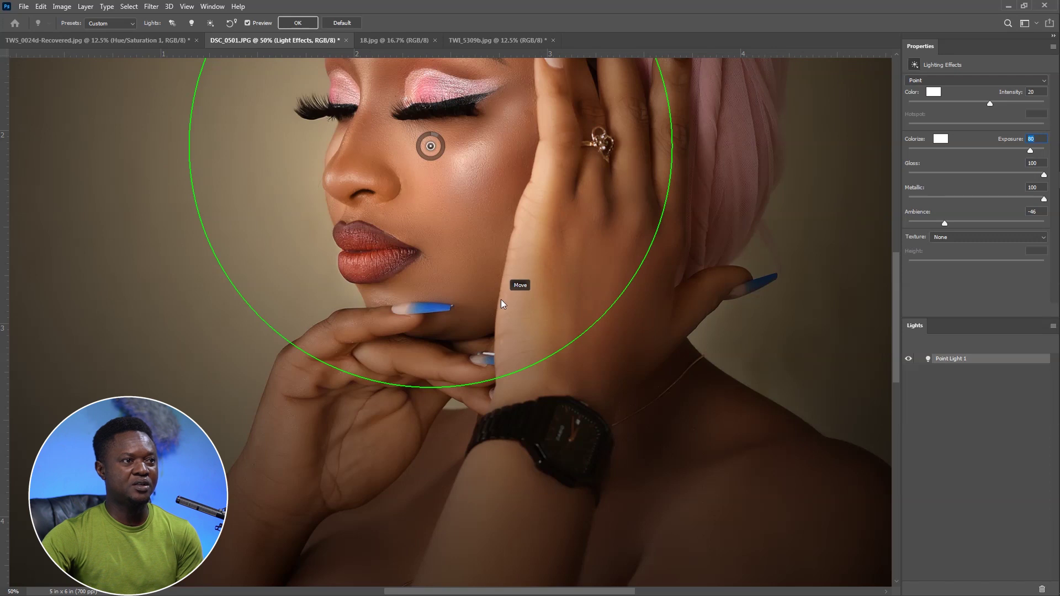
scroll(501, 300, down, 2)
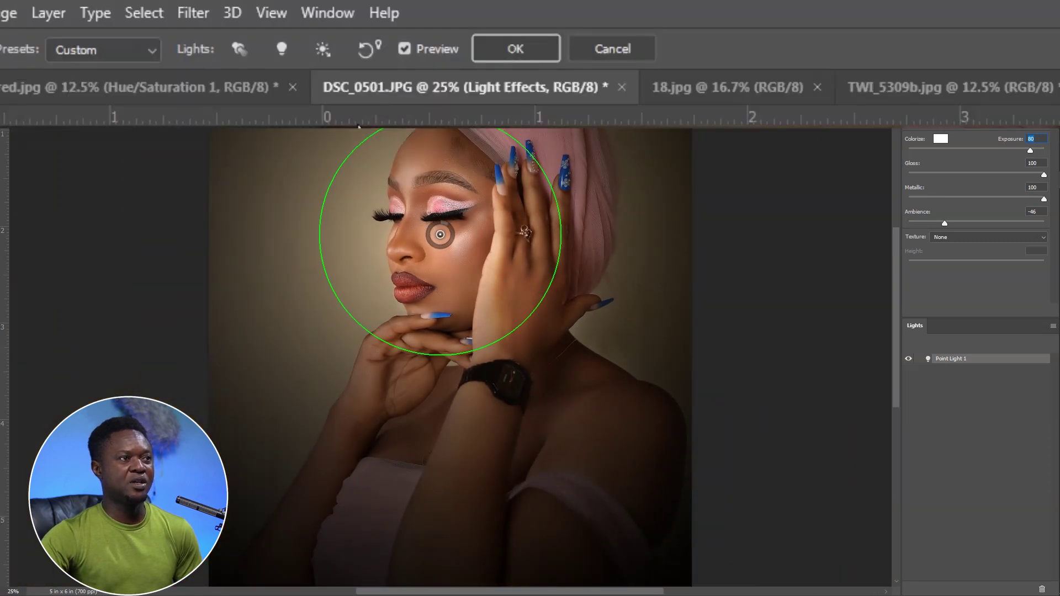
click(517, 51)
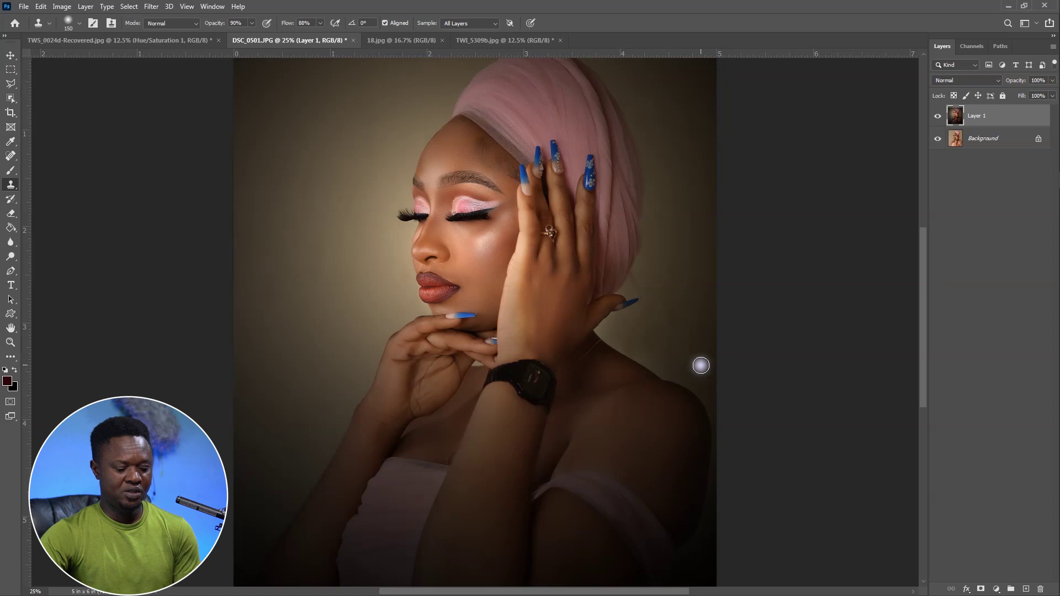
key(ctrl+plus)
key(ctrl+minus)
key(ctrl+minus)
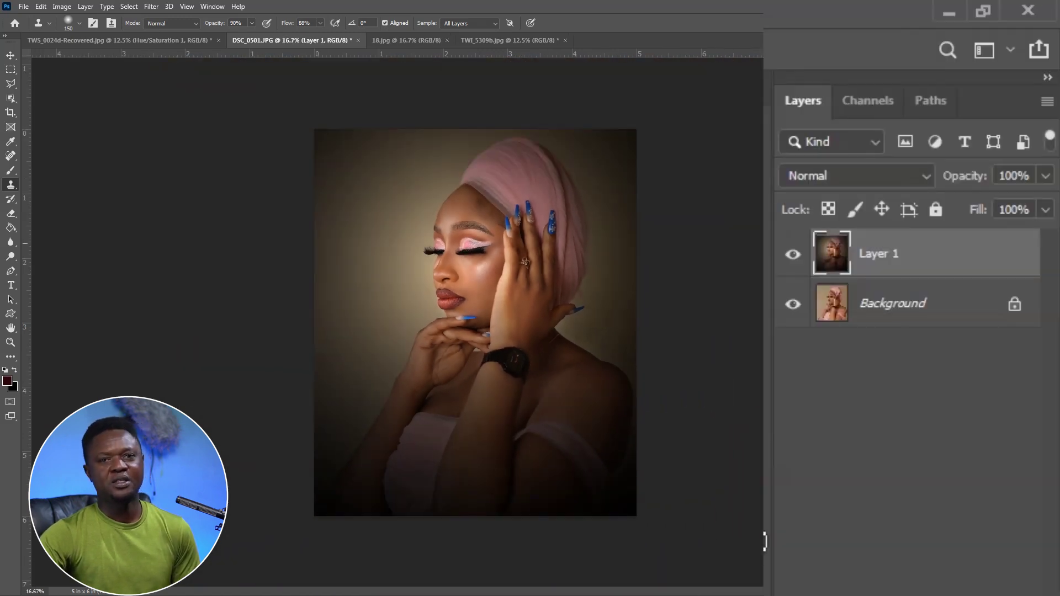
Step: Compare the portrait before and after the lighting by showing only the Background layer and restoring Layer 1
alt+click(792, 305)
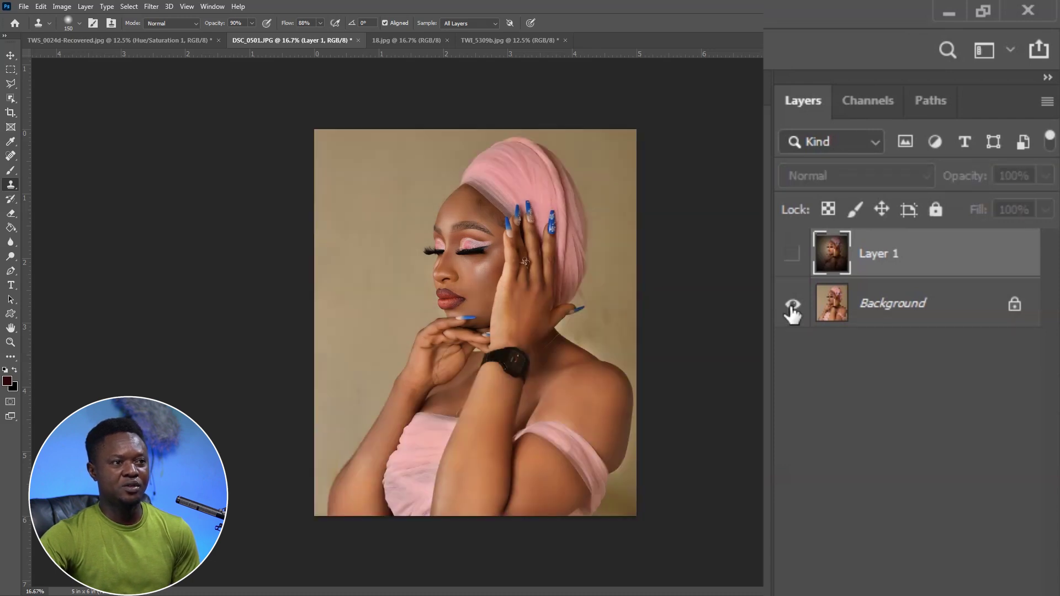
alt+click(792, 305)
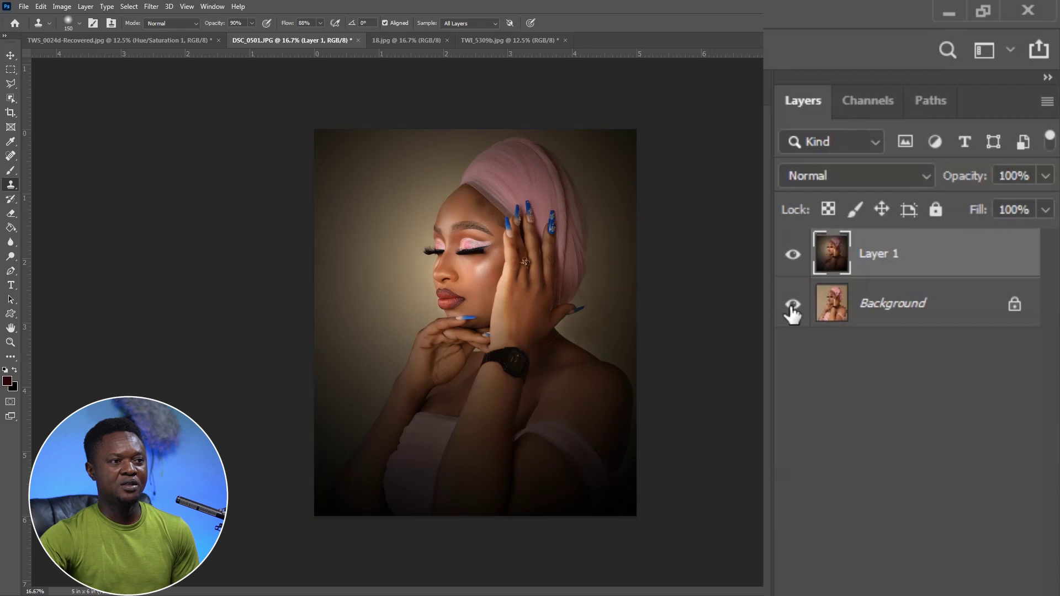
alt+click(792, 305)
alt+click(792, 305)
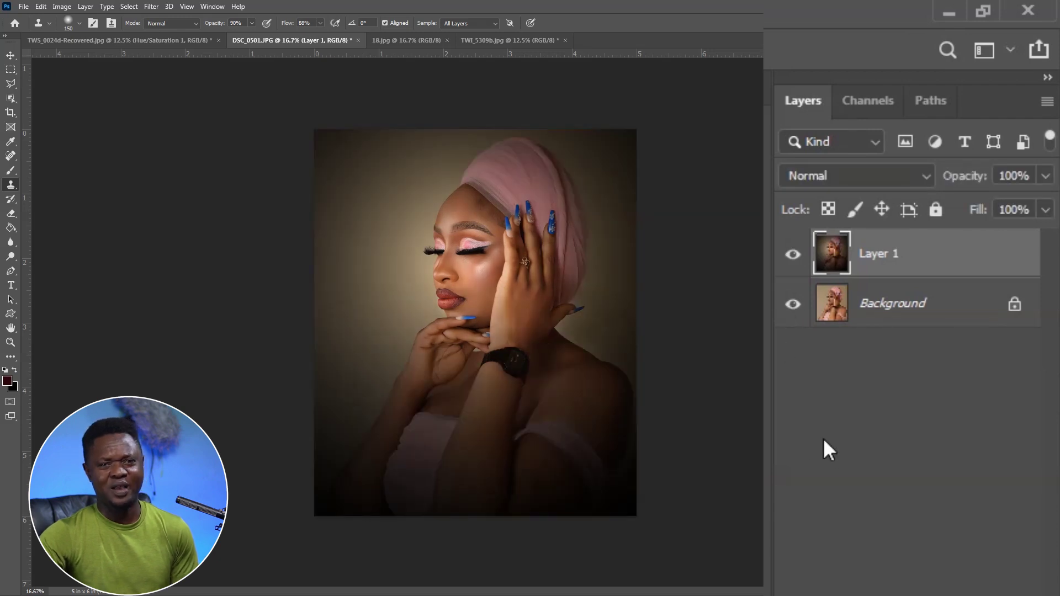
Step: Hide Layer 1 and duplicate the Background layer
click(793, 257)
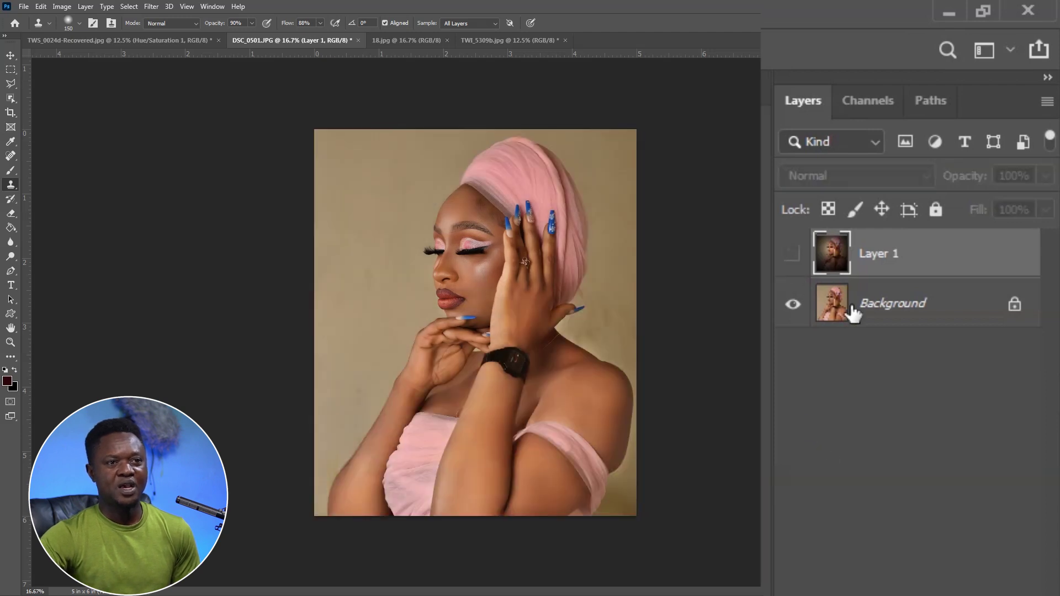
click(890, 310)
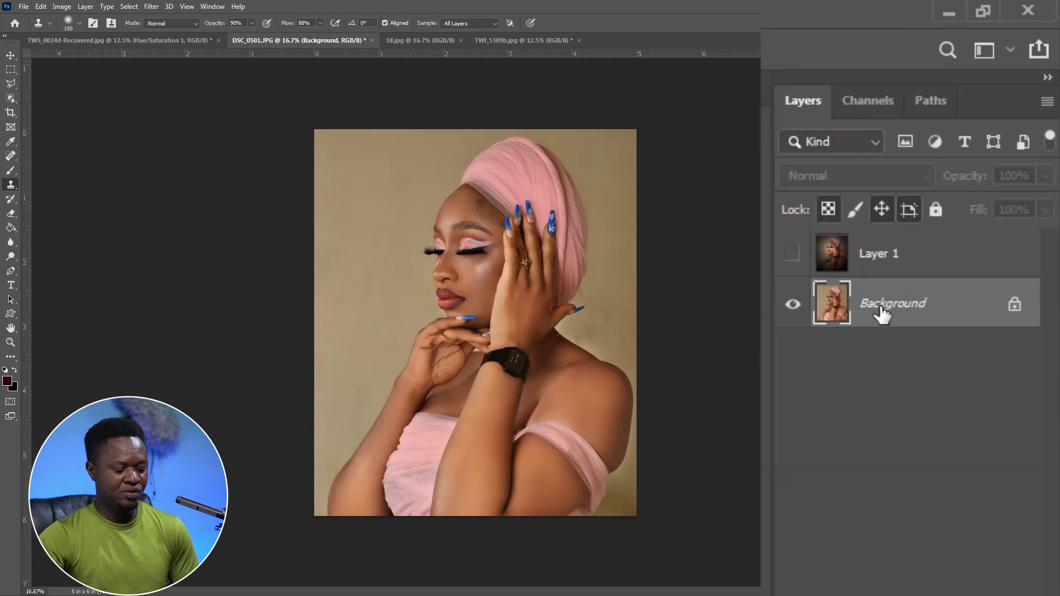
drag(866, 313, 847, 313)
key(ctrl+j)
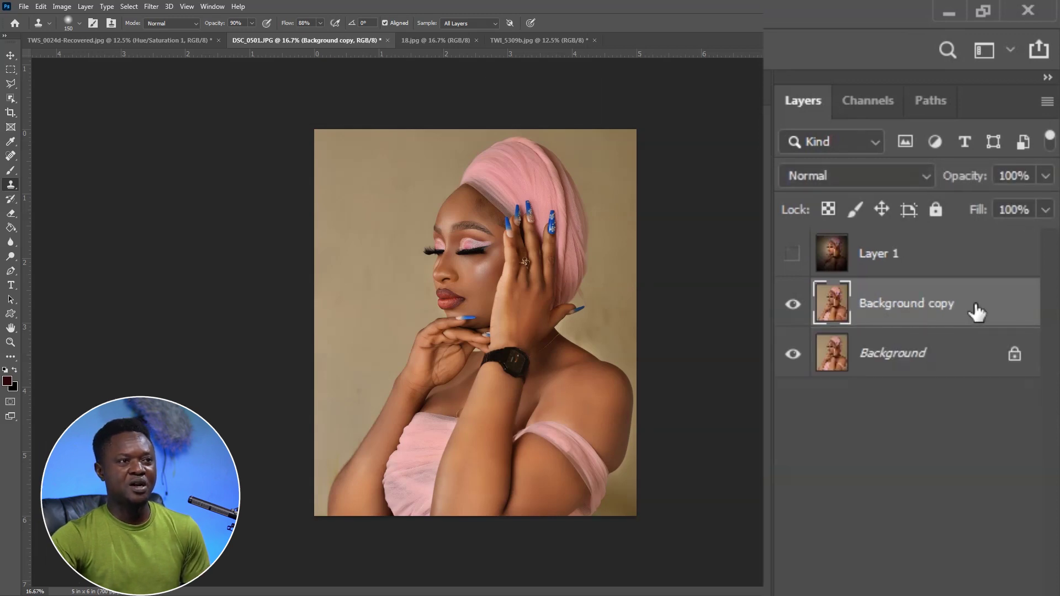
Step: Open the Lighting Effects filter on the Background copy layer and change the light type to Spot
click(151, 6)
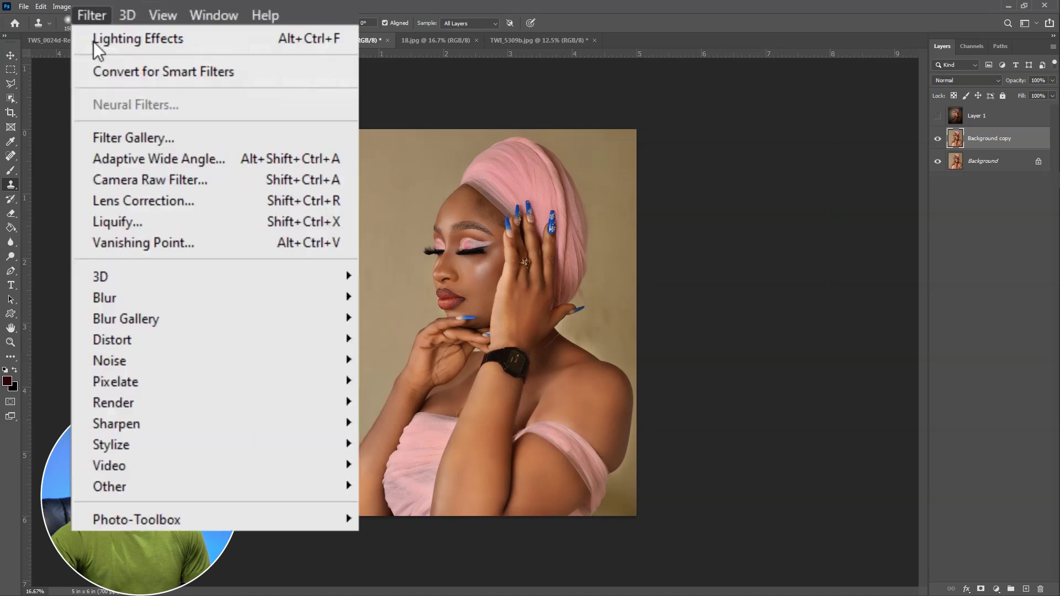
mouse_move(168, 211)
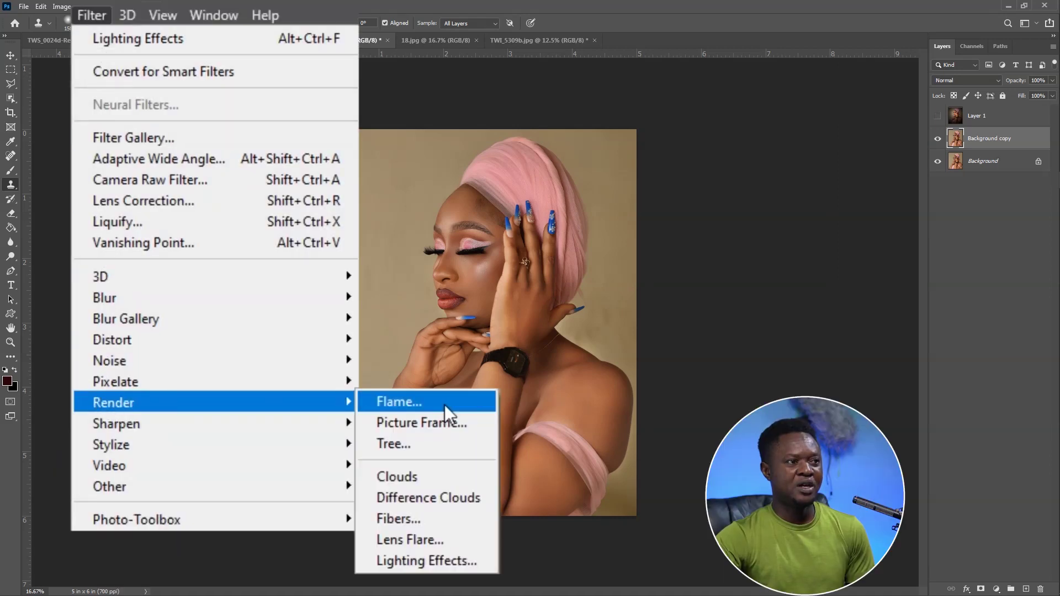
click(422, 558)
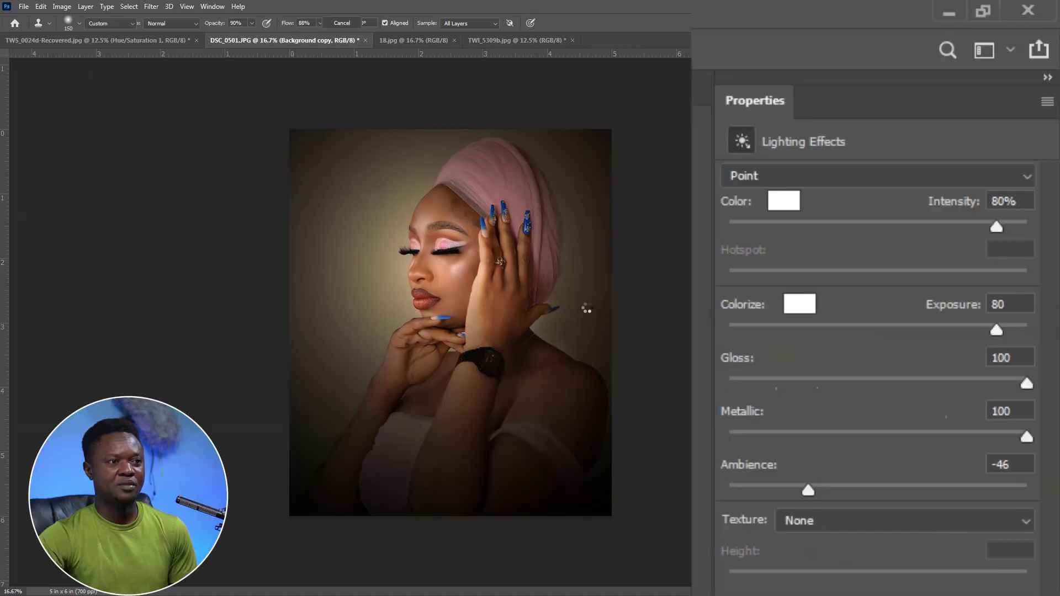
click(760, 174)
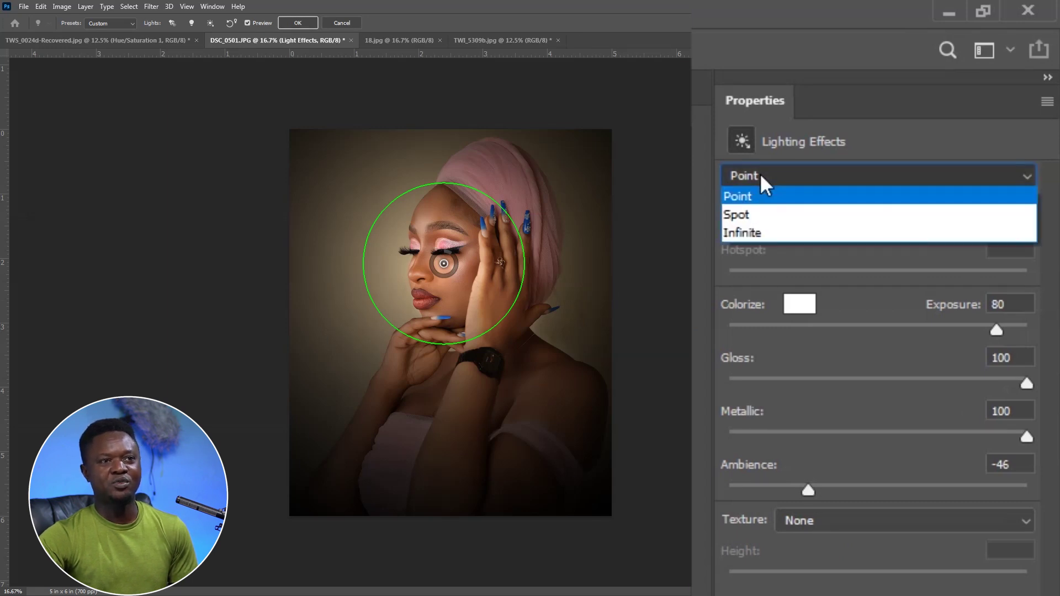
click(745, 216)
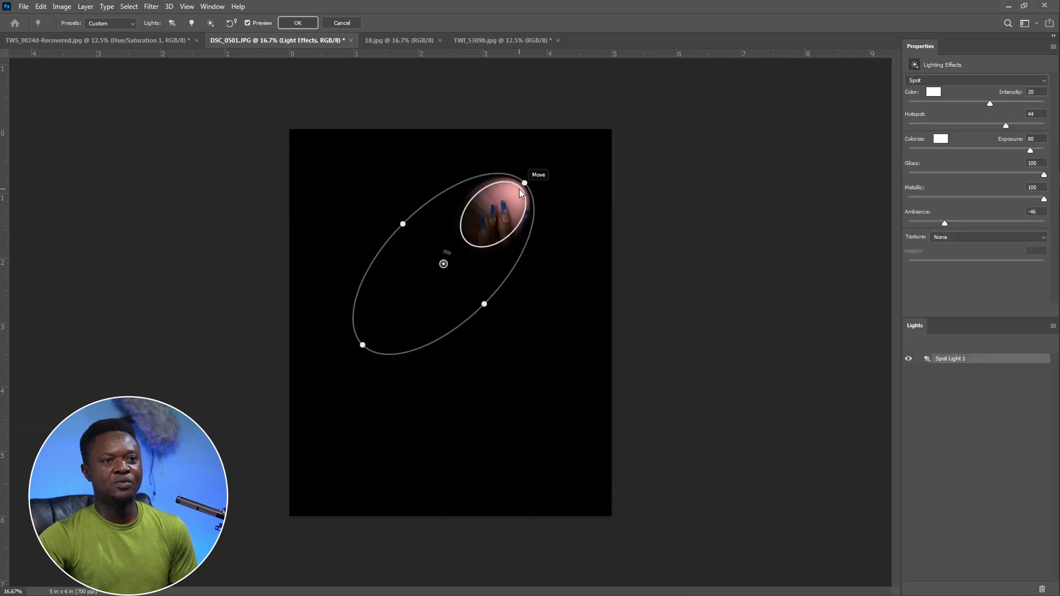
Step: Aim the spot light from the photo's upper-left corner, with a hotspot of 97 and an intensity of 82
drag(523, 184, 318, 156)
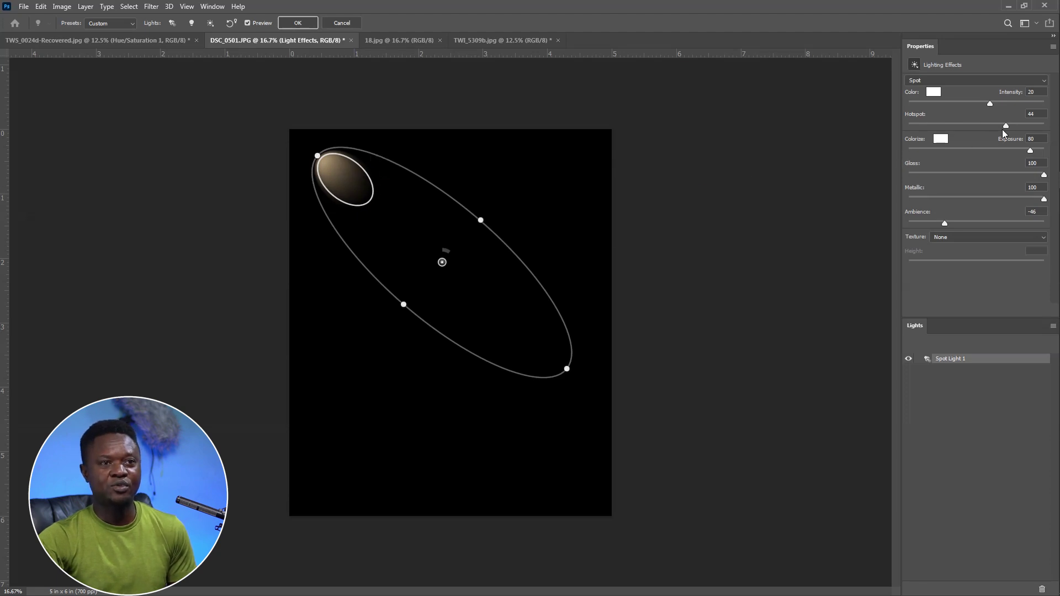
drag(1005, 127, 1044, 138)
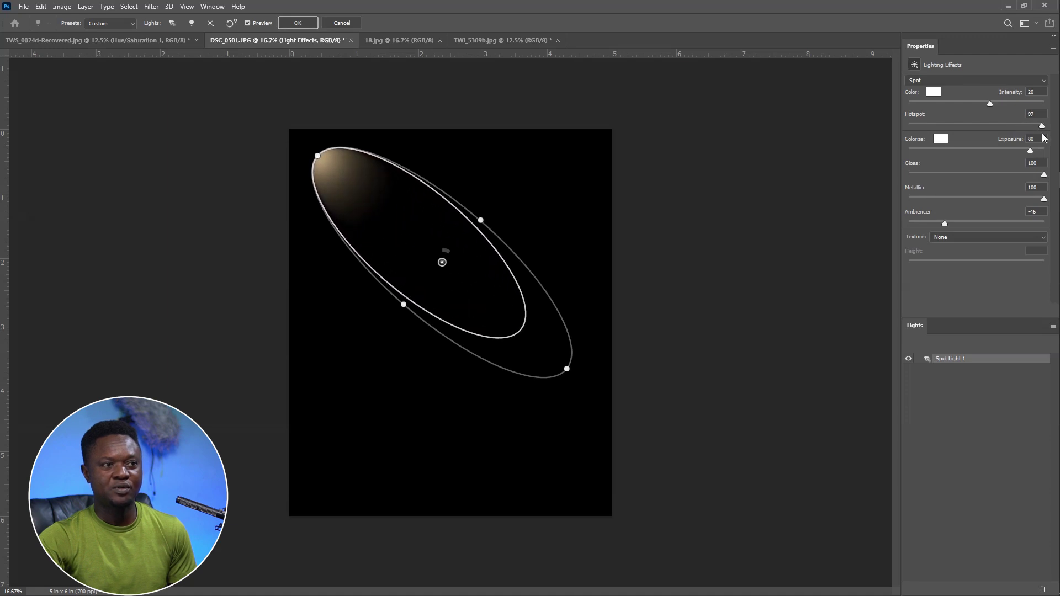
mouse_move(450, 255)
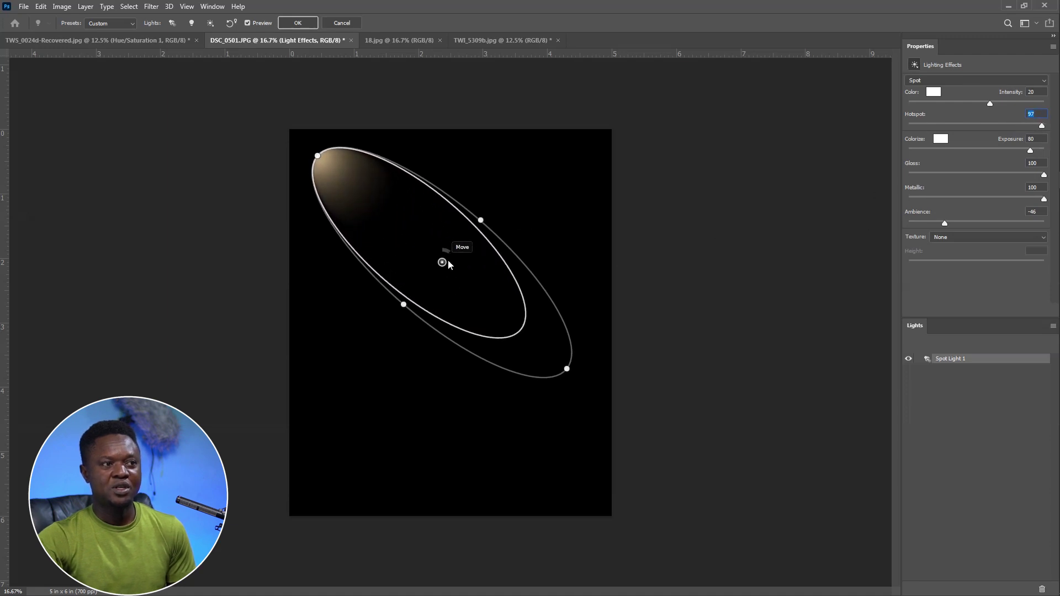
drag(450, 255, 448, 279)
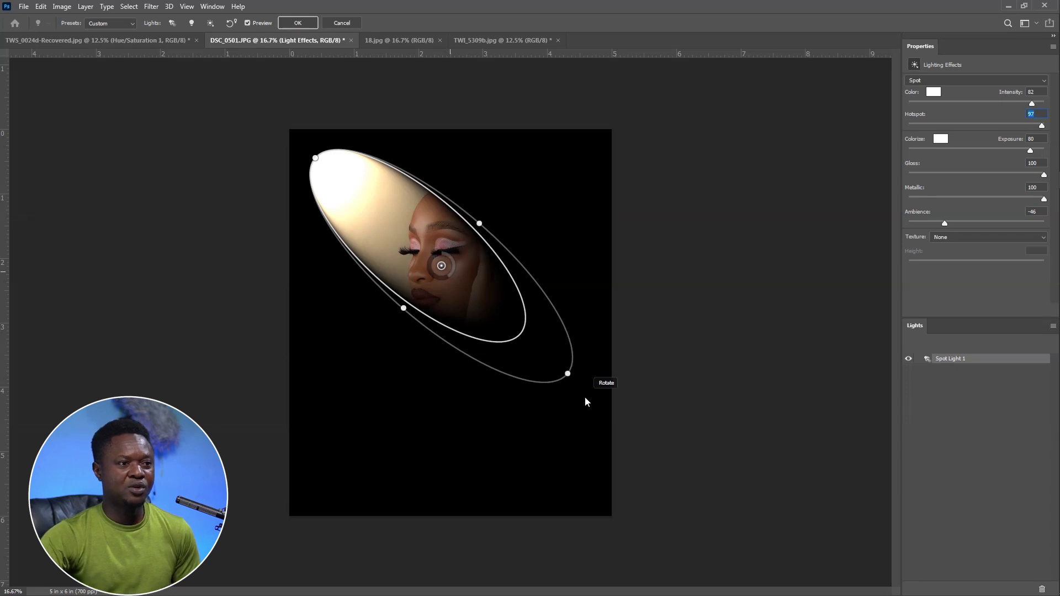
Step: Enlarge and widen the spot light's ellipse and shift it down so it covers the woman's face, hands and shoulder
drag(568, 375, 629, 447)
drag(477, 223, 521, 188)
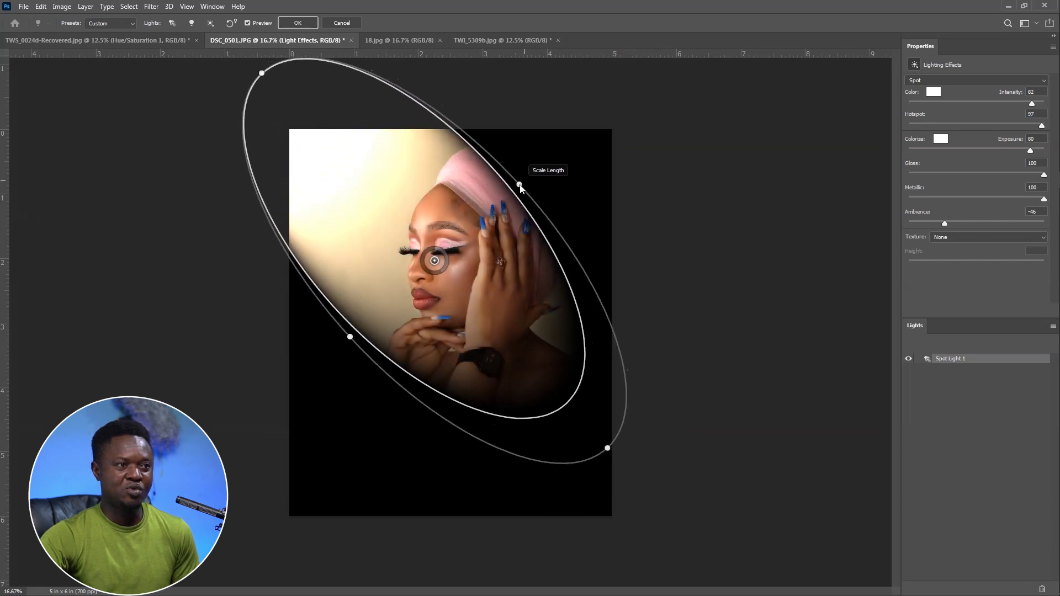
drag(477, 224, 491, 259)
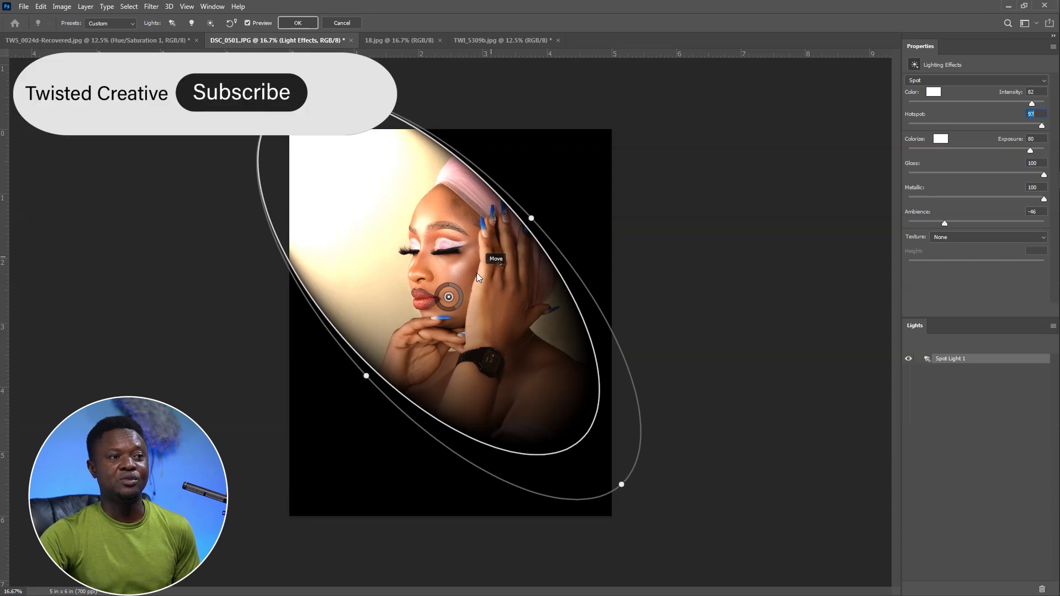
Step: Set the spot light's hotspot to 98 and intensity to 27, with the Ambience at 66
key(Up)
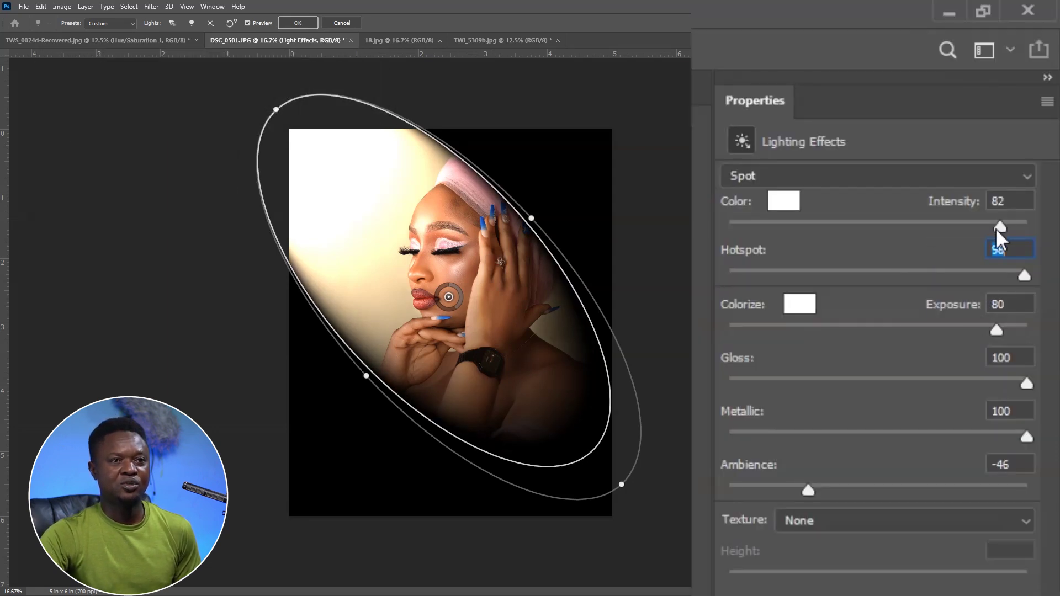
drag(998, 229, 978, 221)
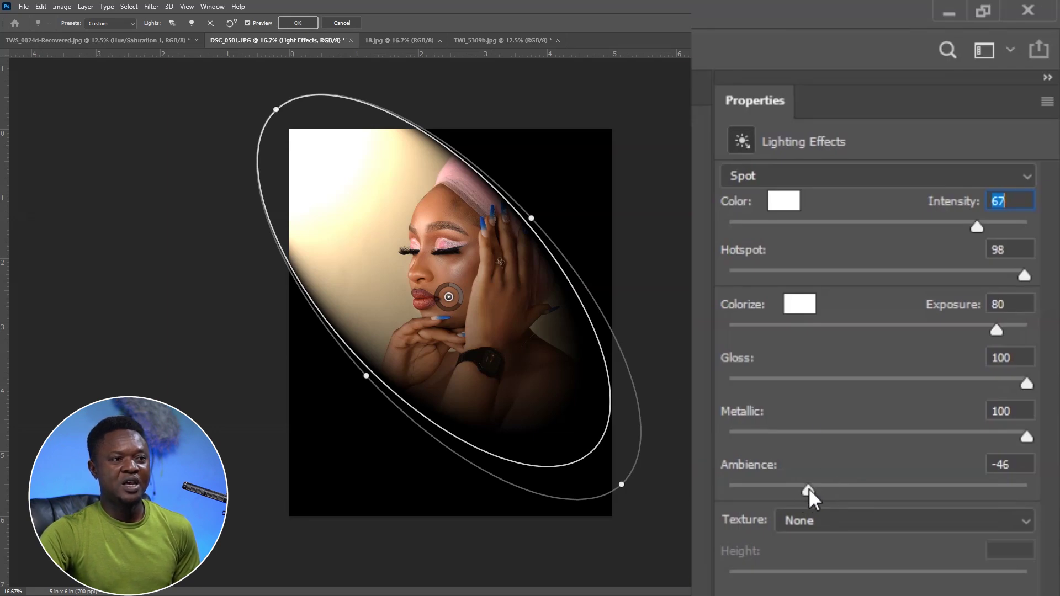
drag(810, 489, 976, 488)
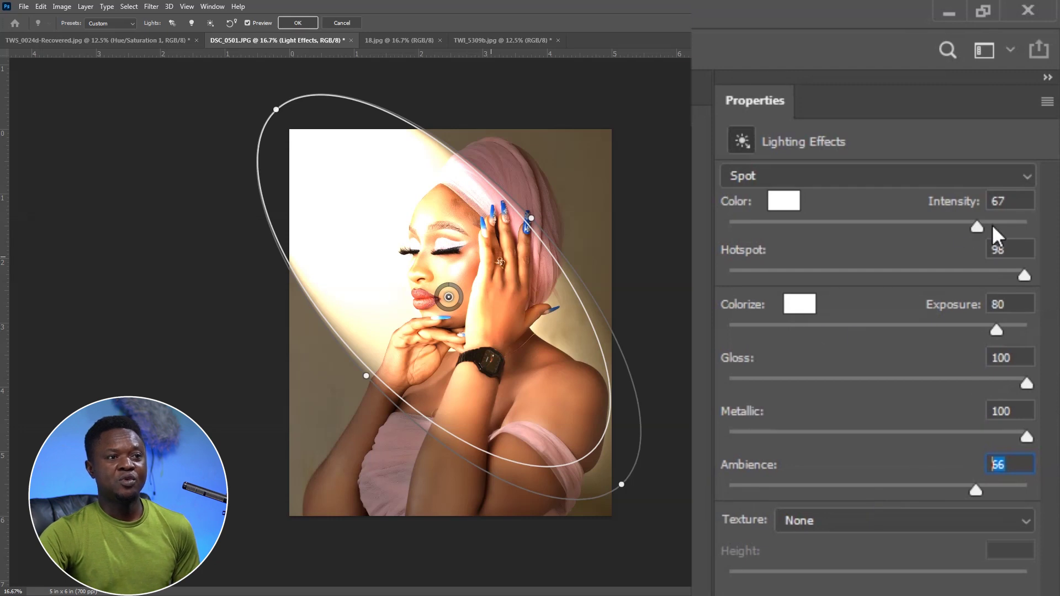
drag(969, 228, 917, 221)
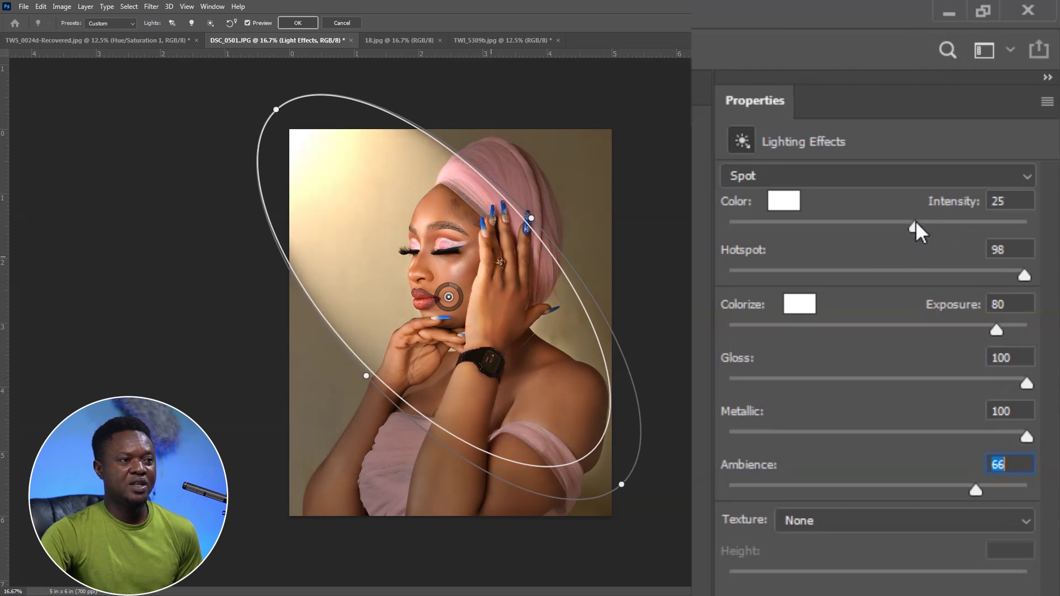
click(917, 220)
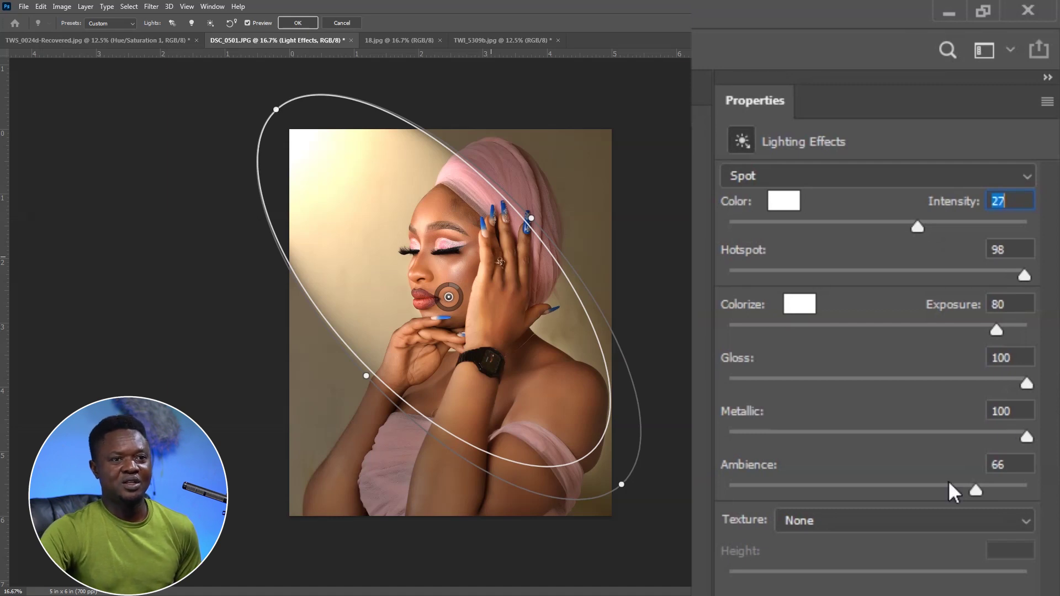
Step: Try a lower Metallic value for the spot lighting and return it to 100, keeping Gloss at 100
drag(1024, 442, 834, 464)
mouse_move(1024, 382)
mouse_down()
mouse_move(817, 386)
mouse_move(821, 426)
mouse_move(810, 421)
mouse_move(832, 436)
mouse_move(797, 442)
mouse_move(814, 451)
mouse_move(885, 431)
mouse_move(916, 443)
mouse_move(941, 429)
mouse_move(1000, 422)
mouse_move(988, 433)
mouse_move(1006, 433)
mouse_move(1004, 403)
mouse_move(1027, 384)
mouse_up()
drag(832, 437, 1024, 502)
key(shift+Tab)
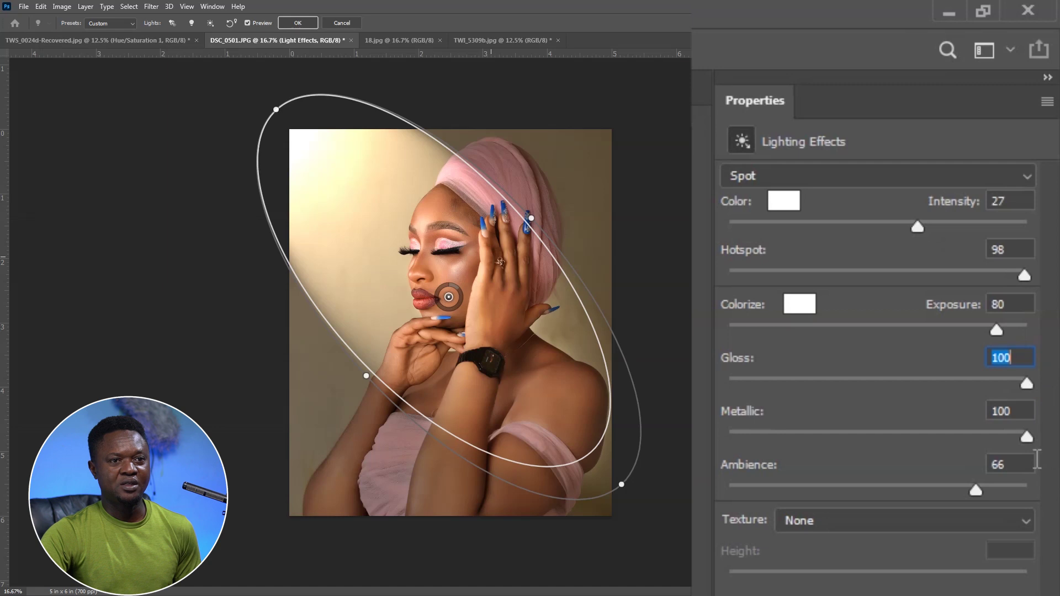
key(Tab)
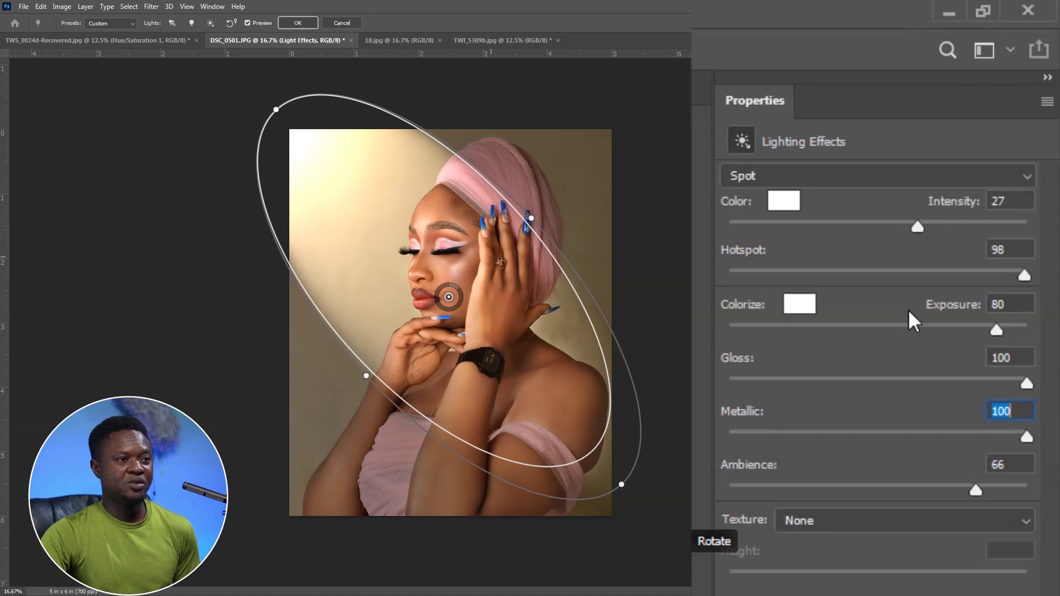
Step: Apply the spot lighting to the Background copy layer and compare it with the point-lit Layer 1 by toggling that layer's visibility
click(293, 24)
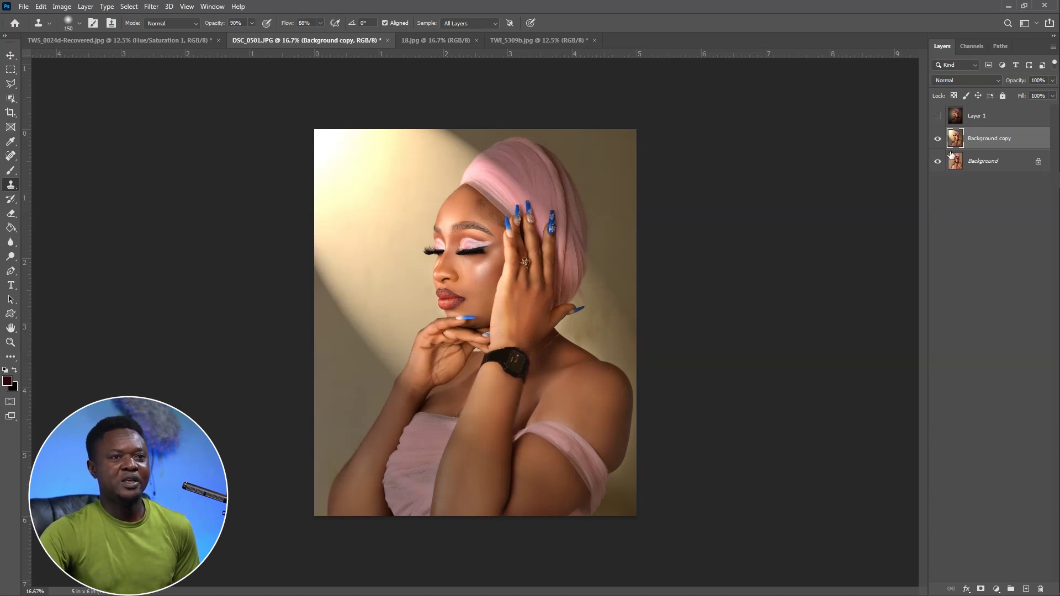
click(938, 116)
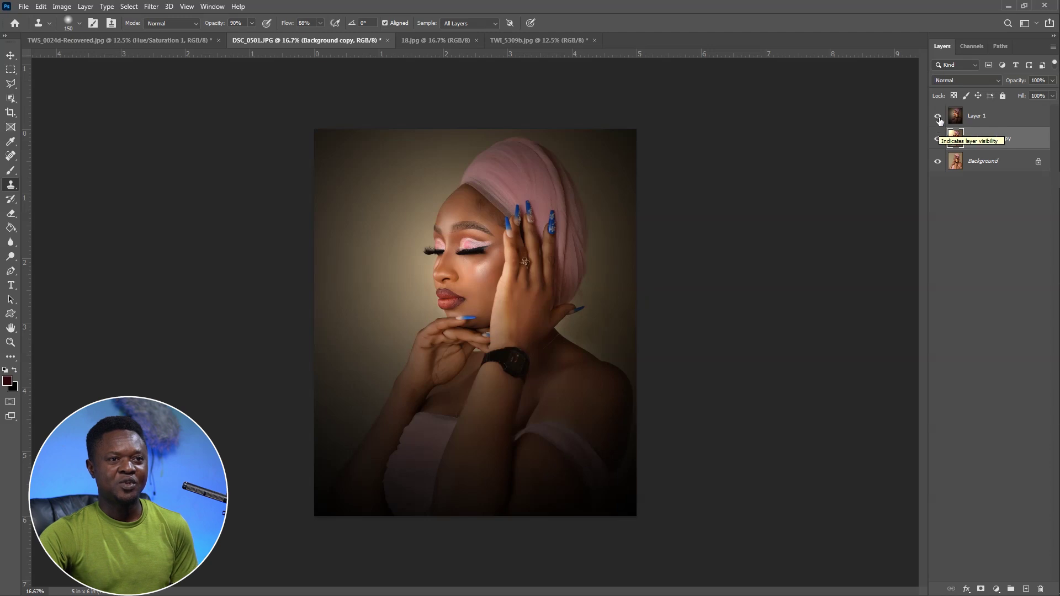
click(938, 117)
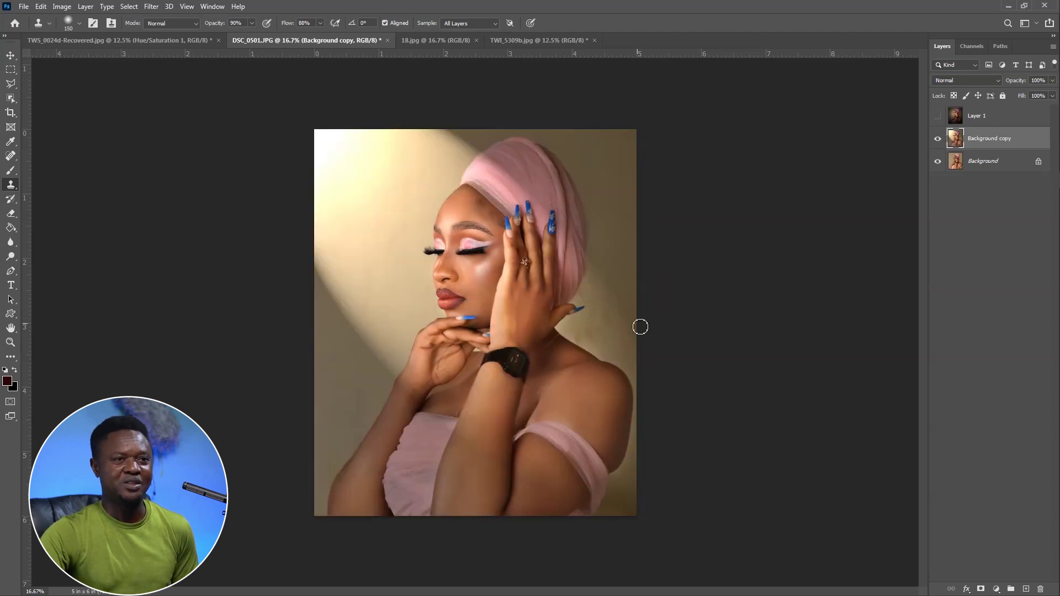
click(938, 117)
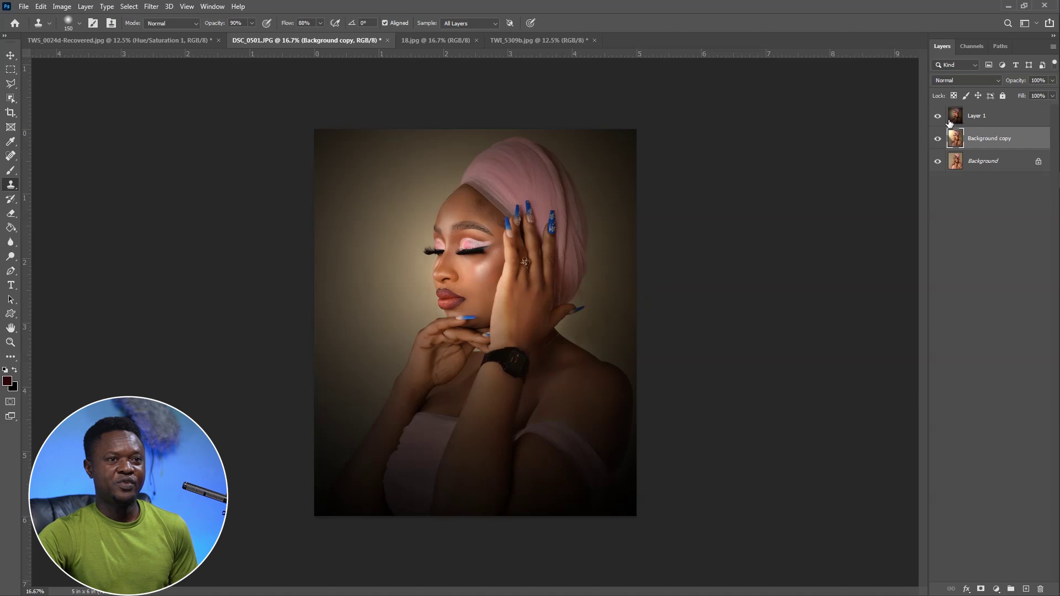
Step: Compare the point-lit Layer 1 with the original photo by repeatedly isolating the Background layer and restoring the others
alt+click(938, 162)
alt+click(938, 162)
alt+click(938, 162)
alt+click(938, 161)
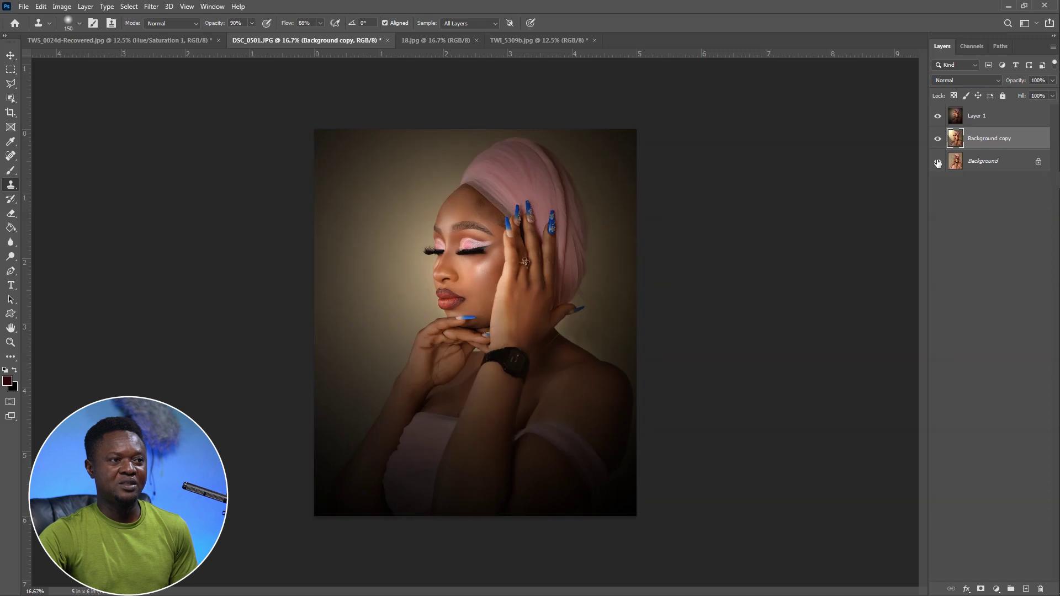
Step: Hide Layer 1 and compare the spot-lit Background copy with the original Background layer
click(938, 116)
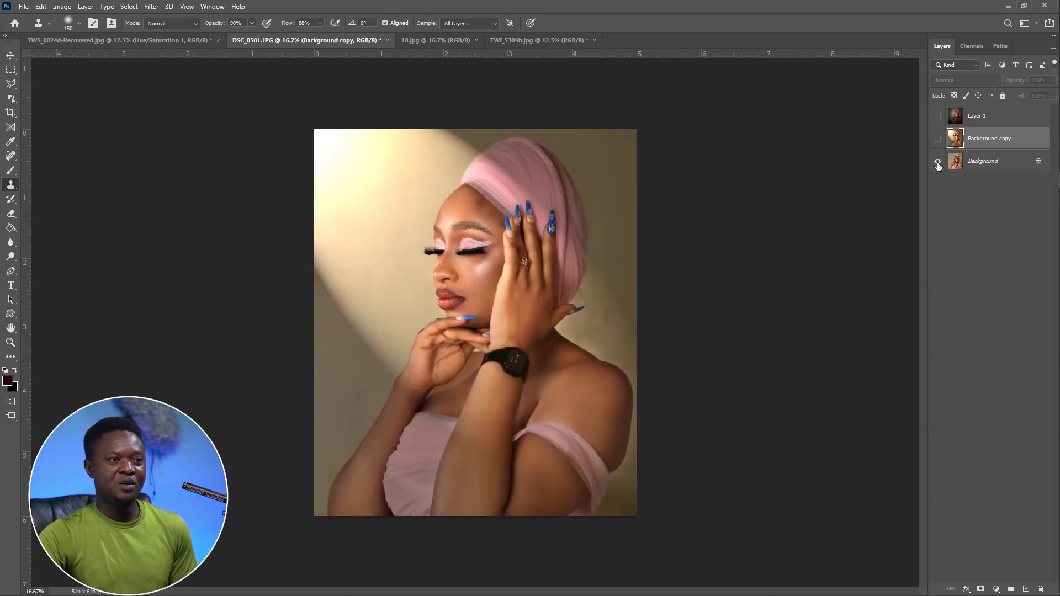
alt+click(938, 163)
alt+click(938, 163)
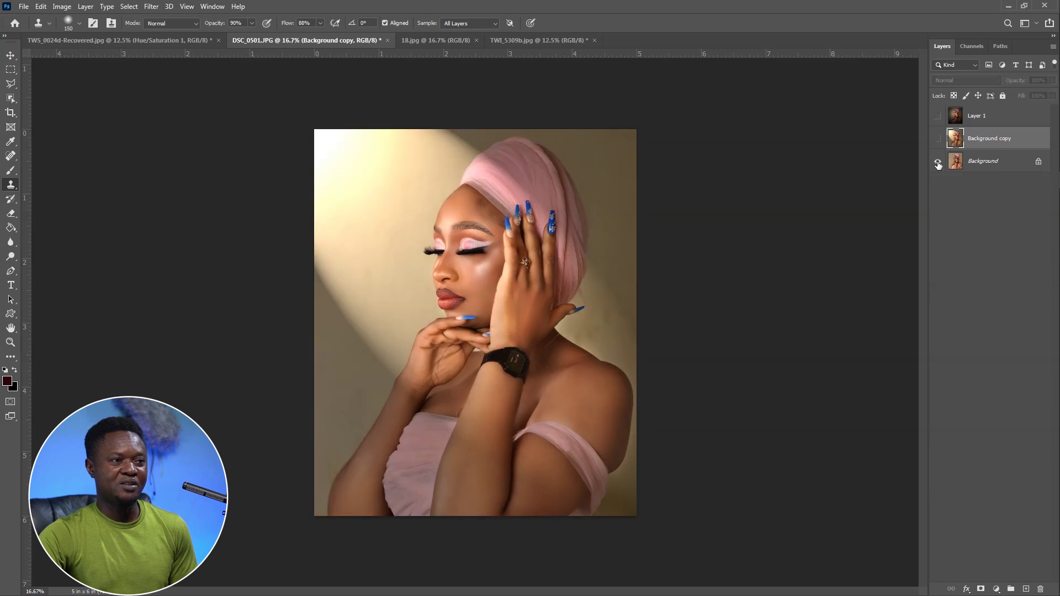
alt+click(938, 163)
alt+click(938, 163)
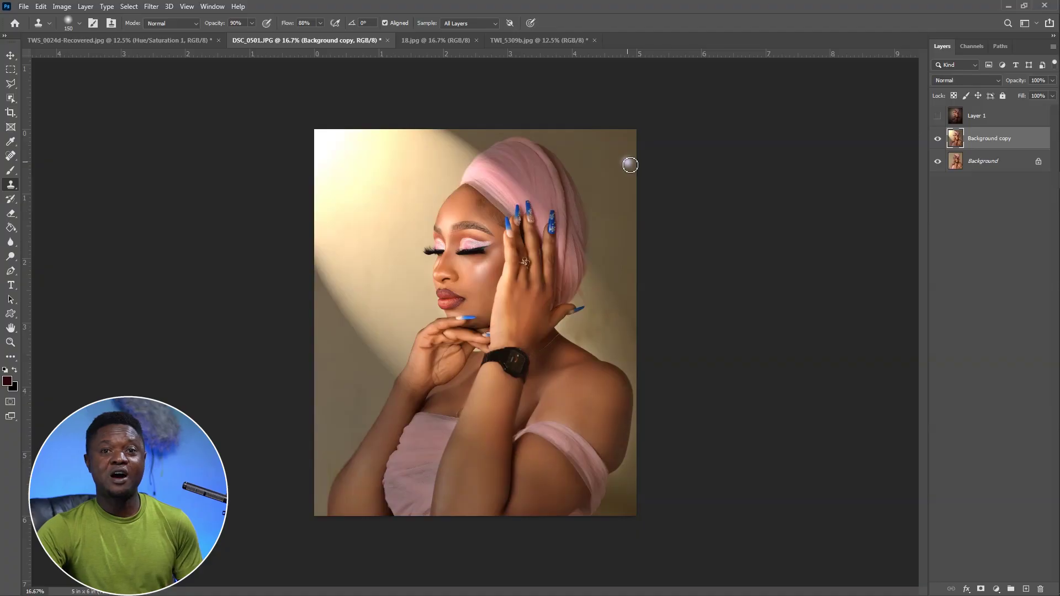
Step: Switch to the 18.jpg photo and start the Lighting Effects render filter on it
click(423, 40)
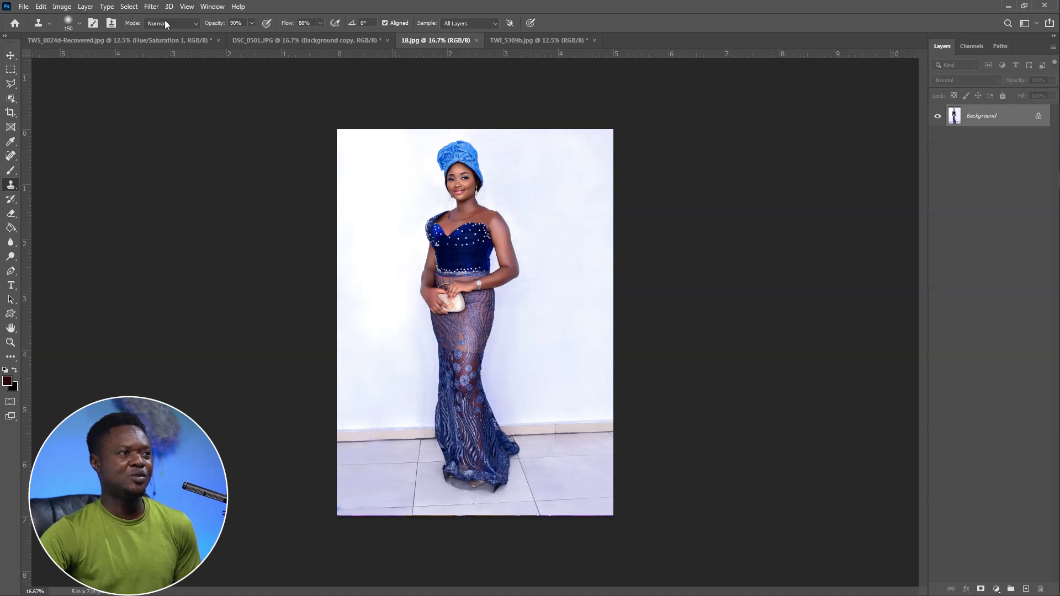
click(151, 7)
mouse_move(131, 406)
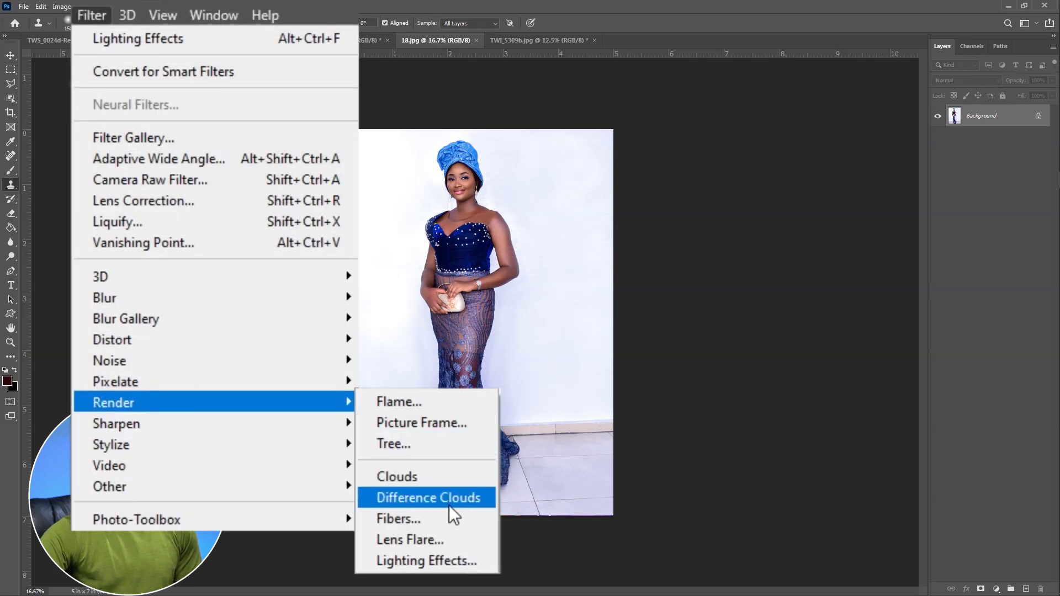
click(424, 561)
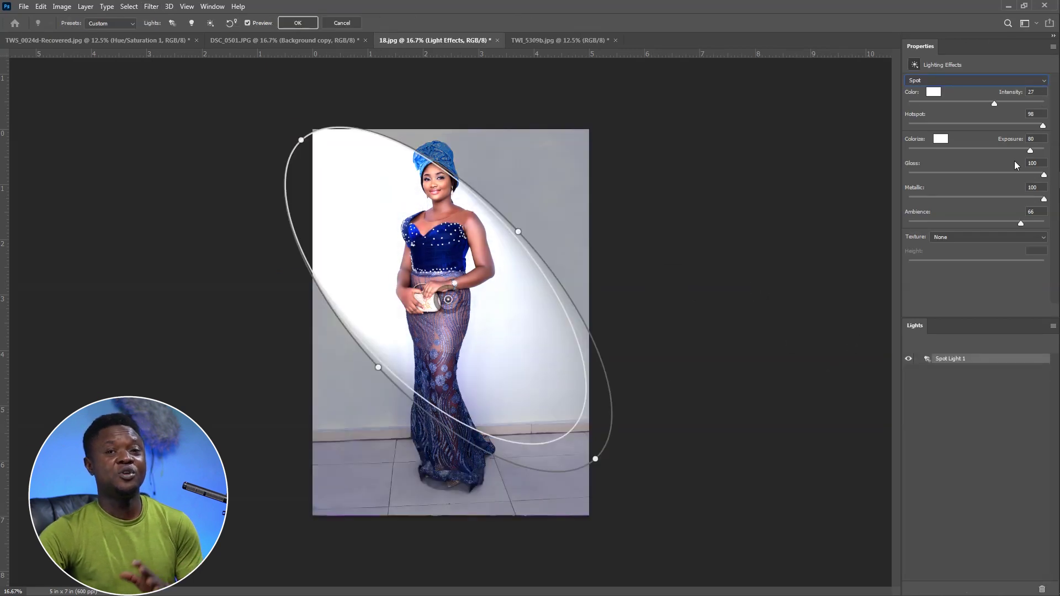
Step: Rotate the spot light's ellipse nearly upright, narrow it and center it over the standing woman
drag(595, 458, 505, 474)
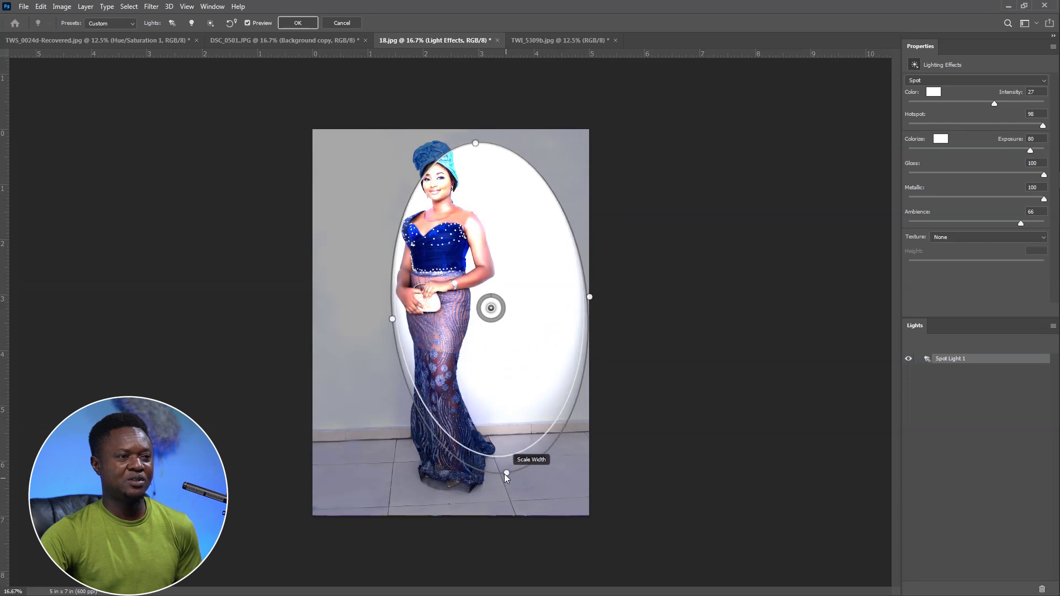
drag(594, 298, 571, 297)
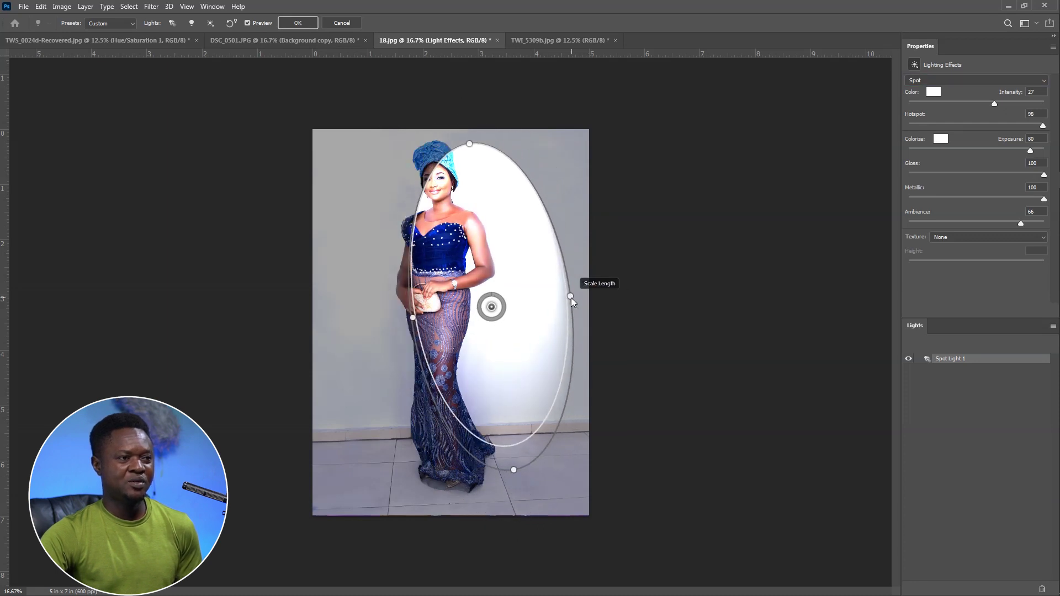
mouse_move(496, 314)
mouse_down()
mouse_move(482, 312)
mouse_move(488, 324)
mouse_move(483, 308)
mouse_up()
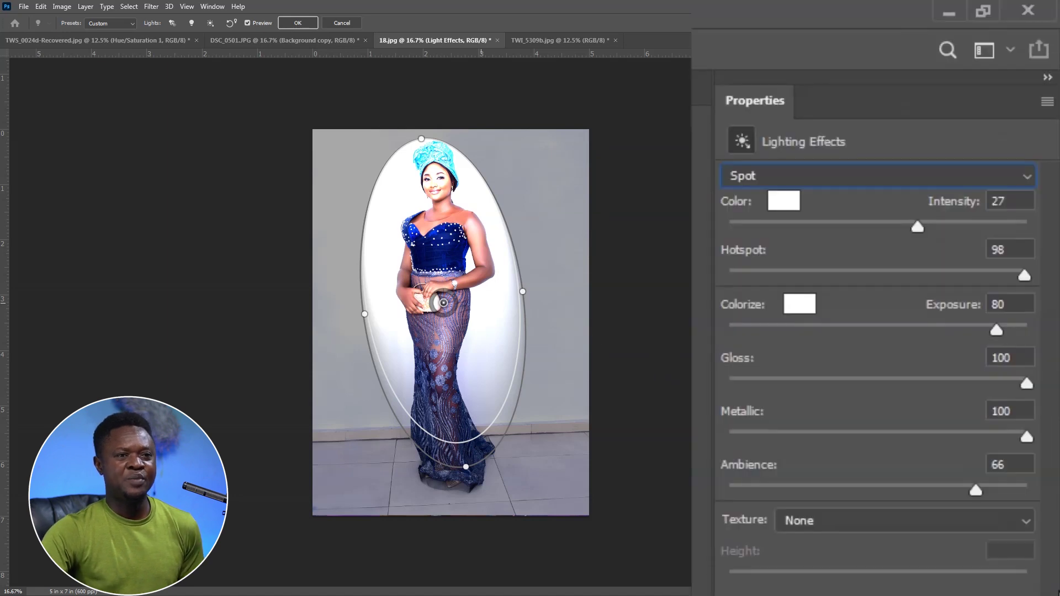
Step: Set the Ambience to 52 and the spot light's intensity to 10, with the hotspot at 98
drag(976, 491, 956, 504)
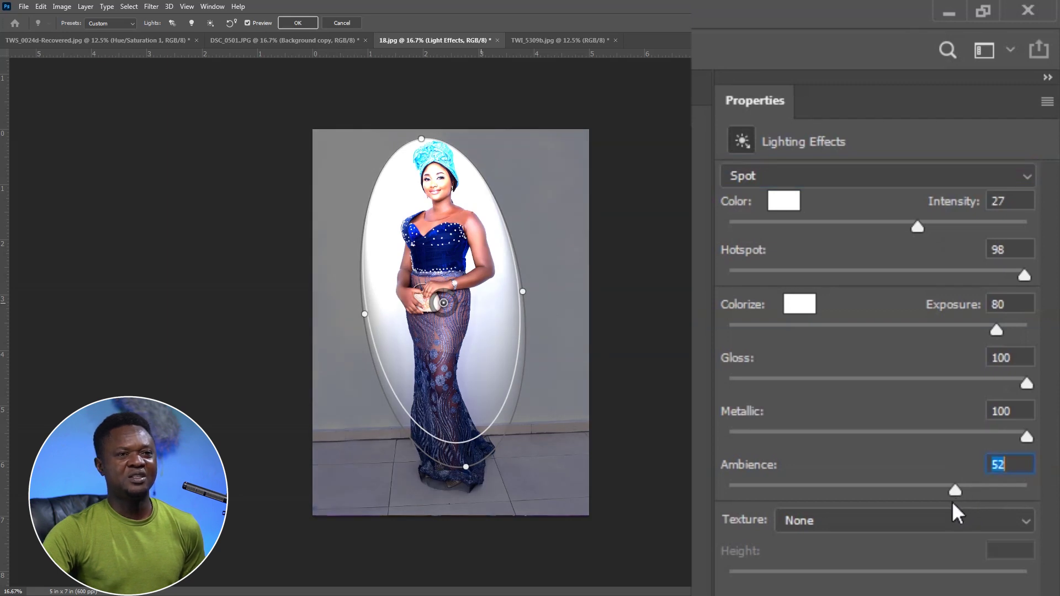
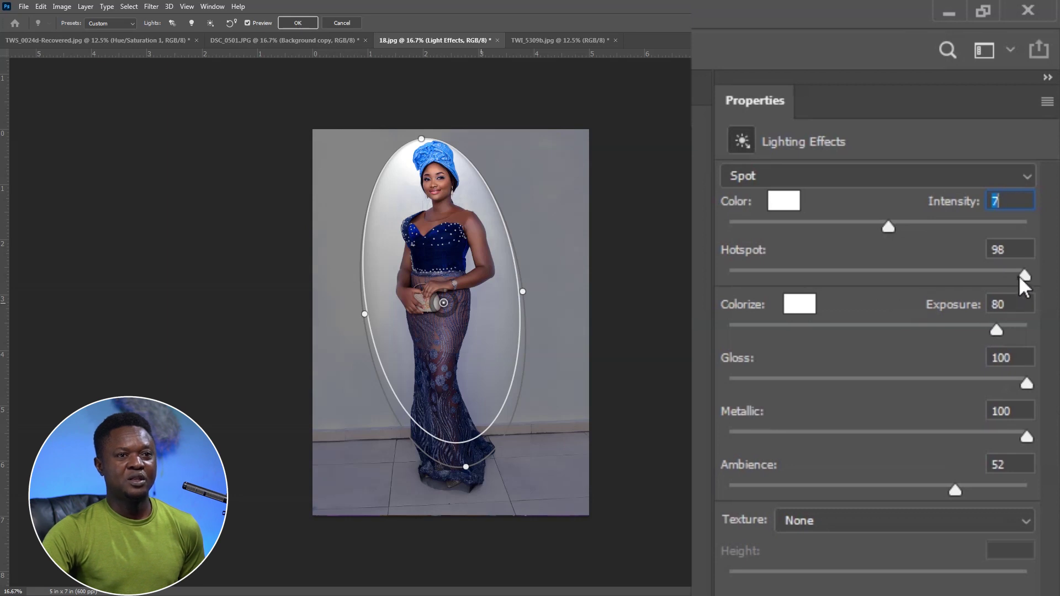
mouse_move(1022, 286)
mouse_down()
mouse_move(976, 296)
mouse_move(970, 273)
mouse_move(980, 285)
mouse_move(1028, 285)
mouse_up()
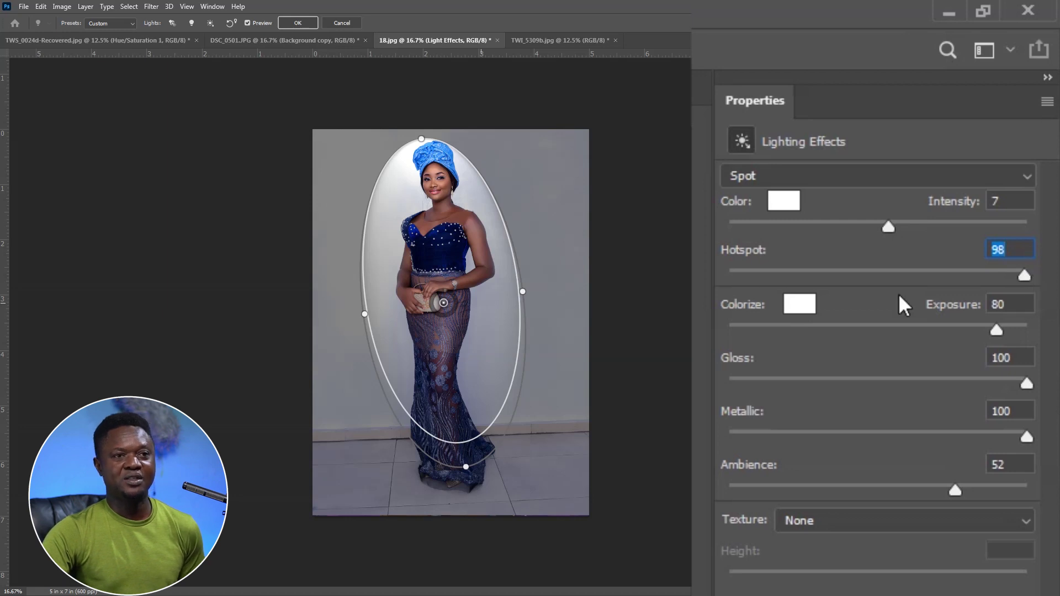
drag(890, 227, 890, 227)
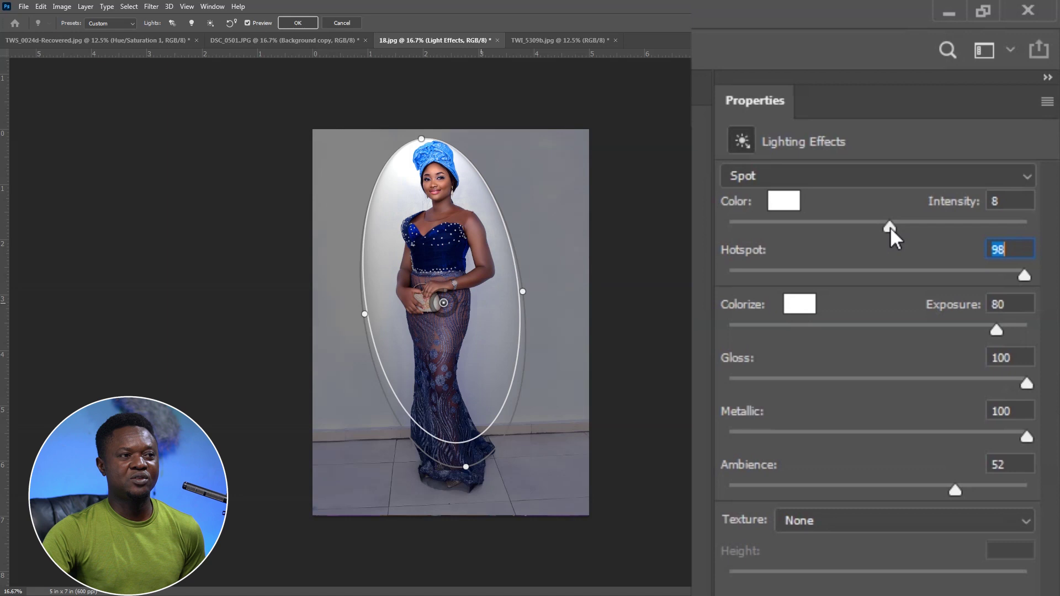
click(890, 226)
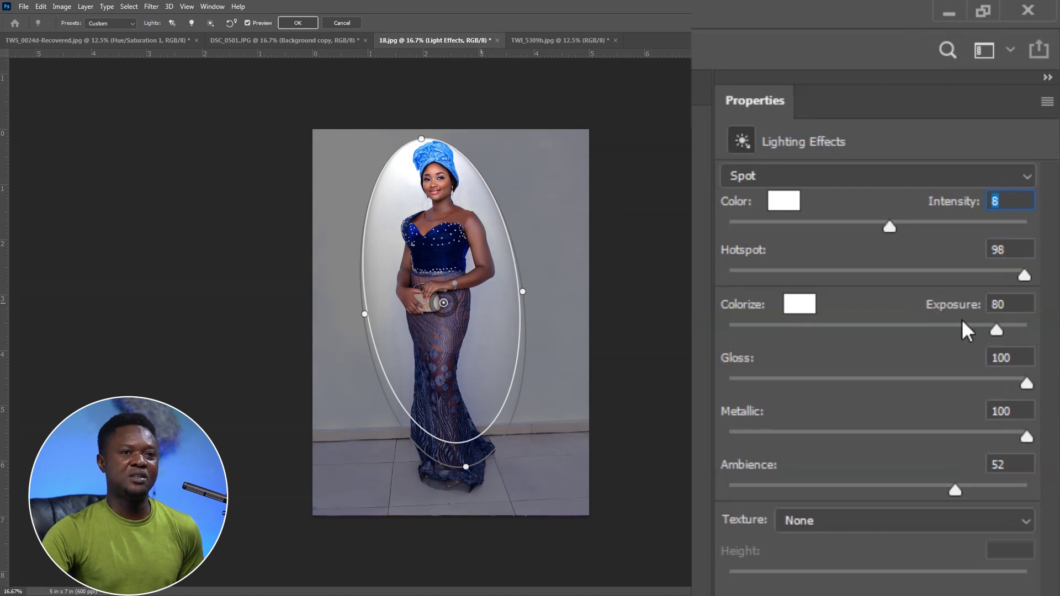
drag(890, 226, 891, 227)
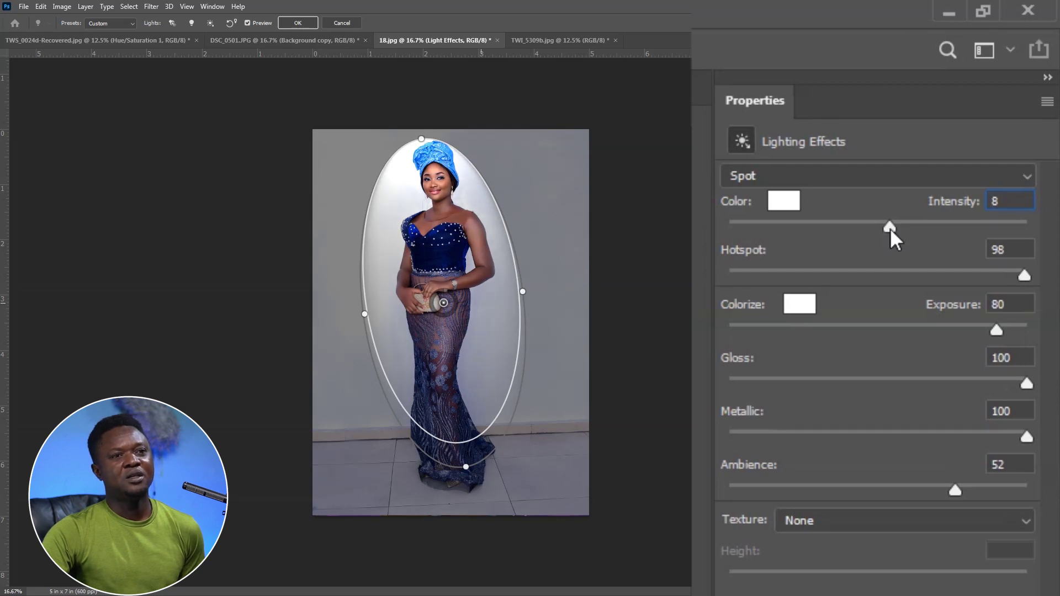
text(9)
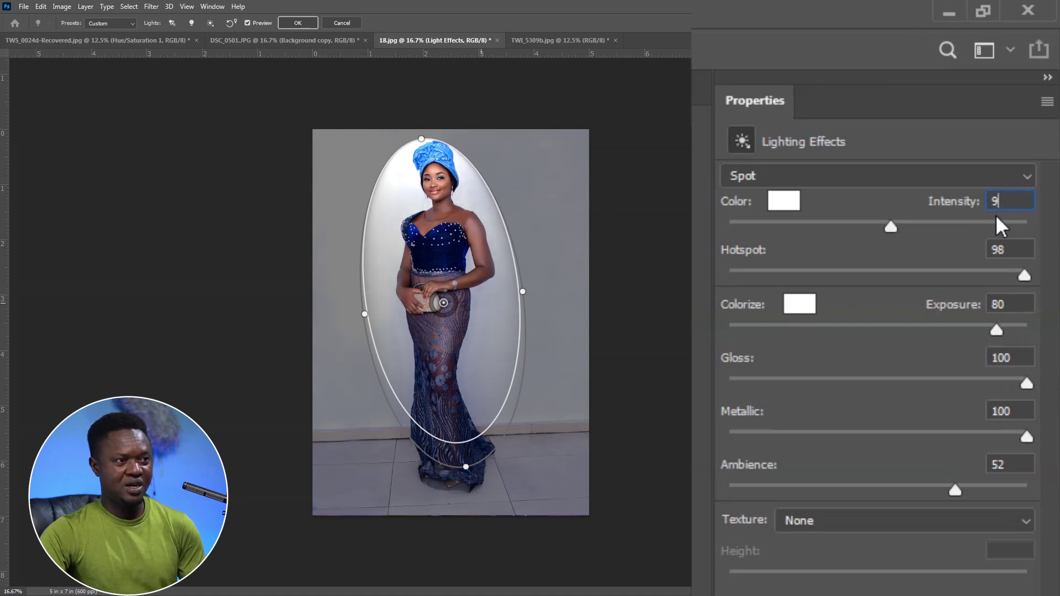
double_click(1001, 203)
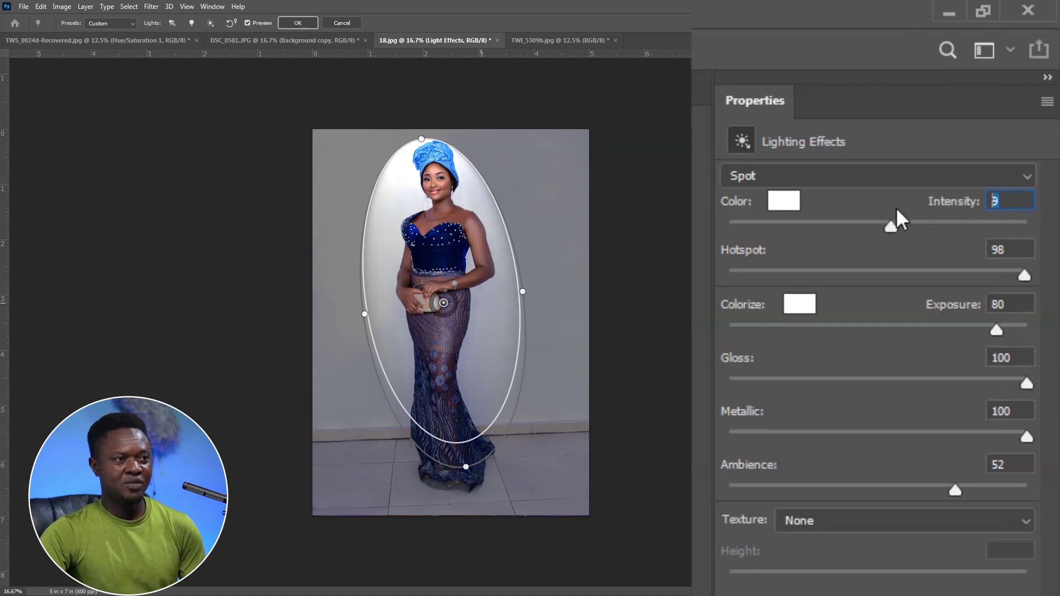
text(10)
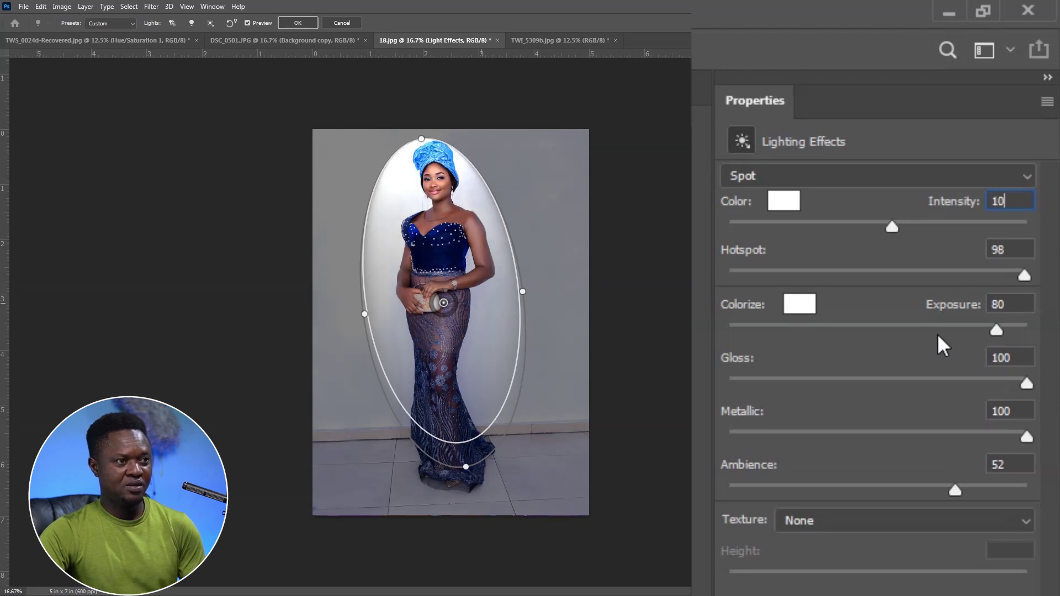
key(Return)
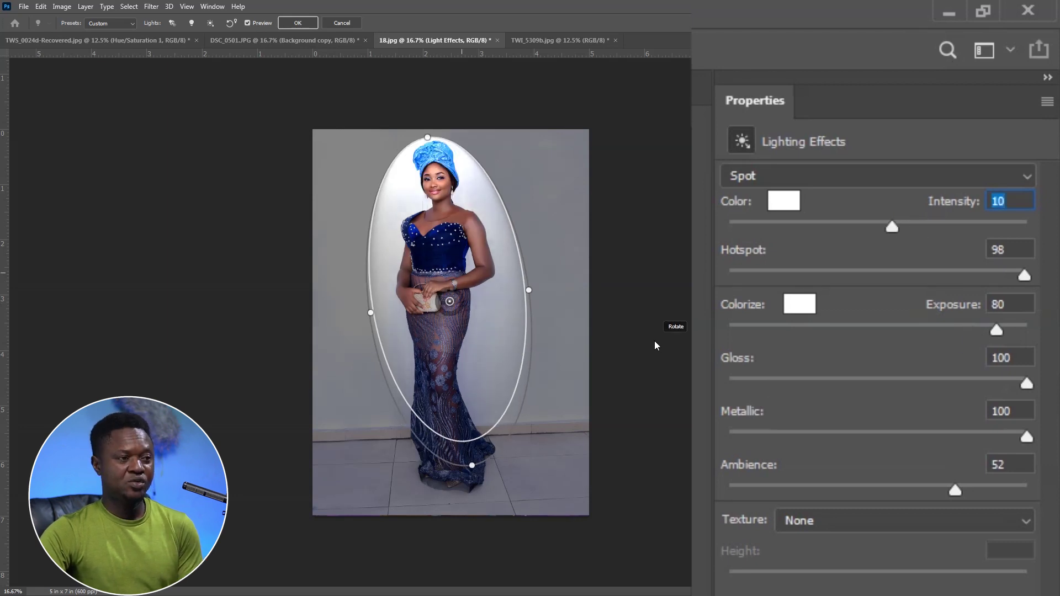
Step: Check the lighting on the woman's dress and face, trying a spot light intensity of 11 and returning it to 10
scroll(656, 346, up, 2)
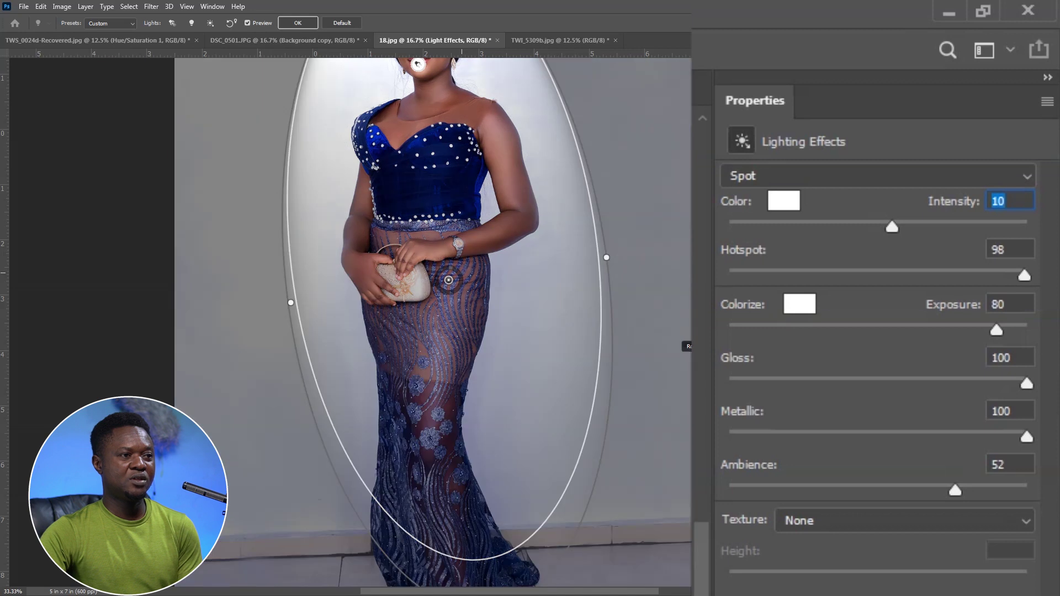
scroll(655, 346, up, 3)
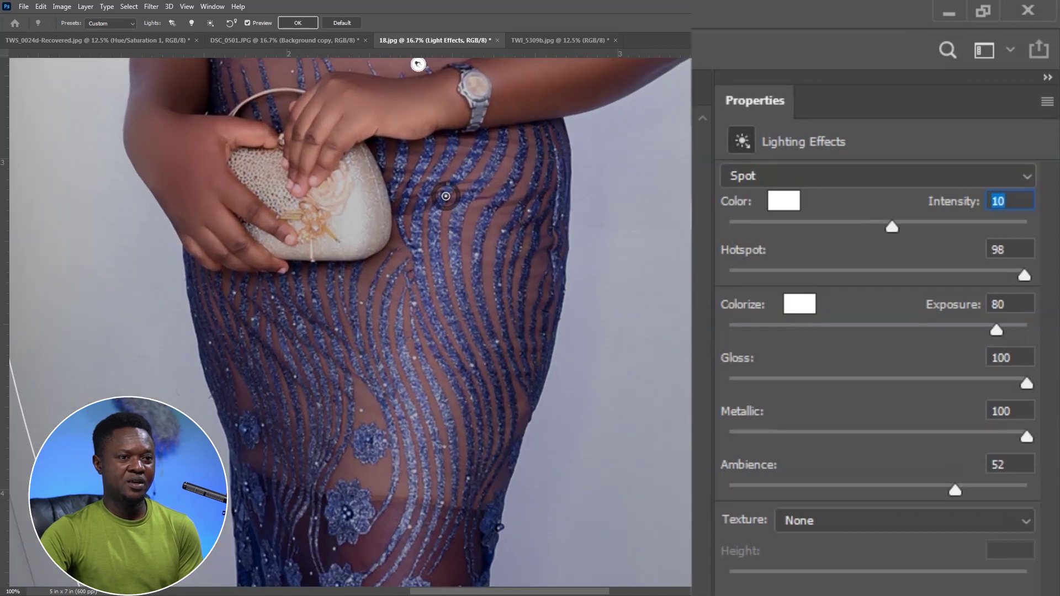
scroll(714, 485, up, 10)
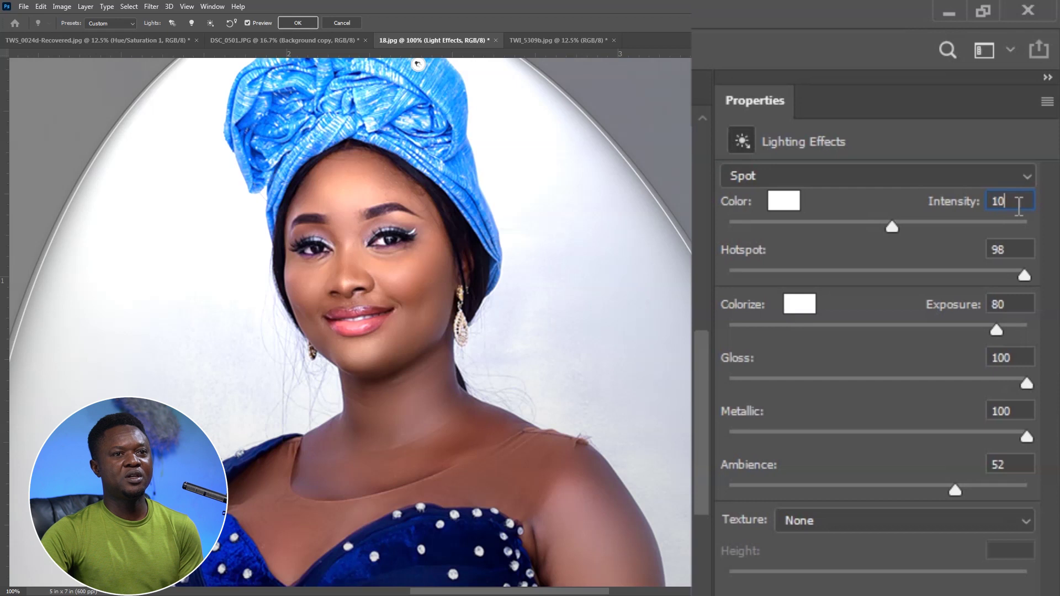
key(Up)
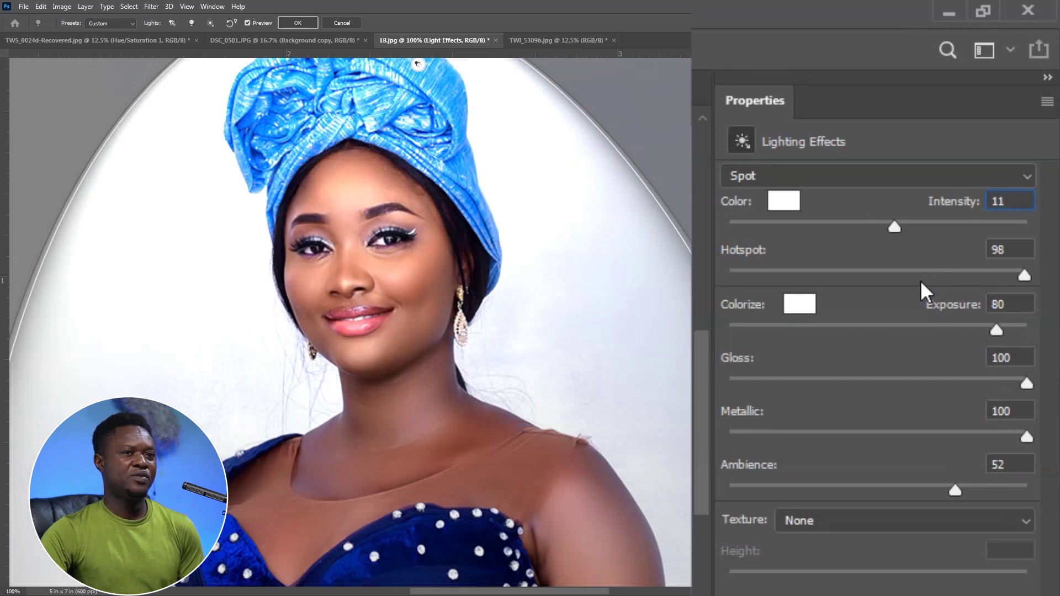
click(970, 207)
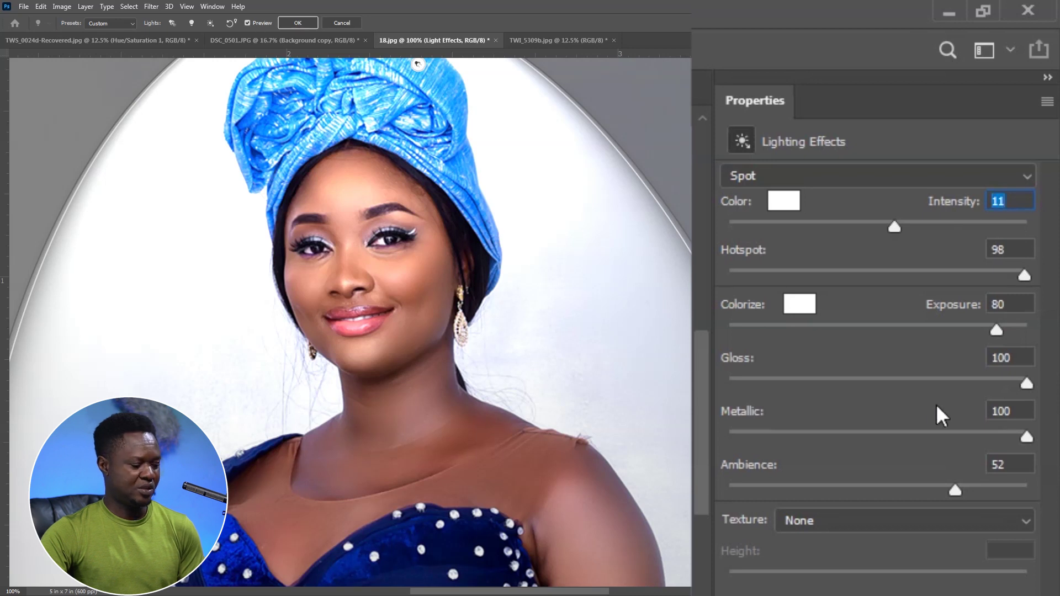
text(10)
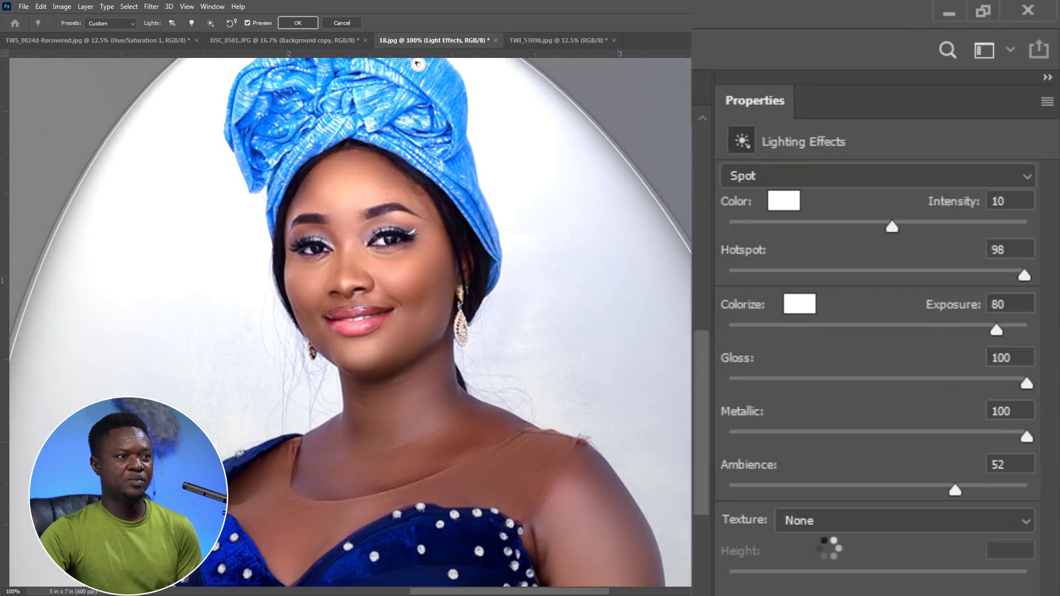
Step: Set the Ambience to 54 and apply the spot lighting to the full-length photo
scroll(751, 580, down, 2)
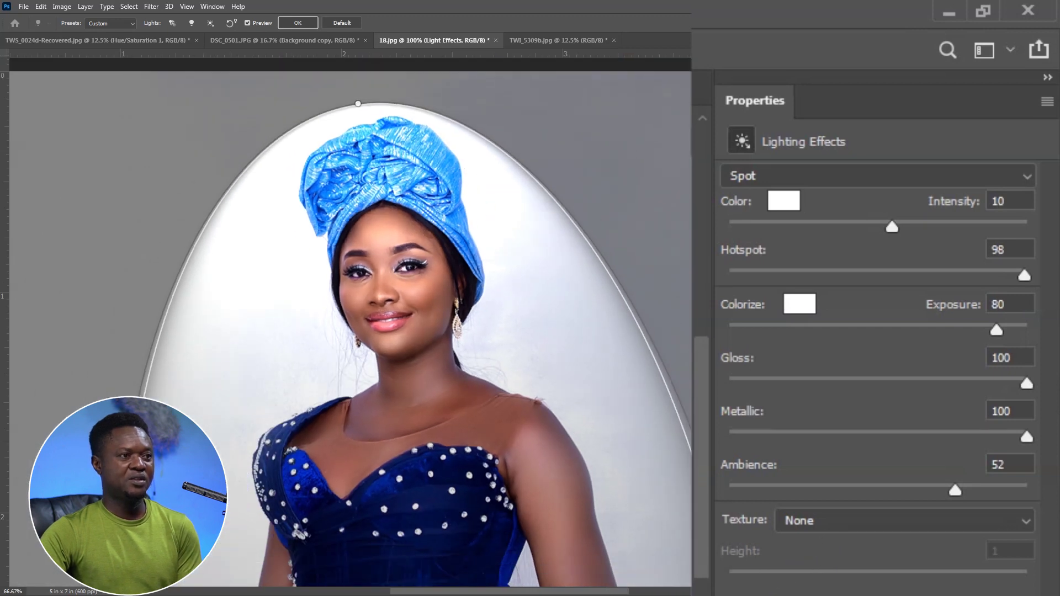
scroll(353, 332, down, 3)
scroll(740, 582, down, 1)
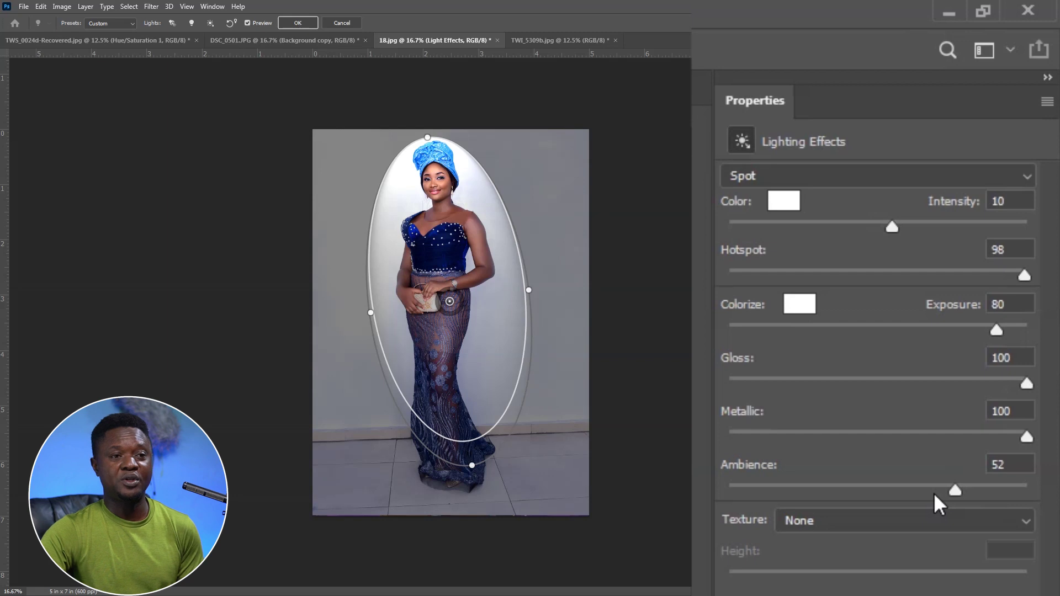
drag(946, 489, 958, 492)
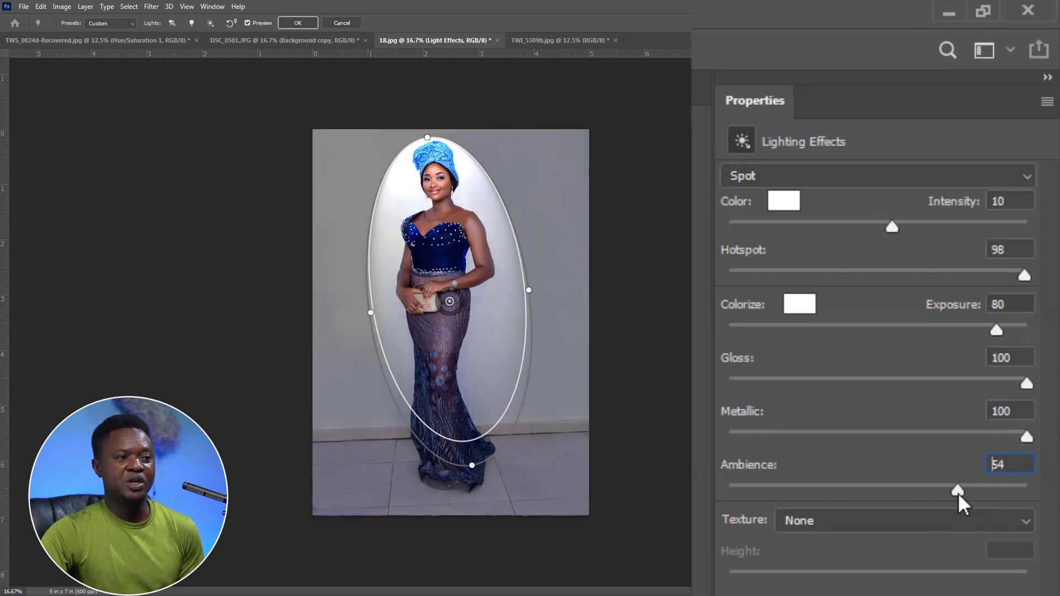
key(ctrl+a)
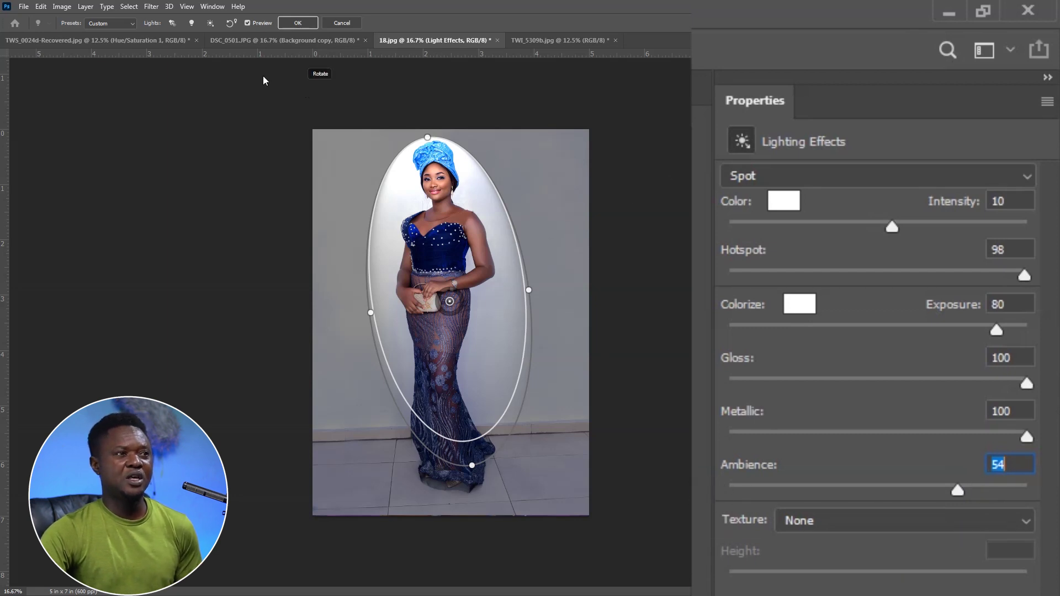
click(294, 26)
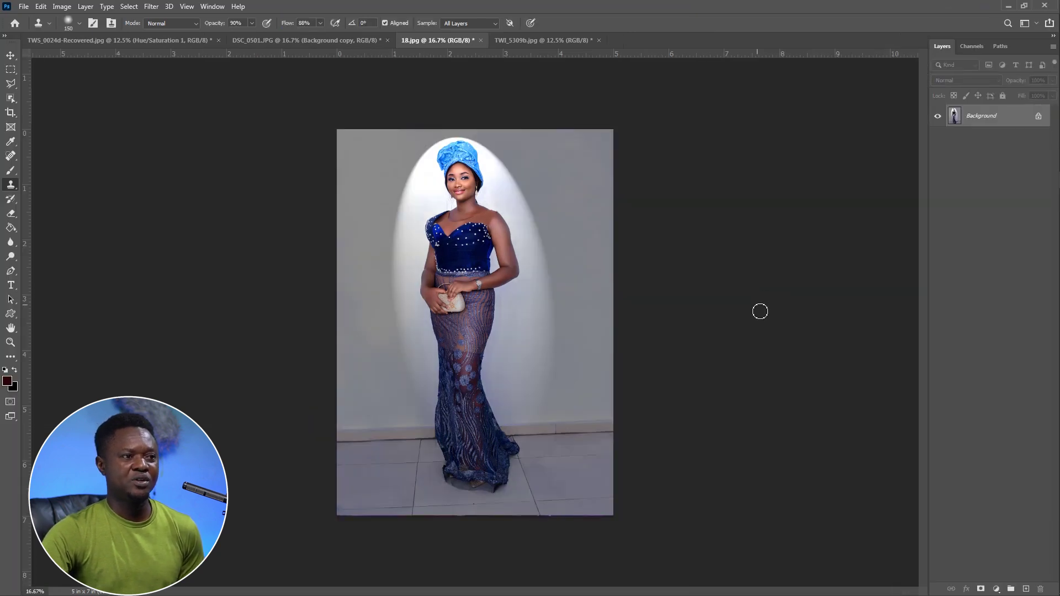
Step: Keep the spot lighting on a duplicate layer above the original background and inspect the woman's dress and face up close
key(ctrl+j)
key(ctrl+plus)
key(ctrl+plus)
key(ctrl+plus)
key(ctrl+plus)
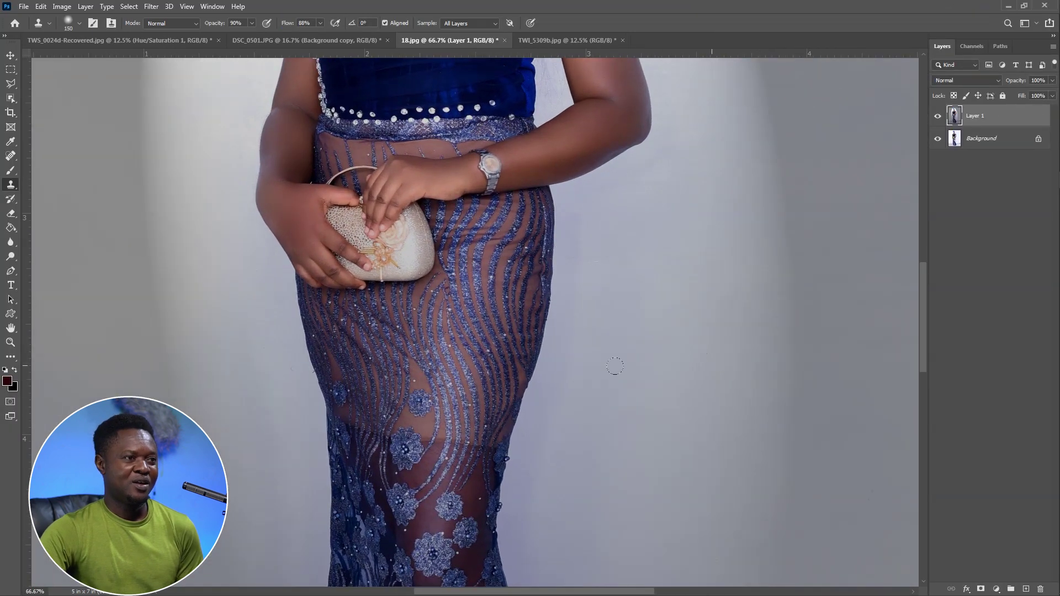
drag(523, 80, 524, 487)
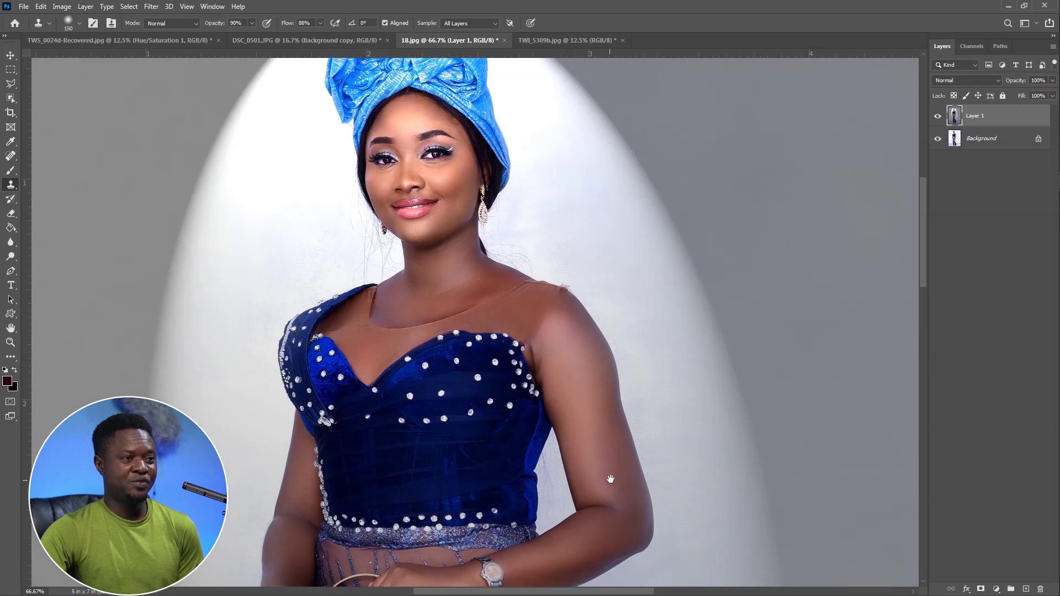
key(ctrl+minus)
key(ctrl+minus)
key(ctrl+minus)
key(ctrl+minus)
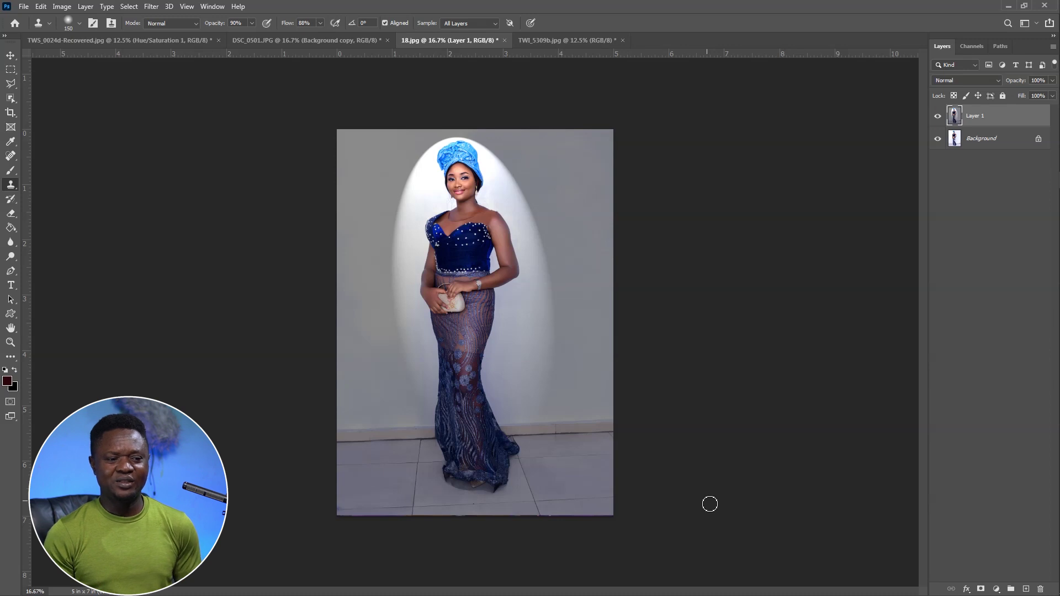
Step: Compare the full-length photo with and without the lighting layer by isolating the Background layer twice
alt+click(938, 139)
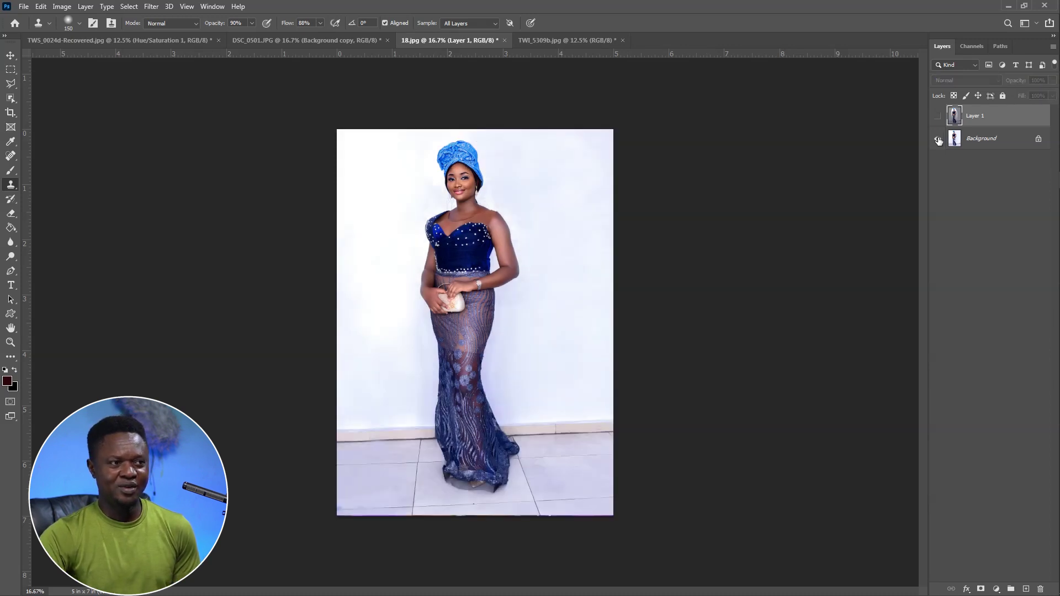
alt+click(938, 140)
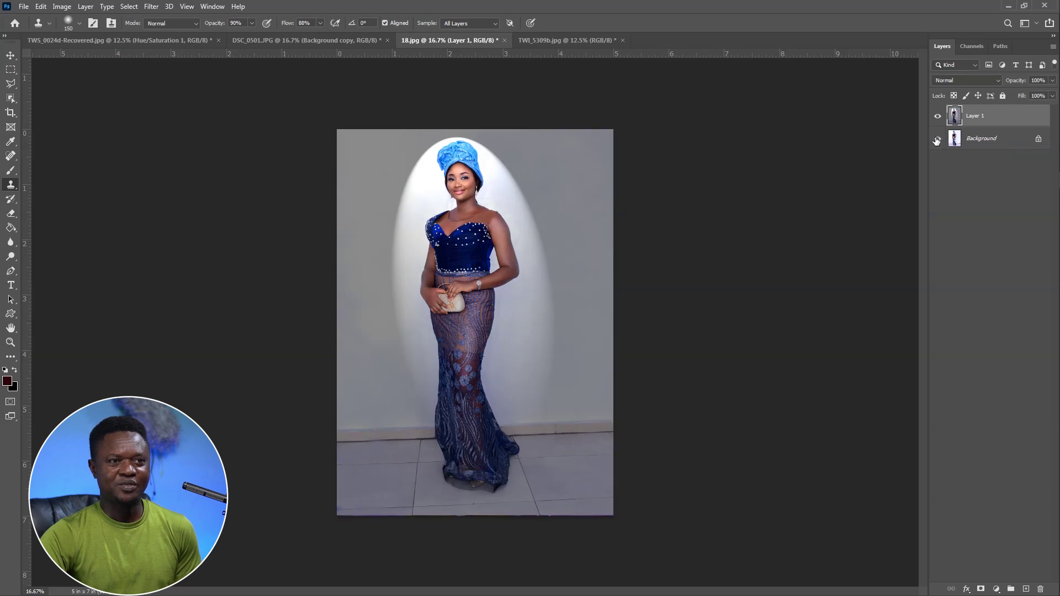
alt+click(936, 141)
alt+click(937, 141)
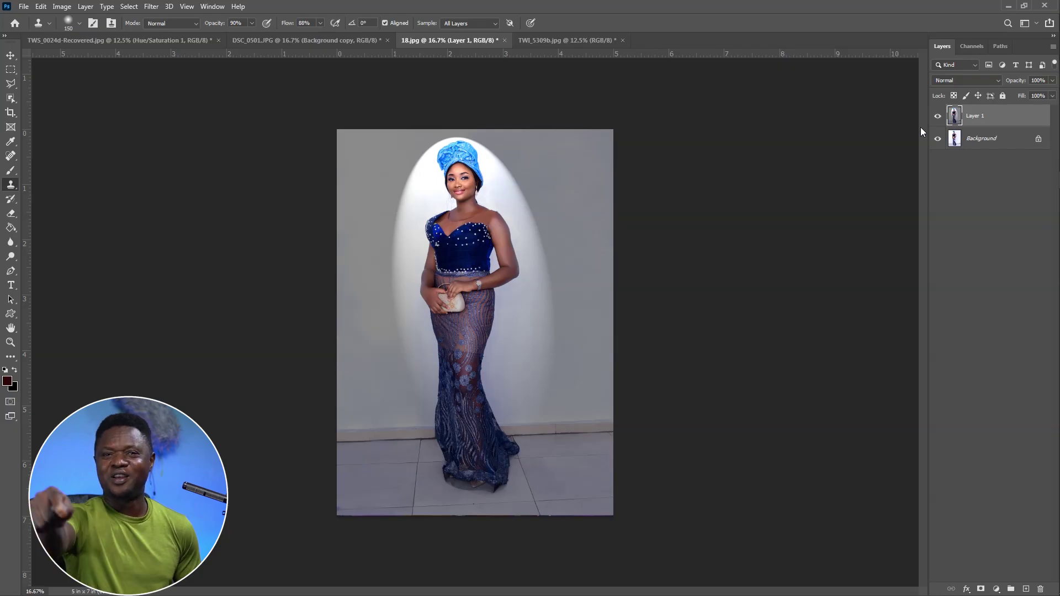
Step: Switch to TWI_5309b.jpg, duplicate its Background layer and start the Lighting Effects filter on the copy
click(559, 41)
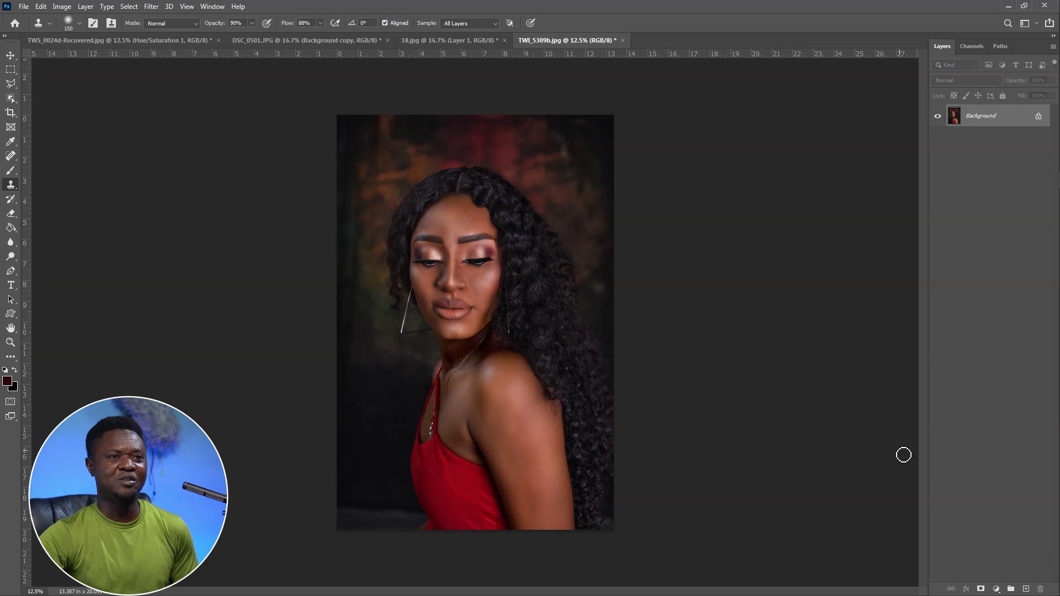
key(ctrl+j)
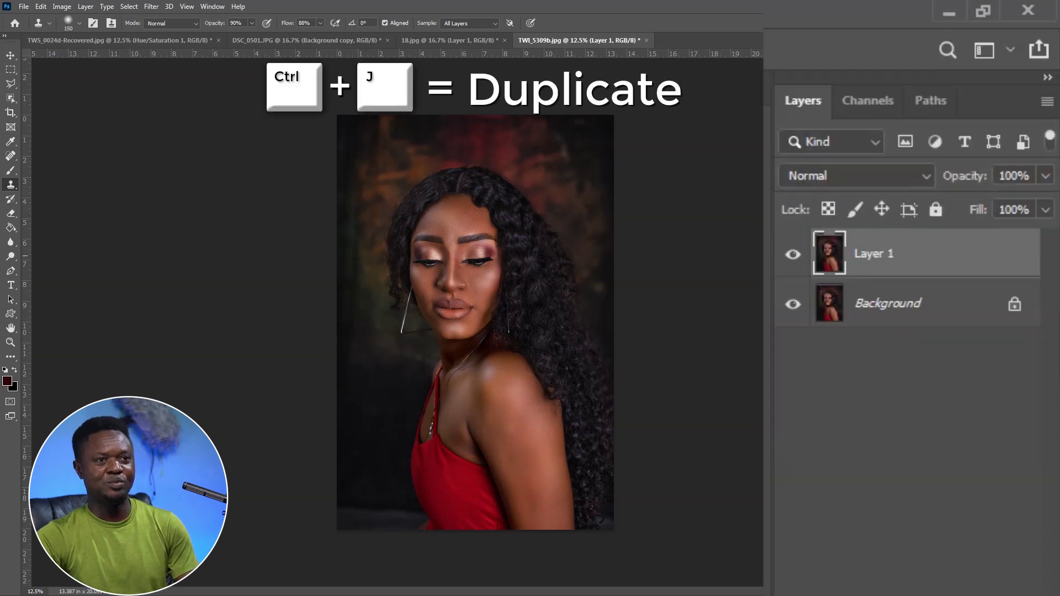
click(151, 7)
click(152, 7)
click(152, 6)
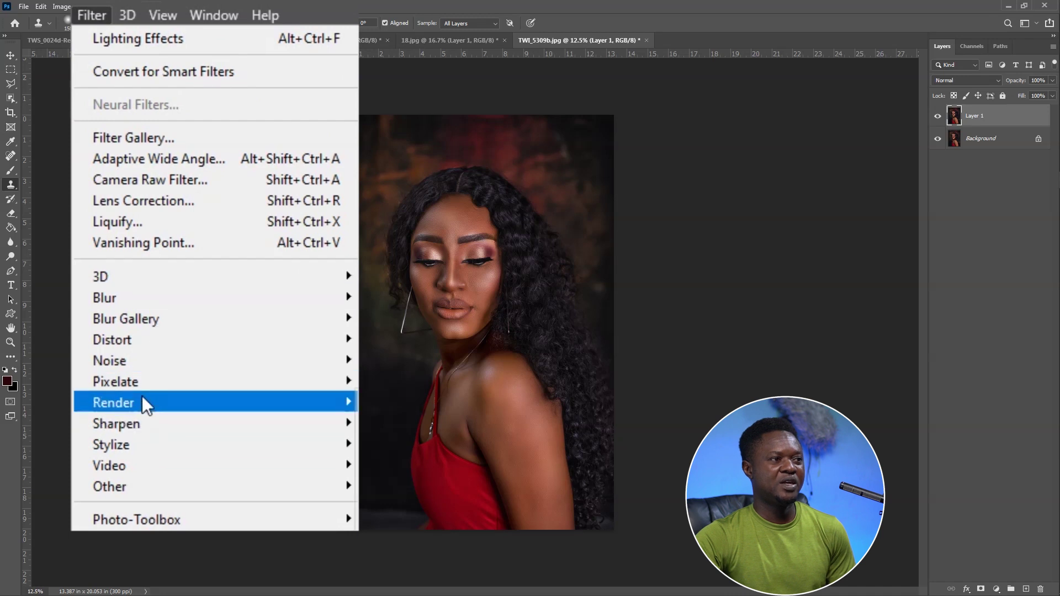
click(418, 560)
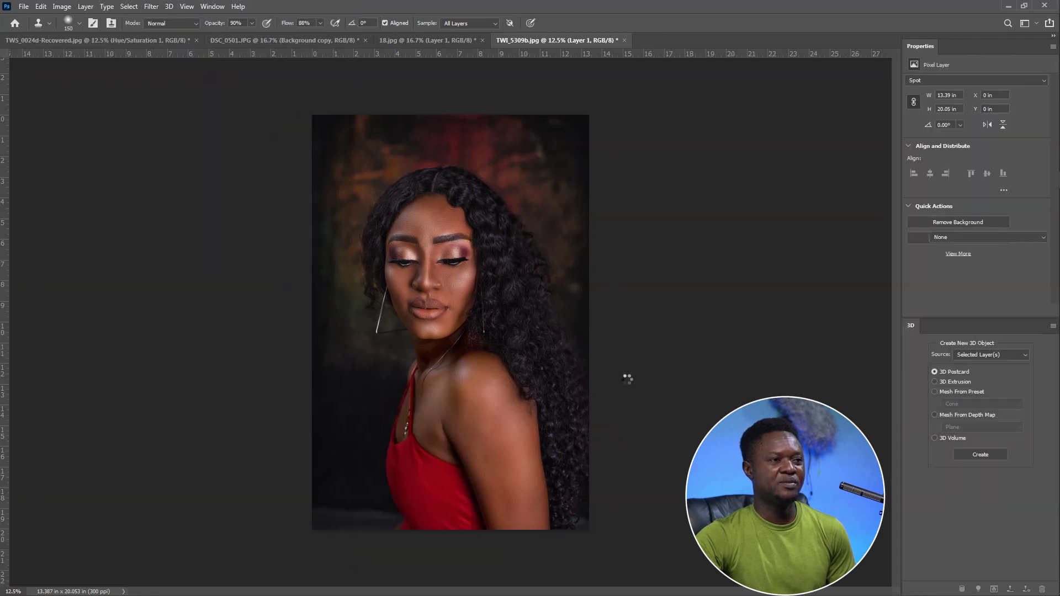
Step: Try the spot light over the woman's face at different positions, with its ellipse upright and tilted to either side
drag(452, 290, 464, 293)
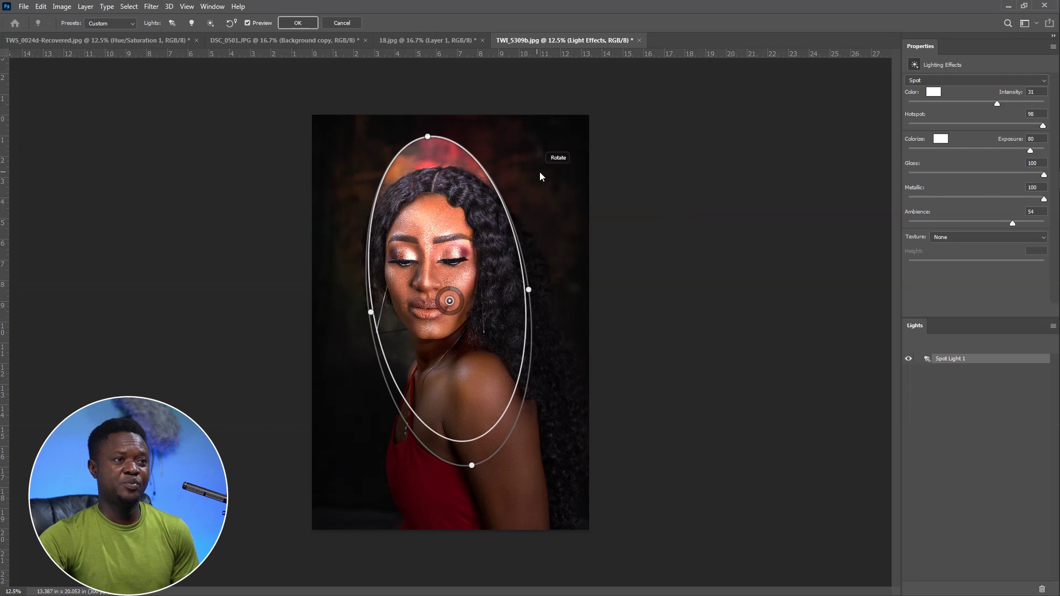
drag(434, 169, 349, 150)
drag(385, 443, 480, 429)
mouse_move(450, 376)
mouse_down()
mouse_move(490, 330)
mouse_move(468, 334)
mouse_move(451, 357)
mouse_up()
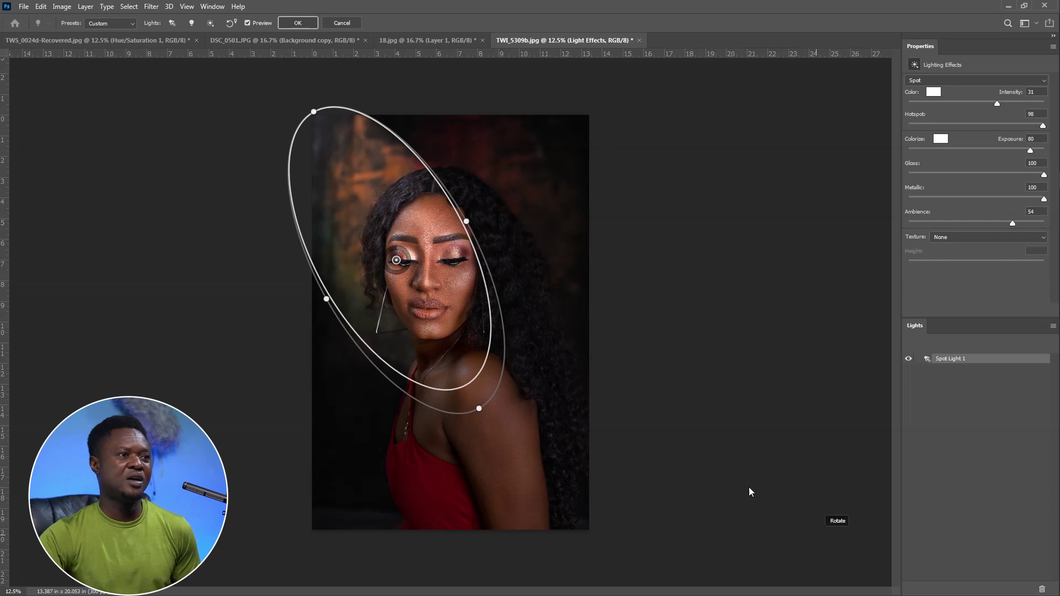
drag(384, 239, 436, 251)
drag(455, 416, 376, 423)
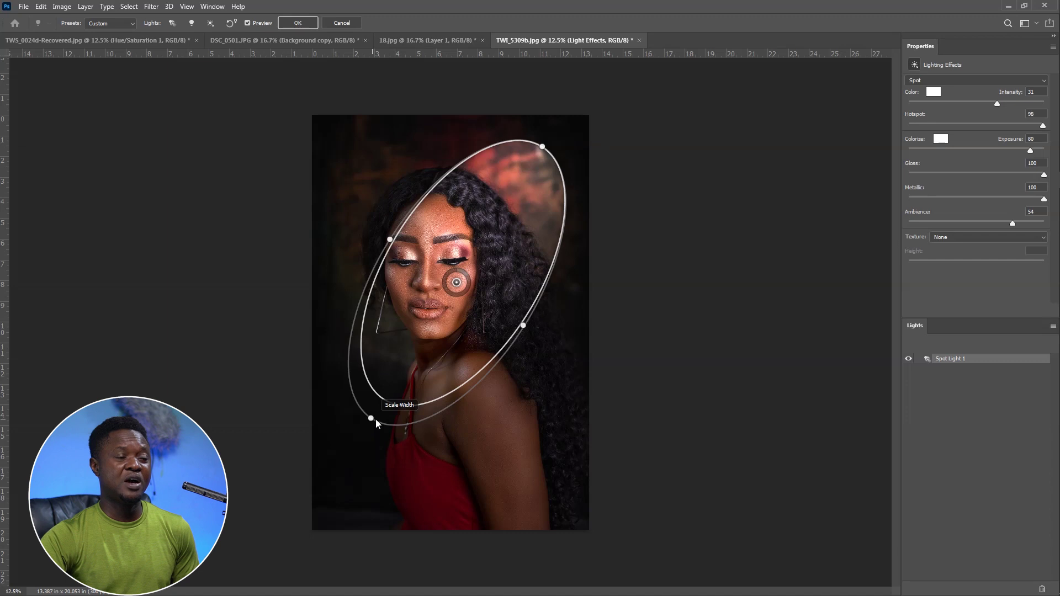
drag(530, 255, 493, 252)
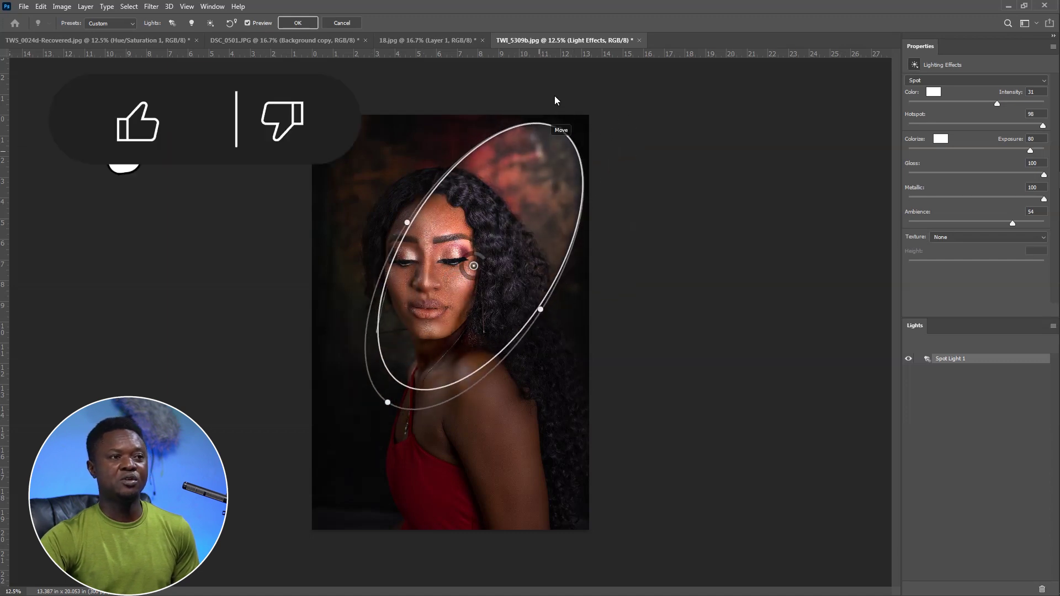
Step: Tilt the spot light's ellipse from the upper-left backdrop across the face, stretch it beyond the shoulder and set its intensity to 40
drag(388, 406, 584, 400)
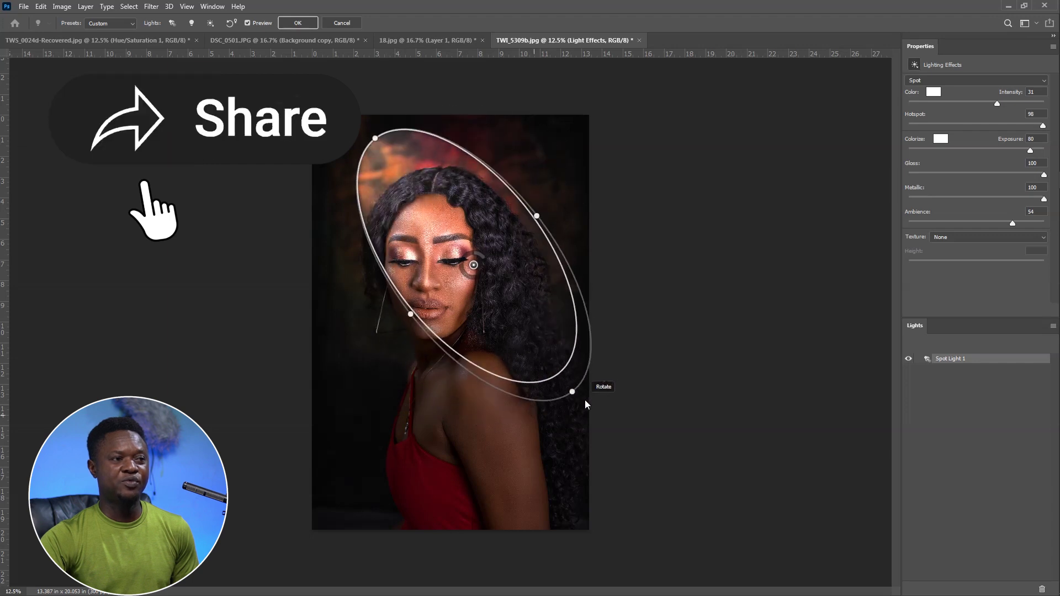
drag(498, 337, 453, 298)
drag(523, 351, 604, 463)
mouse_move(514, 363)
mouse_down()
mouse_move(497, 349)
mouse_move(531, 389)
mouse_move(500, 362)
mouse_up()
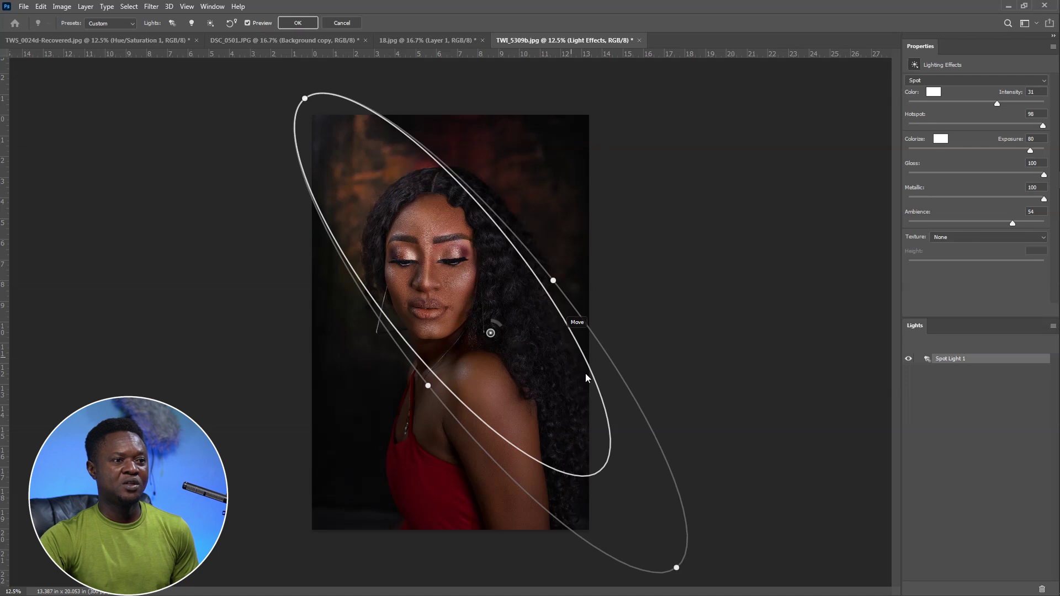
drag(558, 283, 580, 271)
drag(521, 326, 501, 354)
Step: Check the lighting on the face up close and set the spot light's intensity to 36
scroll(518, 326, up, 1)
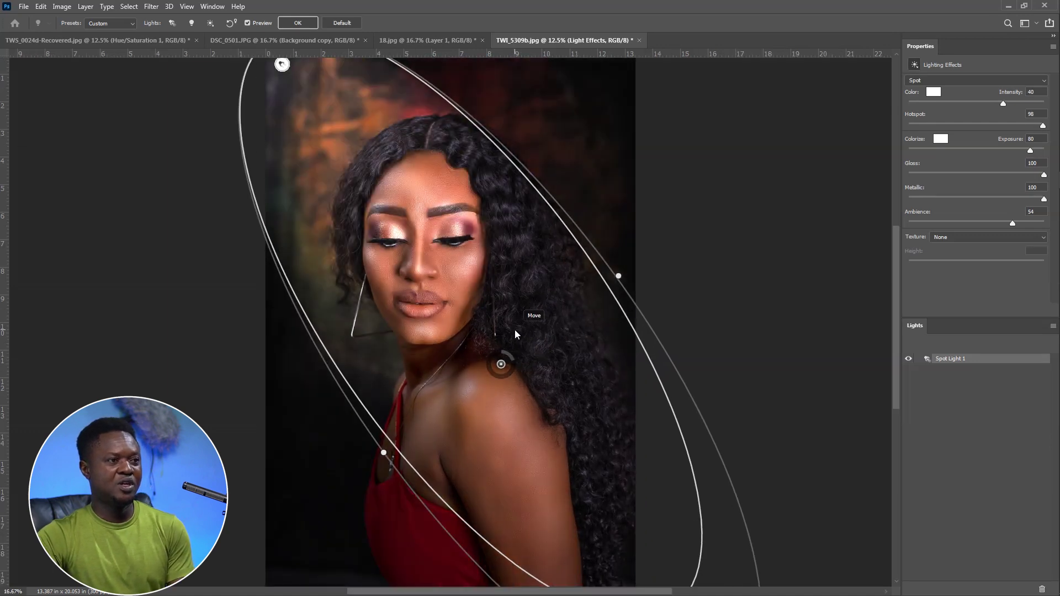
scroll(515, 330, up, 1)
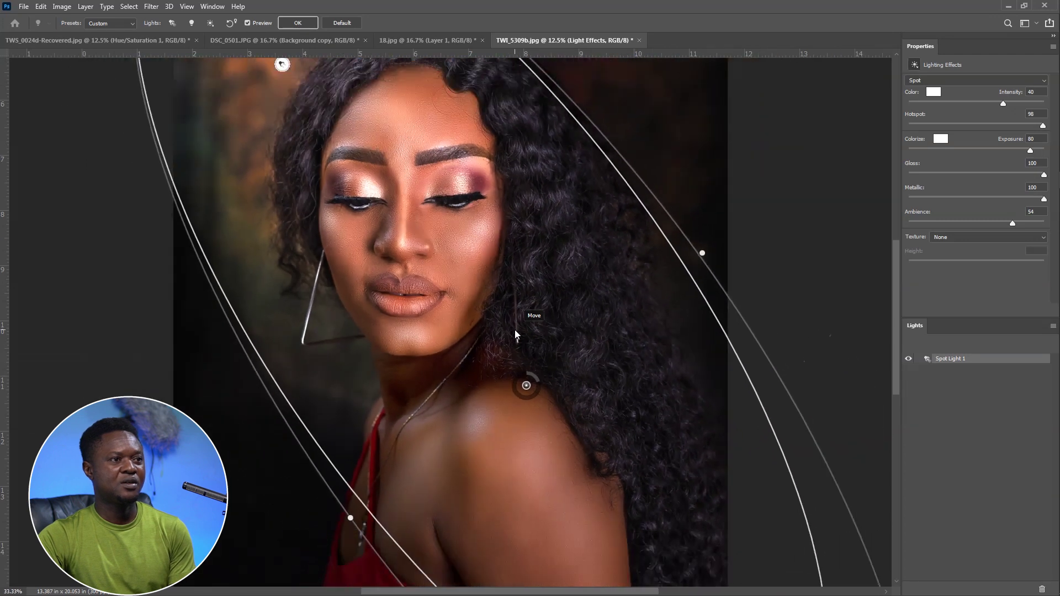
scroll(566, 359, down, 2)
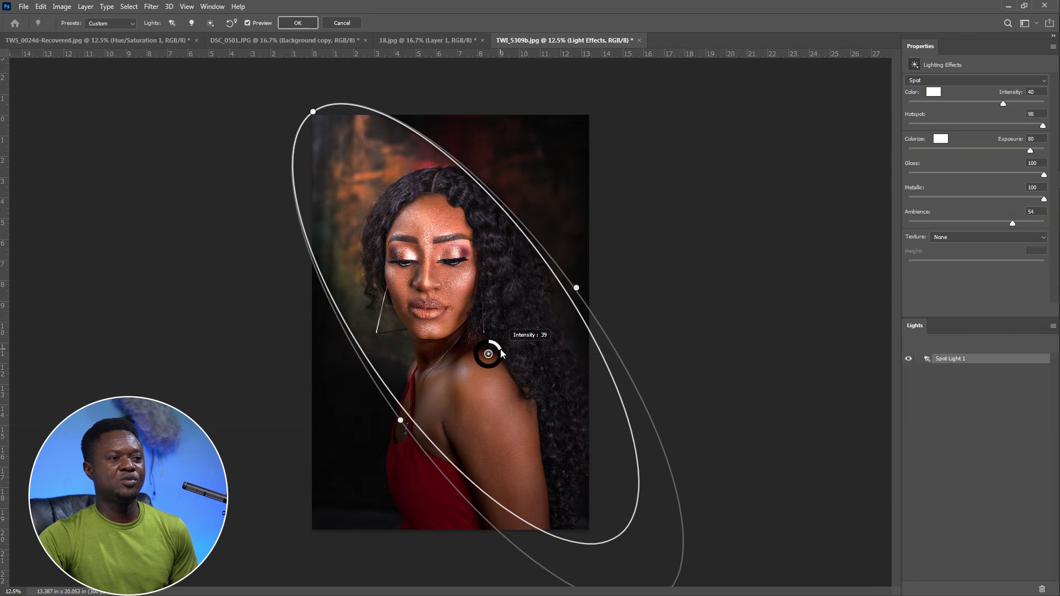
drag(501, 353, 500, 355)
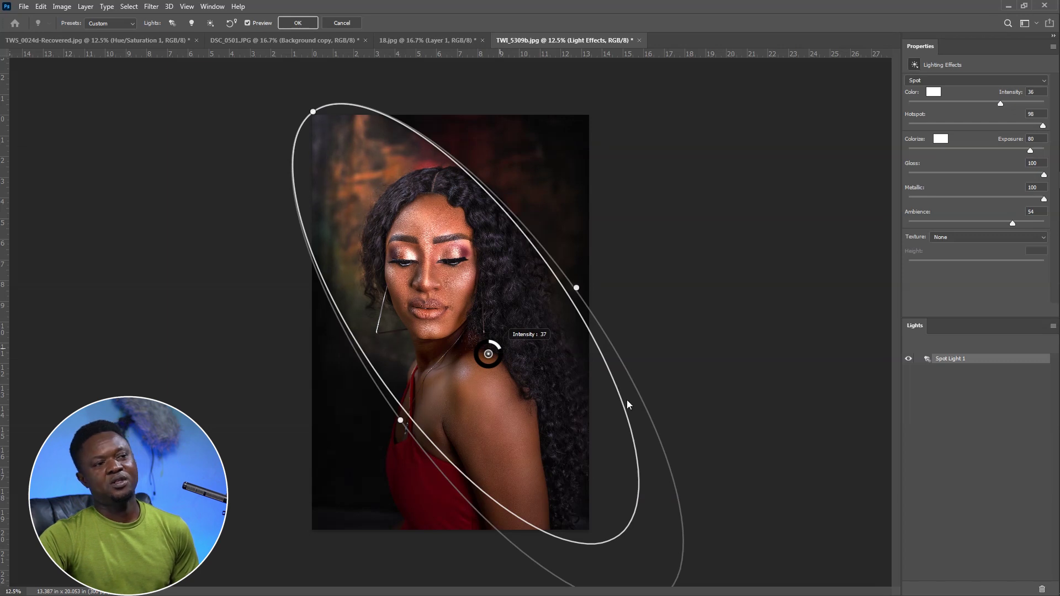
Step: Set the Ambience to 81 and the spot light's intensity to 25, and apply the lighting to the portrait
click(996, 223)
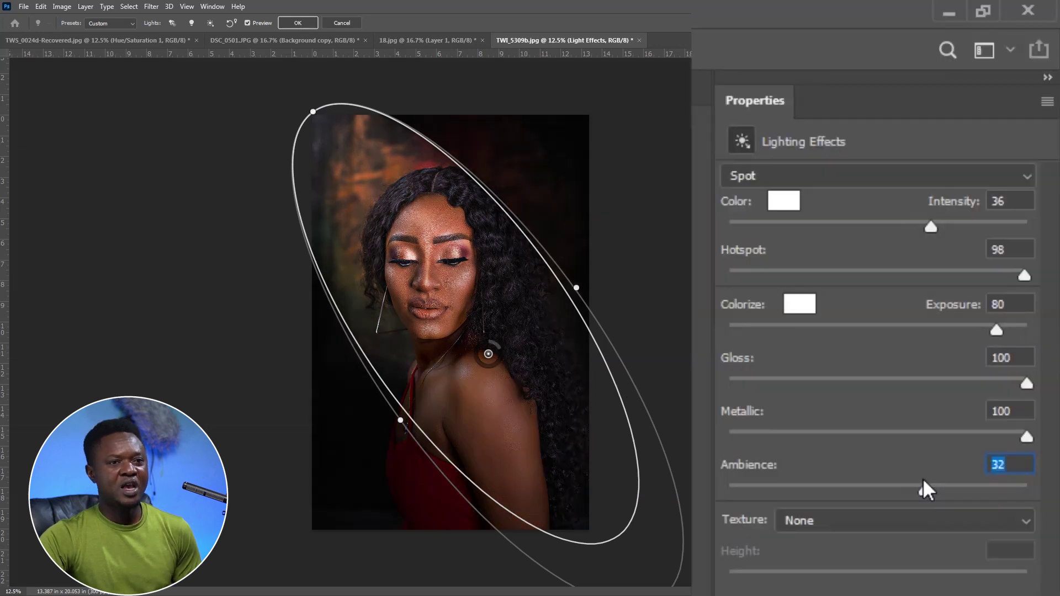
drag(958, 493, 998, 491)
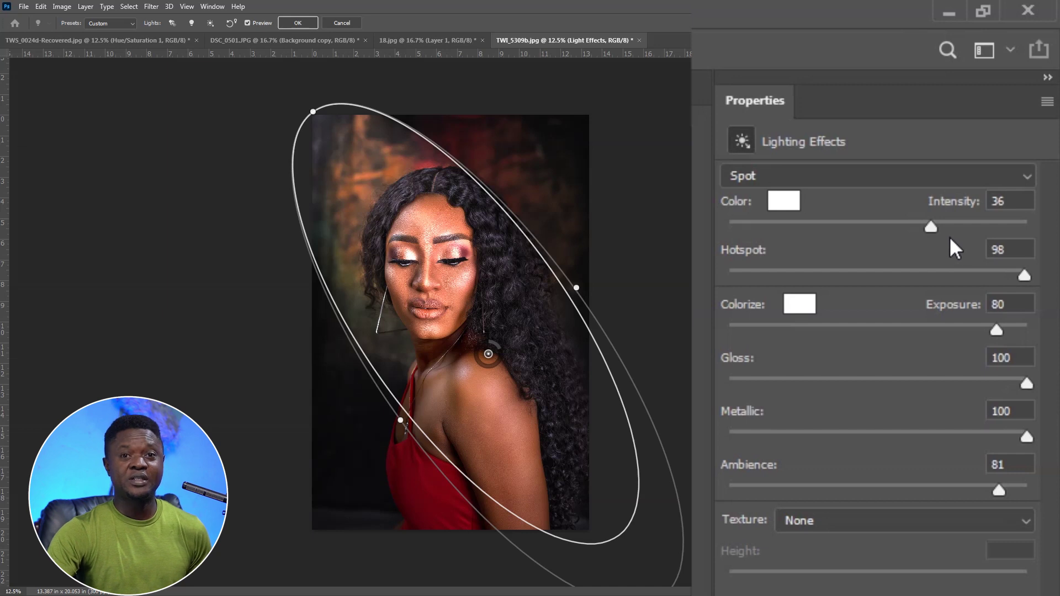
drag(928, 224, 917, 230)
click(996, 202)
scroll(994, 215, down, 1)
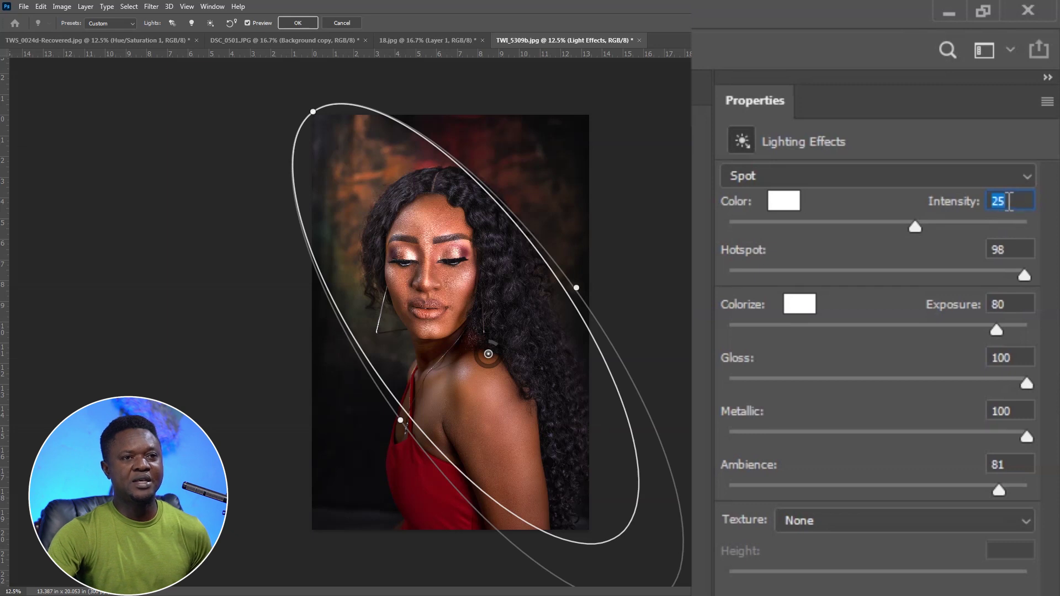
click(297, 23)
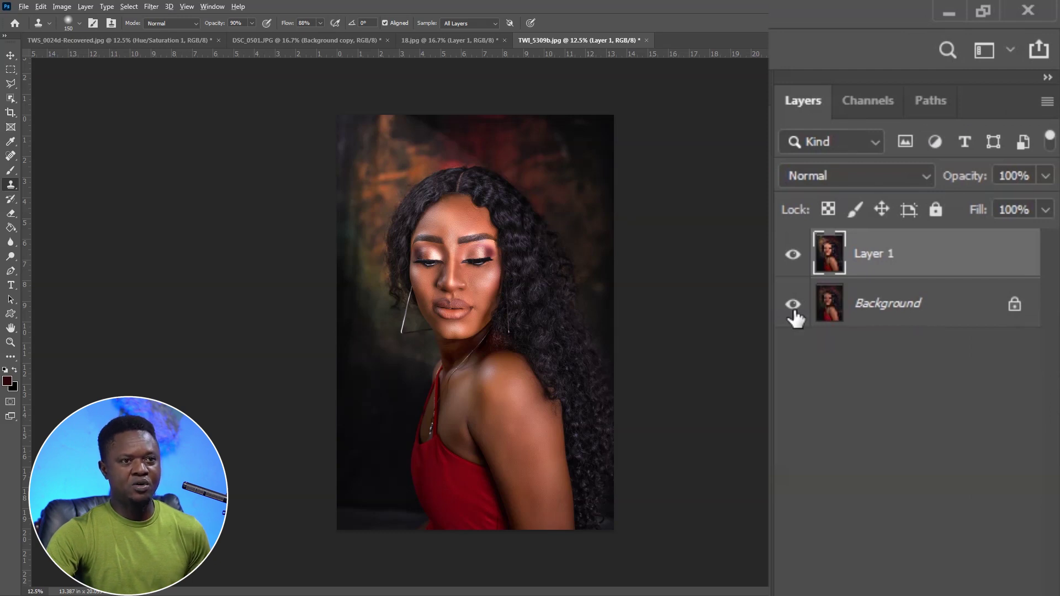
Step: Compare the red-dress portrait before and after the spot lighting by isolating the Background layer twice
alt+click(792, 309)
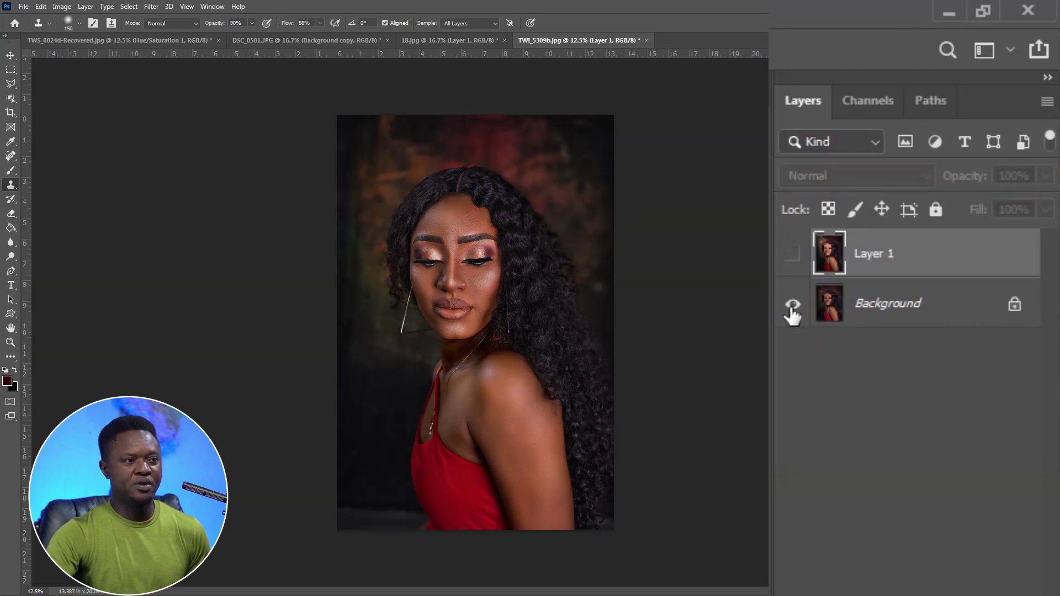
alt+click(792, 309)
alt+click(791, 309)
alt+click(791, 309)
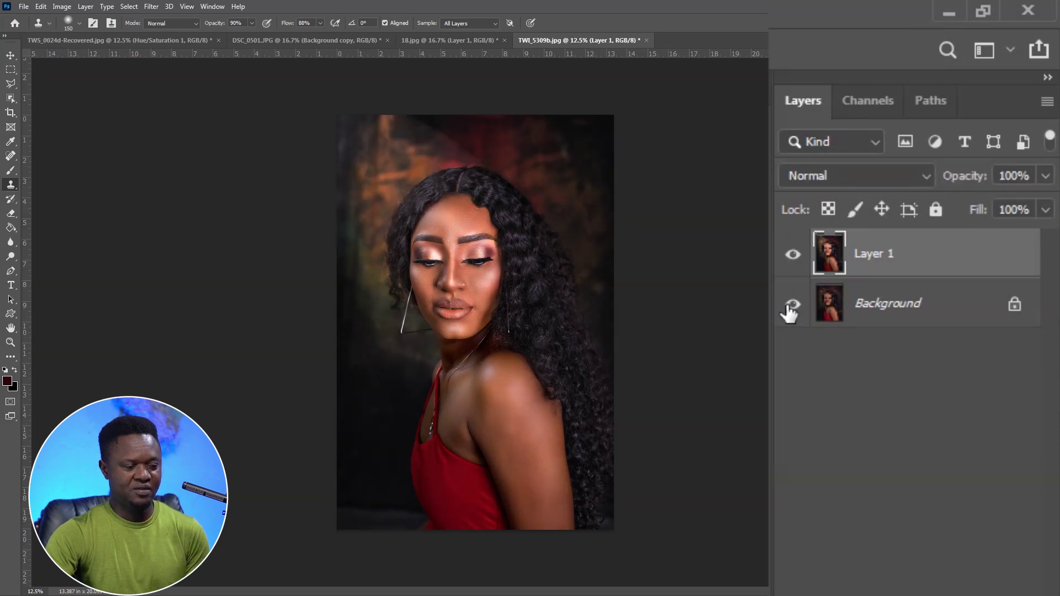
Step: Duplicate the original Background layer, hide Layer 1 and start the Lighting Effects filter on the new copy
click(889, 303)
key(ctrl+plus)
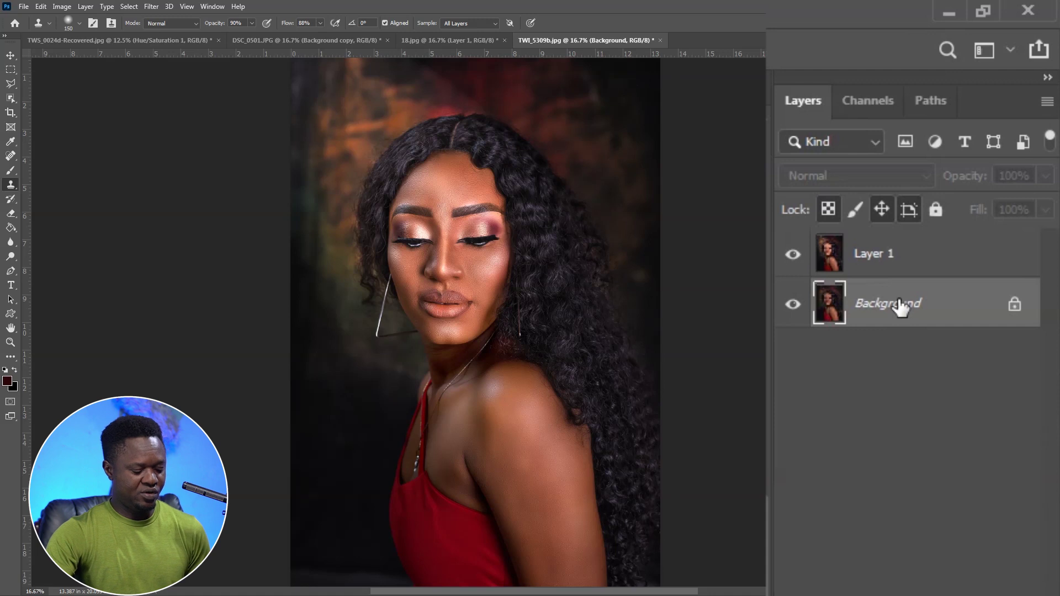
key(ctrl+j)
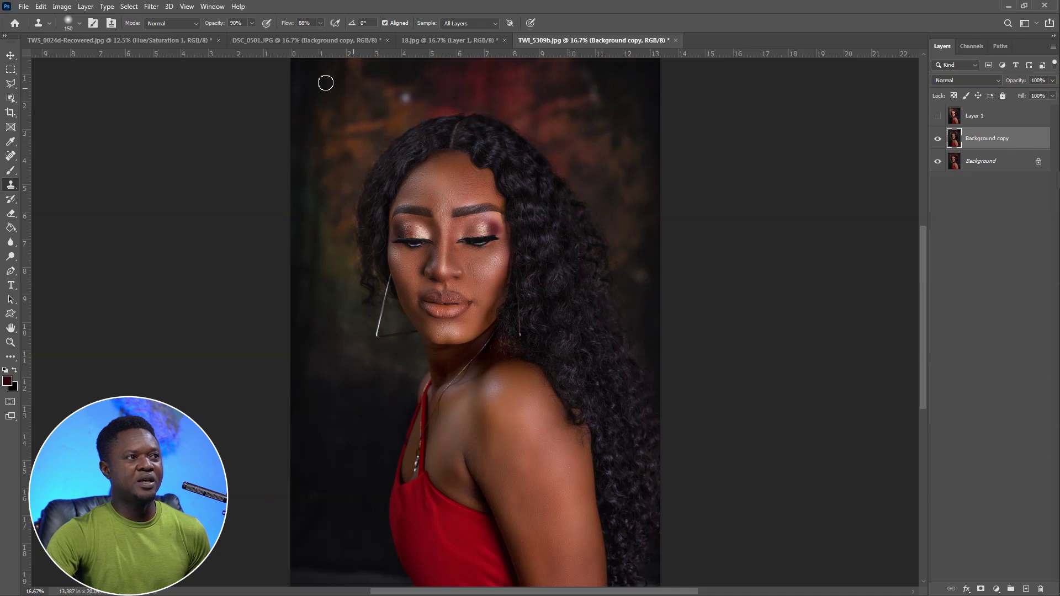
click(151, 7)
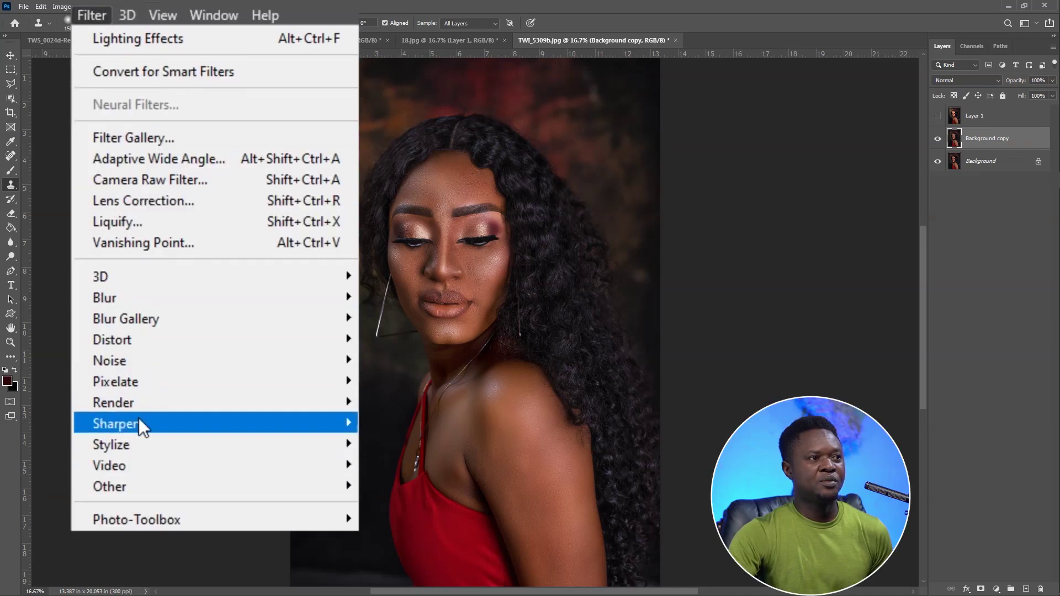
mouse_move(178, 201)
click(426, 561)
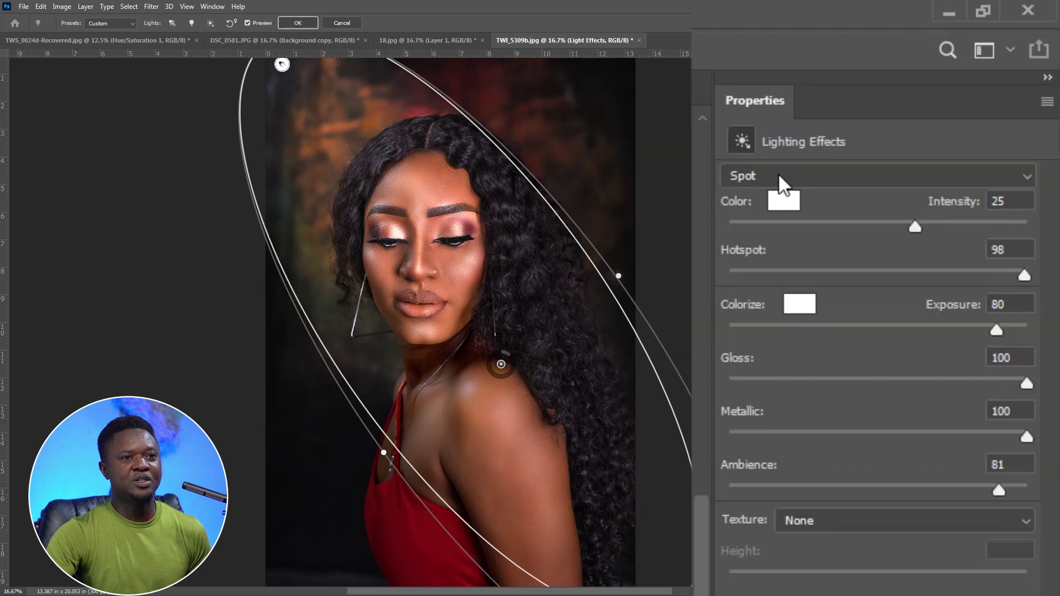
Step: Change the light type to Infinite and aim the light from the upper left of the woman's face
click(779, 176)
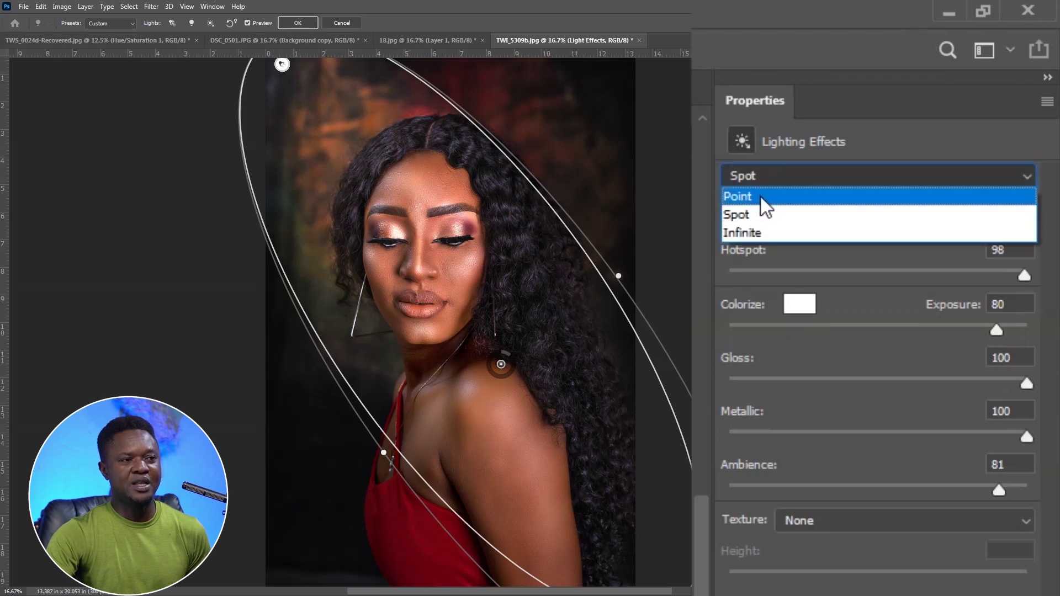
click(767, 234)
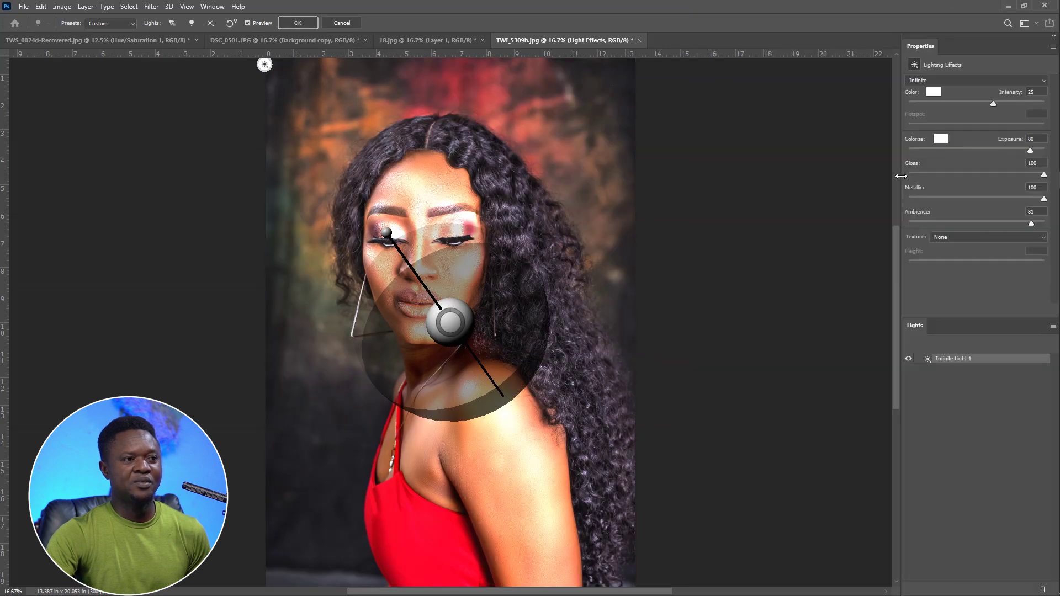
drag(390, 232, 413, 313)
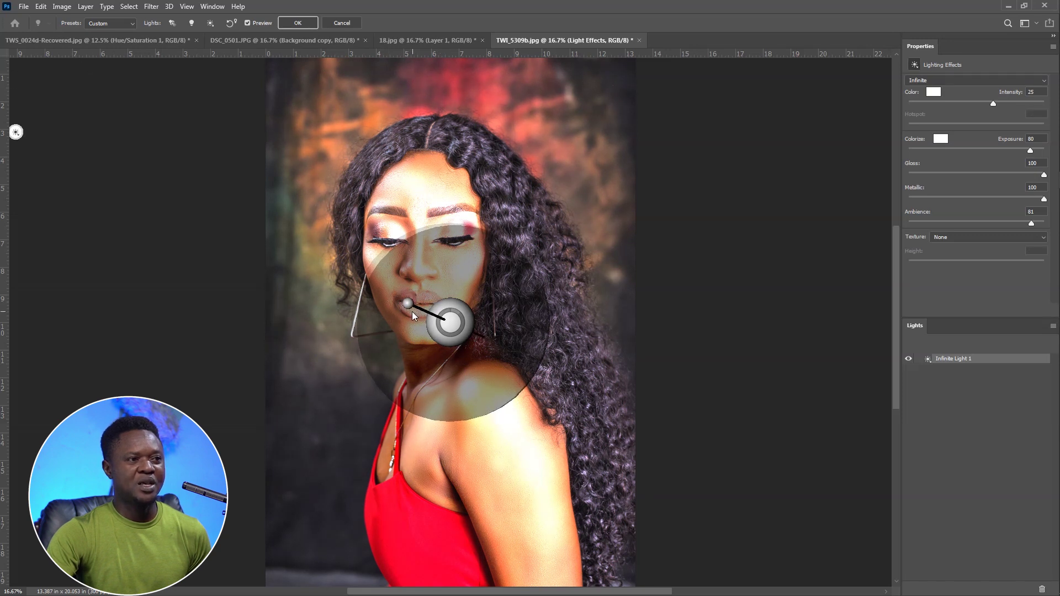
drag(409, 310, 409, 300)
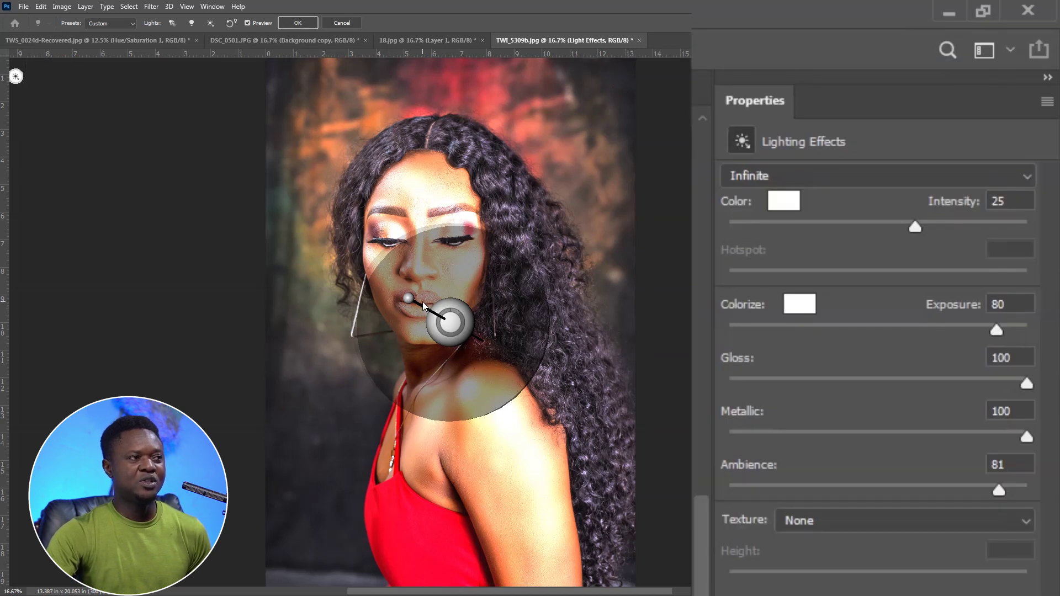
drag(409, 306, 410, 301)
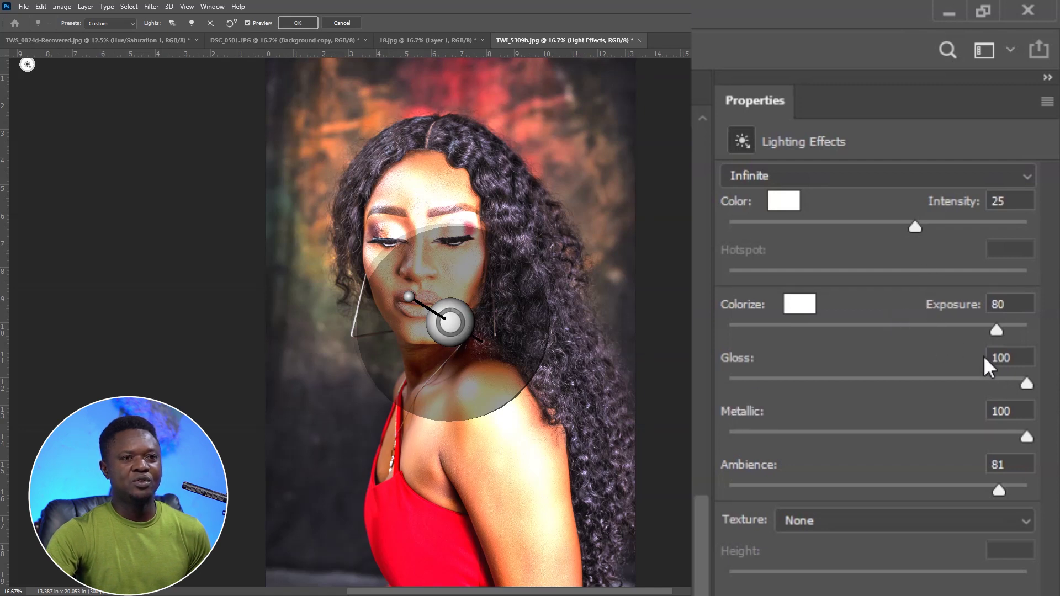
Step: Set the infinite light's intensity to 6 and its exposure to 93, and apply the lighting to the portrait
drag(911, 229, 885, 222)
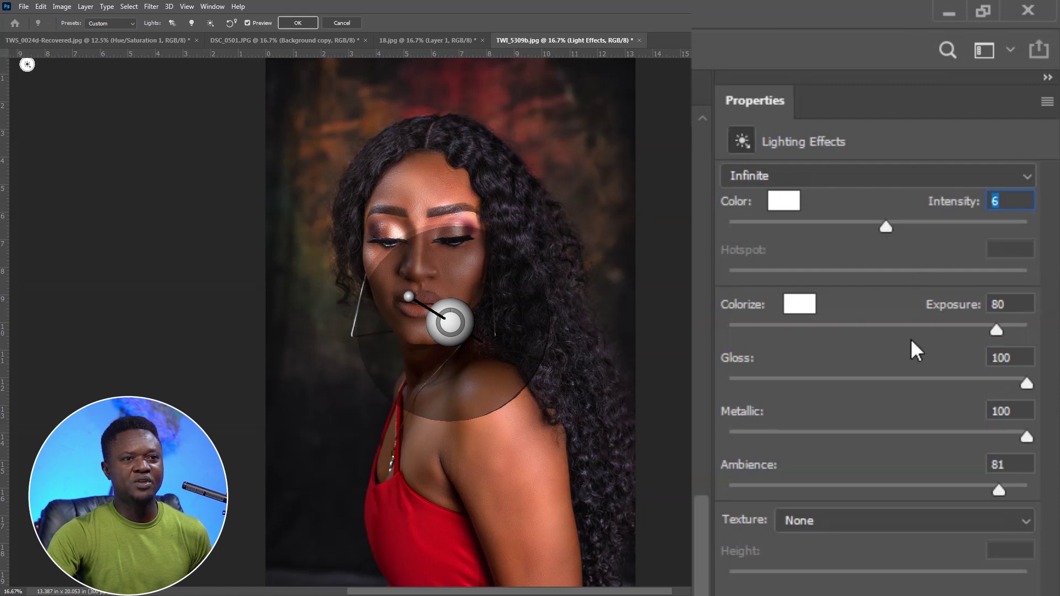
click(992, 328)
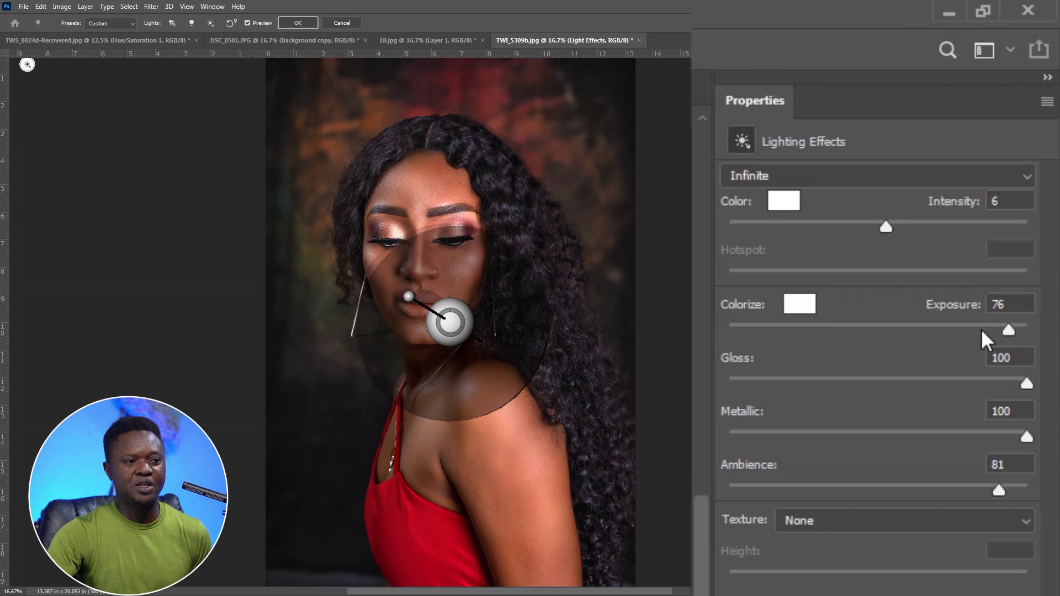
click(1016, 331)
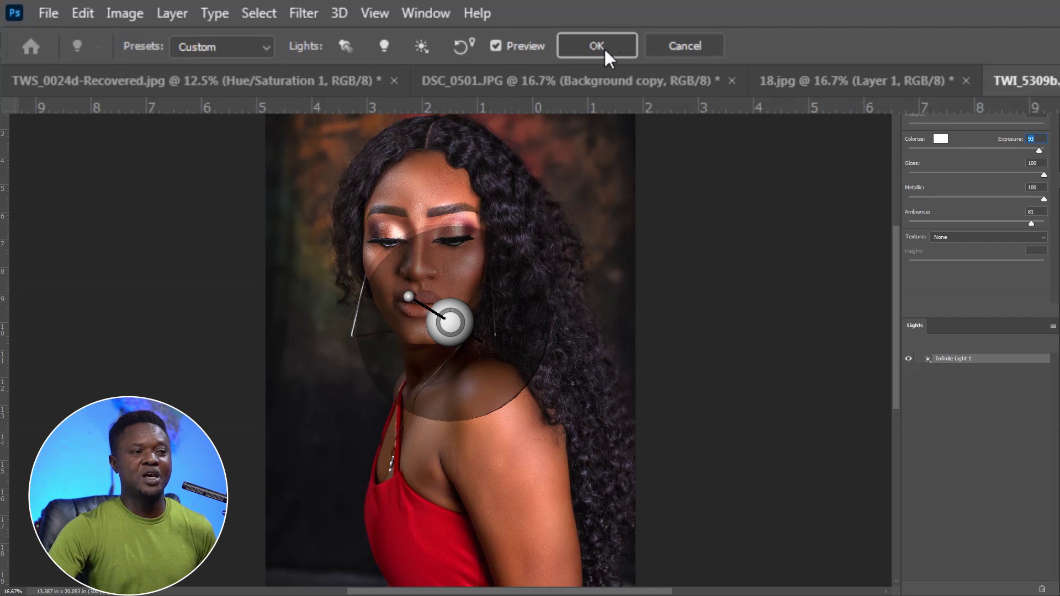
click(604, 47)
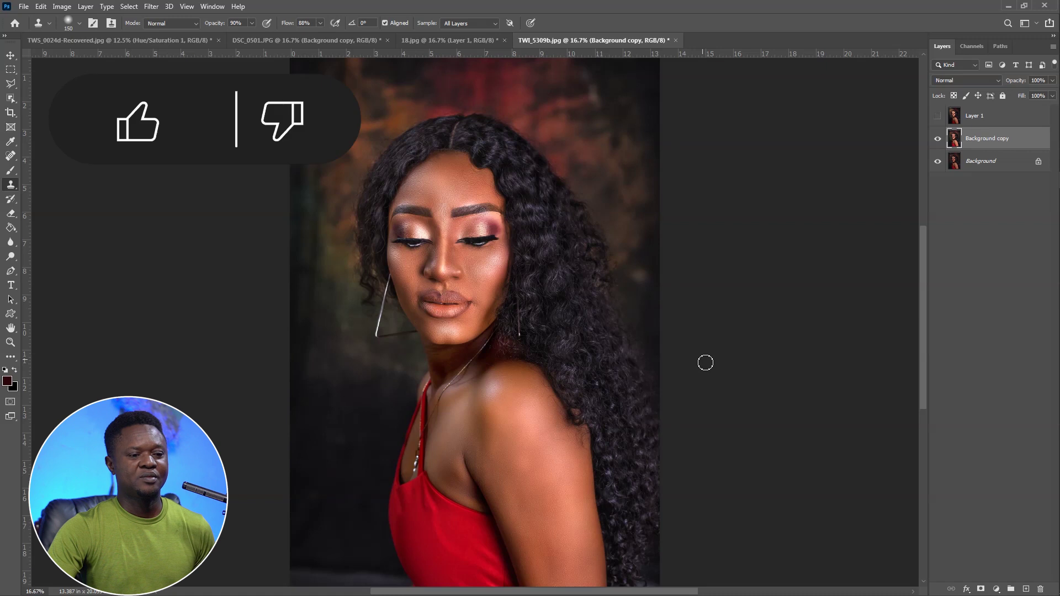
Step: Compare the portrait before and after the infinite lighting by repeatedly isolating the Background layer and restoring the Background copy
alt+click(938, 162)
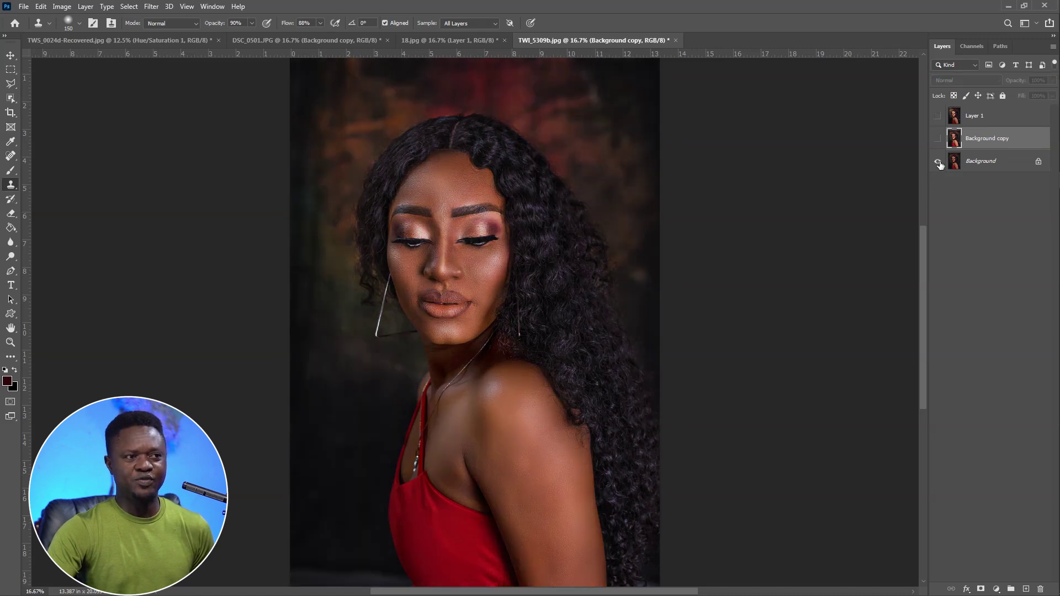
alt+click(937, 161)
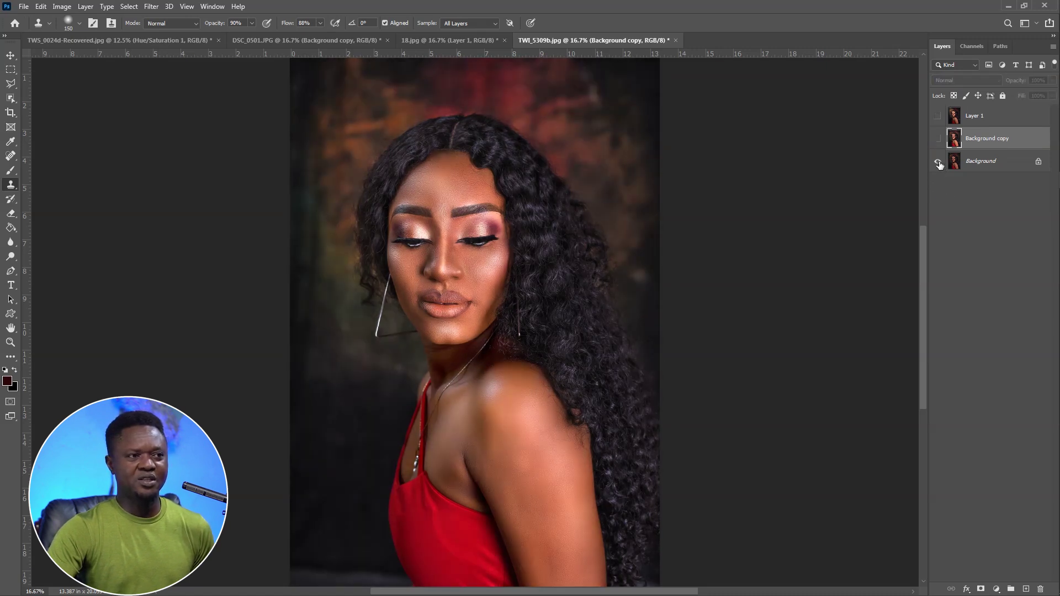
alt+click(937, 162)
alt+click(937, 161)
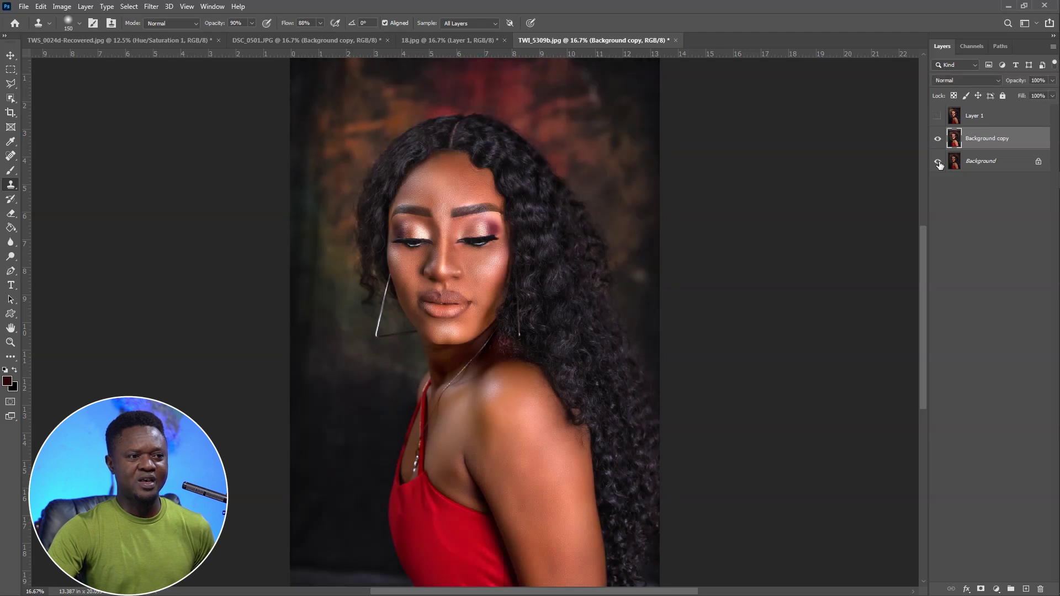